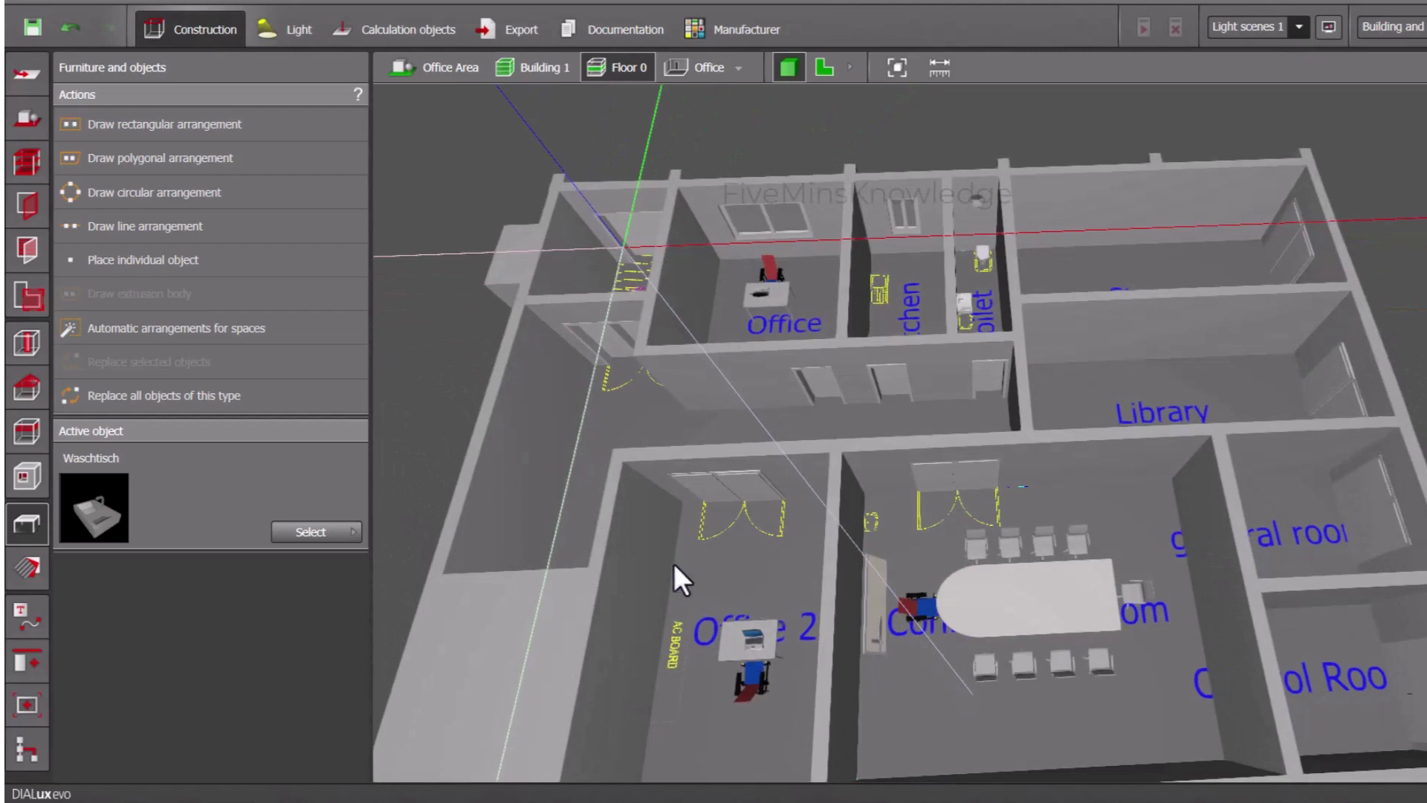
Open the DIALux evo material catalog for choosing a surface material.
{"action": "scroll", "coordinate": [773, 620], "scroll_direction": "up", "scroll_amount": 3}
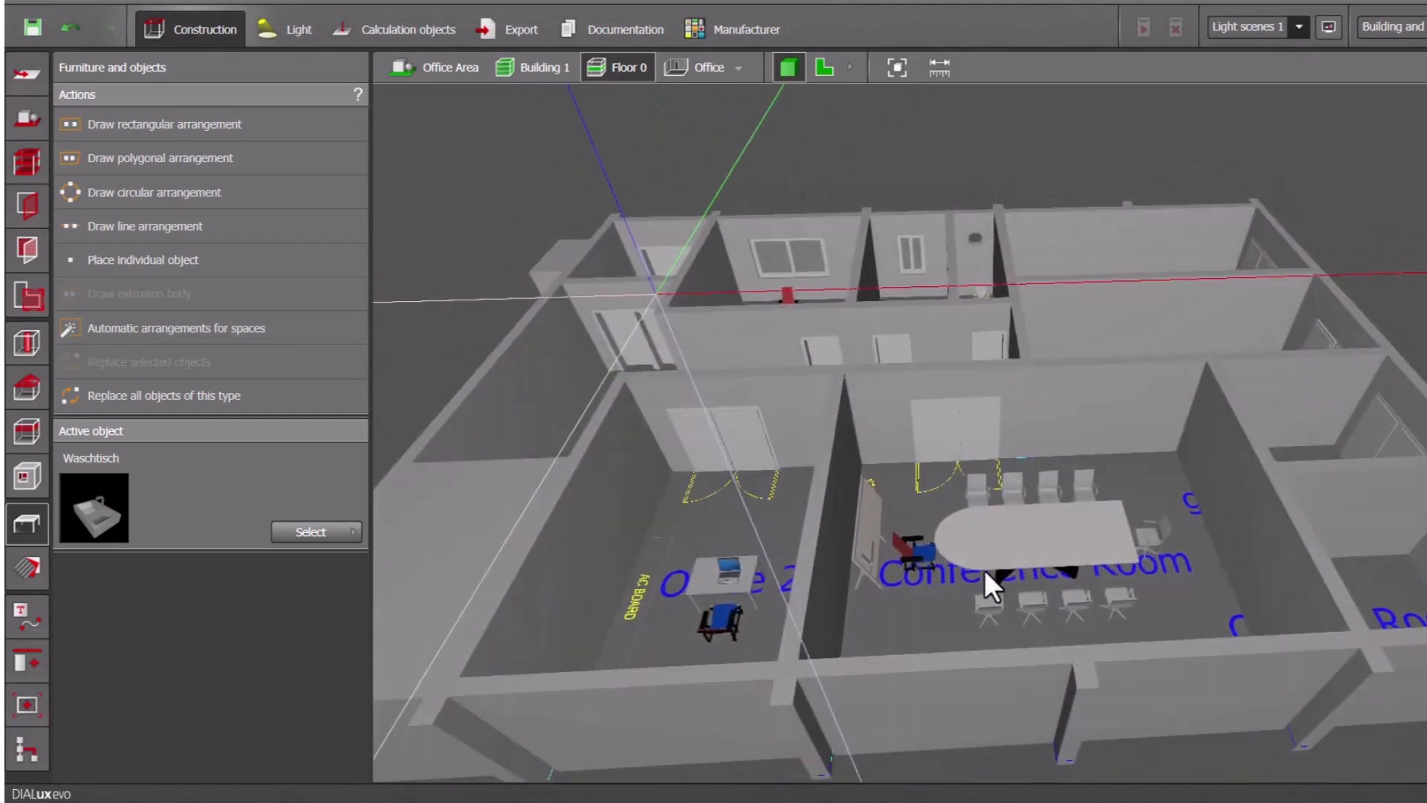
{"action": "scroll", "coordinate": [983, 569], "scroll_direction": "up", "scroll_amount": 2}
{"action": "scroll", "coordinate": [636, 615], "scroll_direction": "down", "scroll_amount": 1}
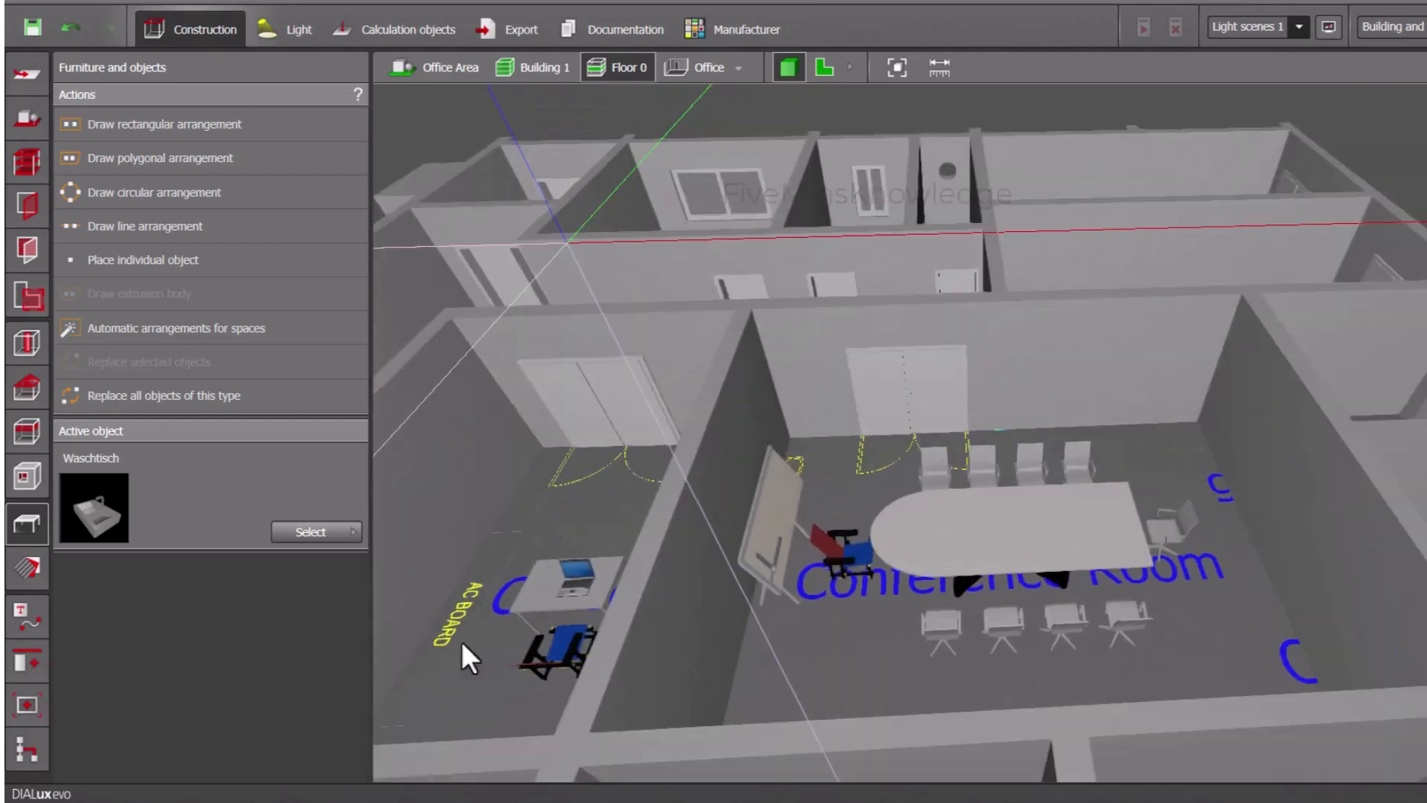
{"action": "left_click", "coordinate": [27, 567]}
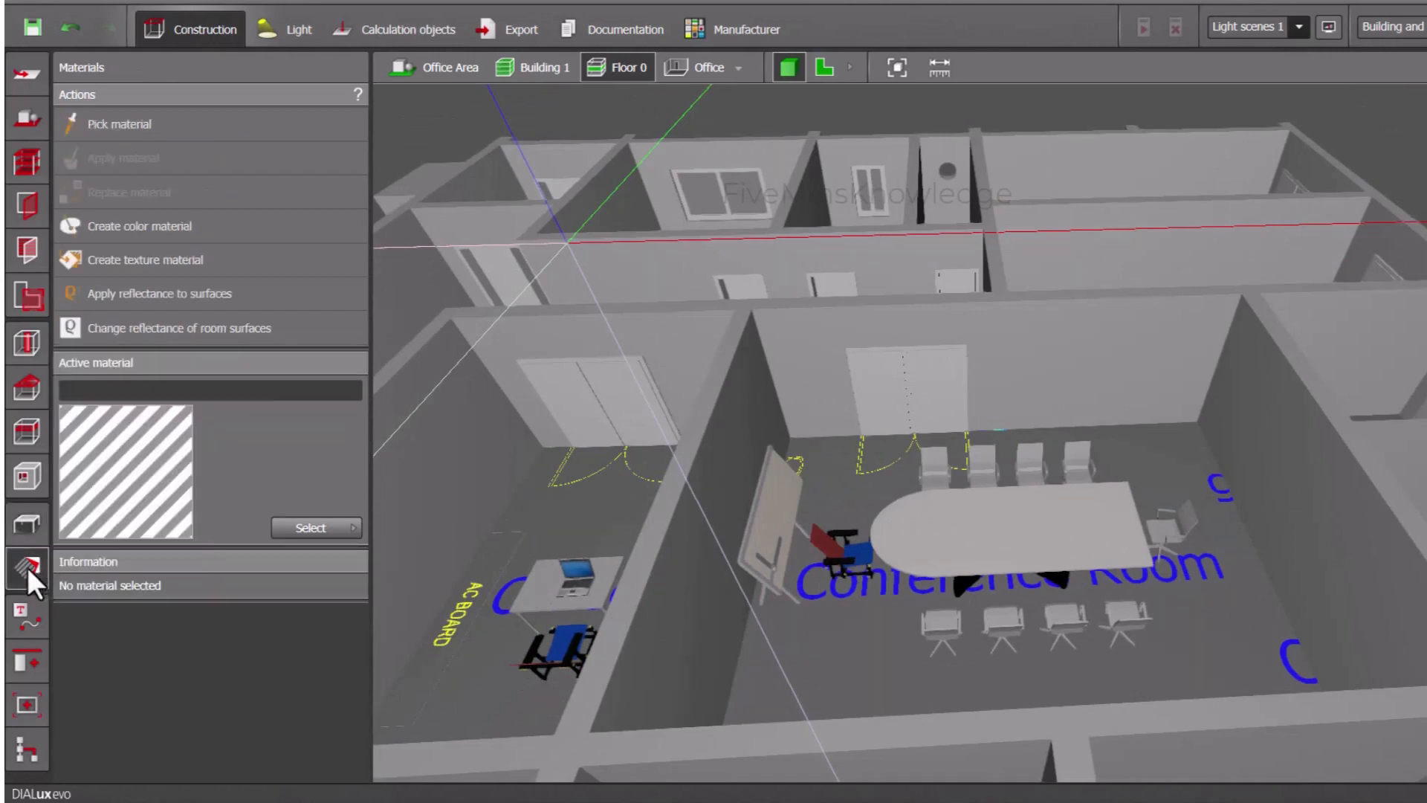
{"action": "left_click", "coordinate": [309, 528]}
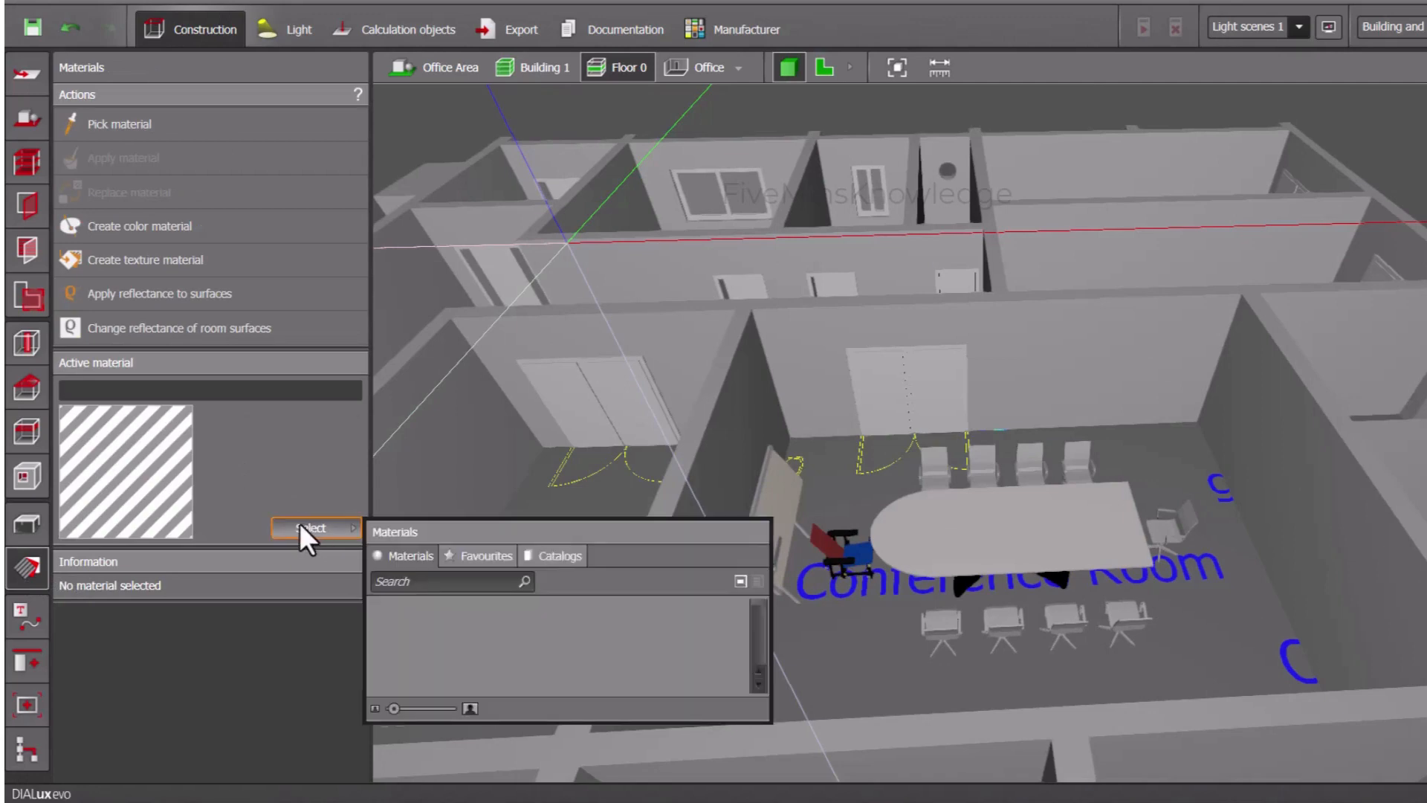
{"action": "left_click", "coordinate": [542, 555]}
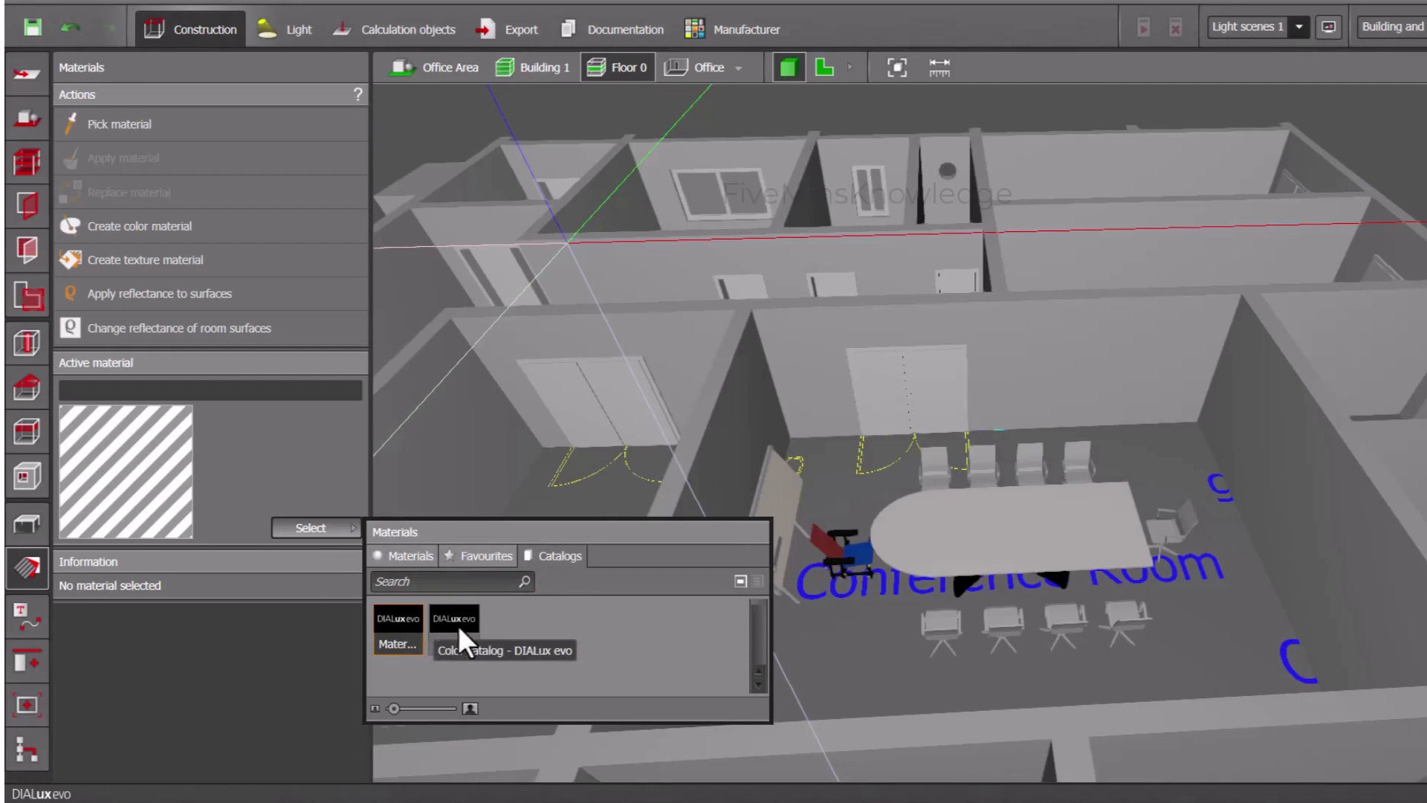
{"action": "double_click", "coordinate": [411, 628]}
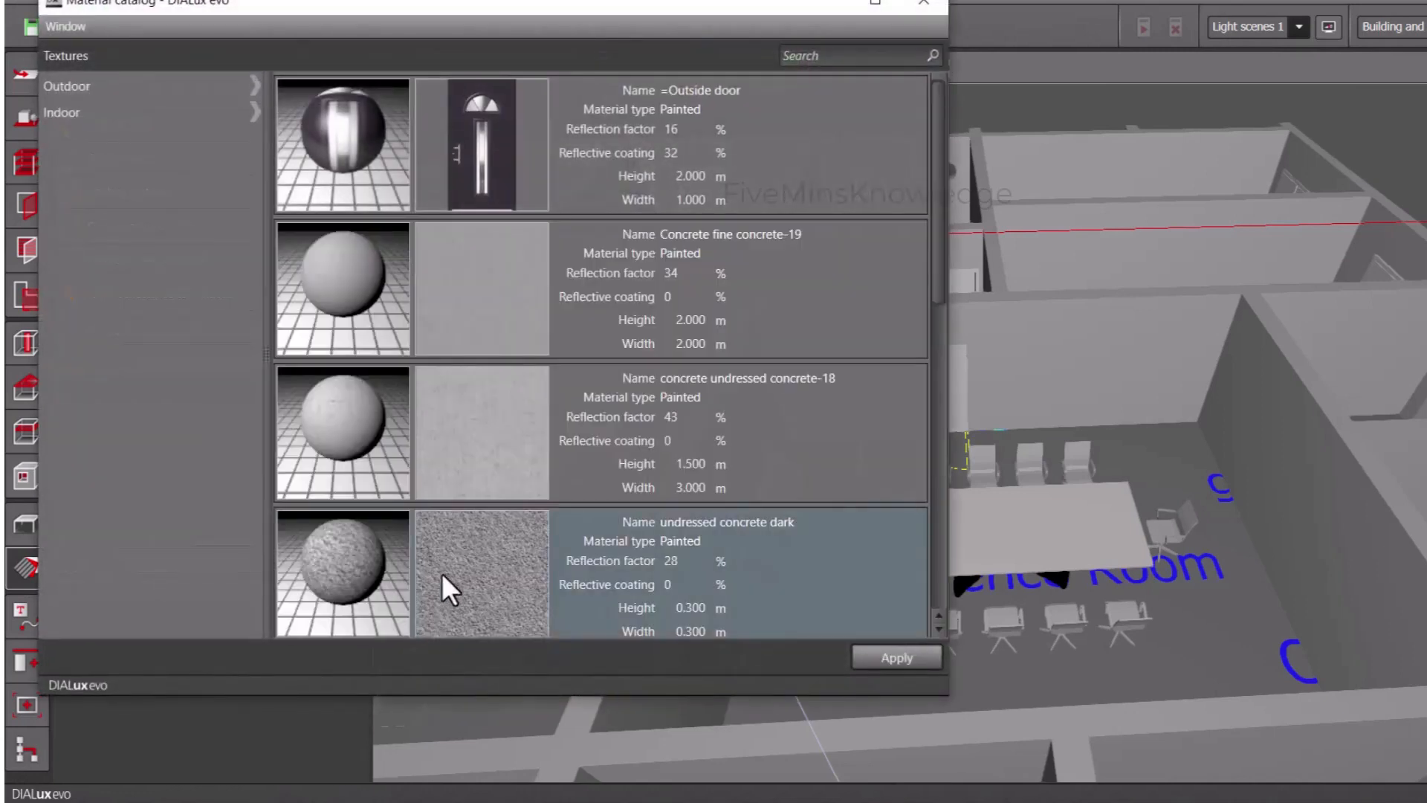
Browse the catalog textures and set Calcareous sandstone as the active material.
{"action": "scroll", "coordinate": [458, 368], "scroll_direction": "down", "scroll_amount": 6}
{"action": "scroll", "coordinate": [456, 368], "scroll_direction": "up", "scroll_amount": 3}
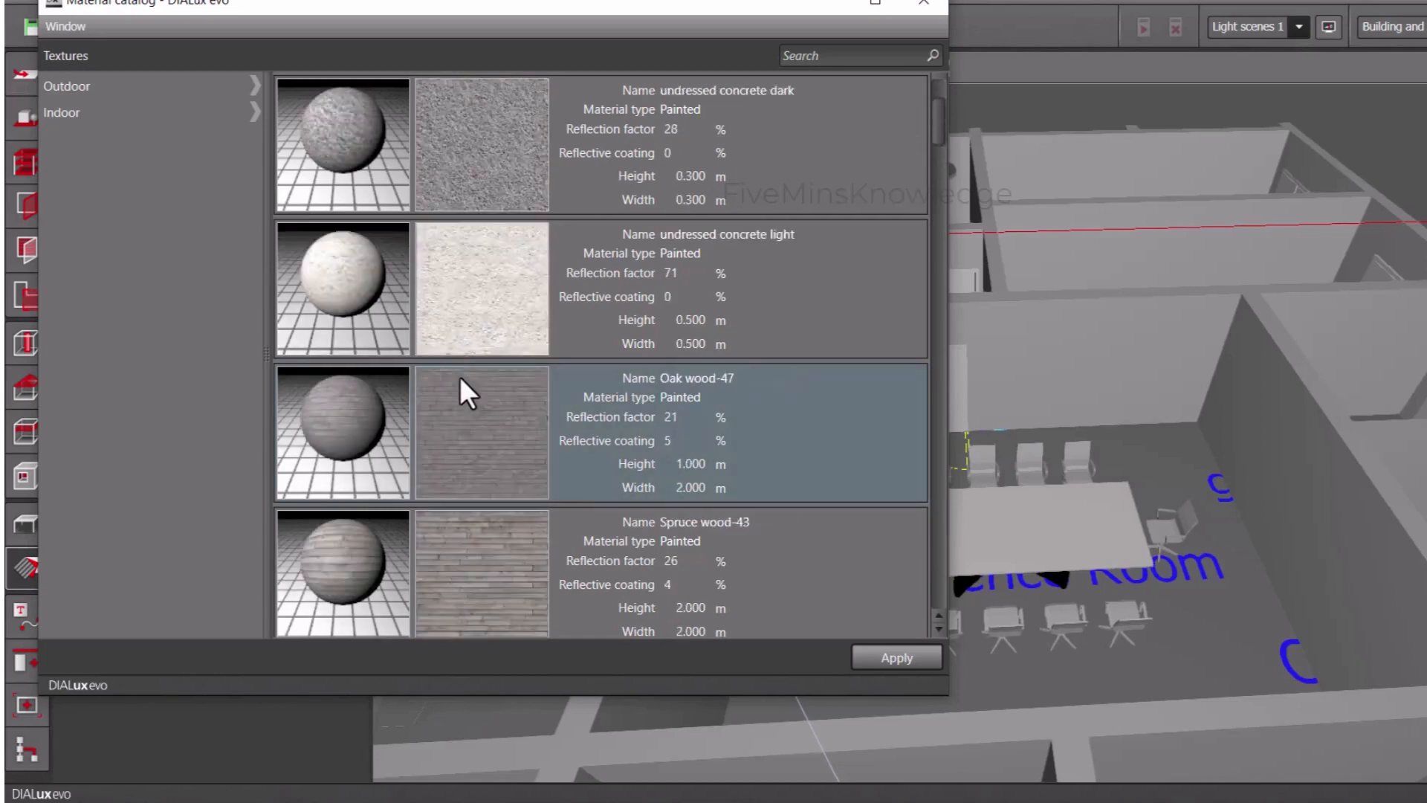
{"action": "scroll", "coordinate": [459, 376], "scroll_direction": "up", "scroll_amount": 3}
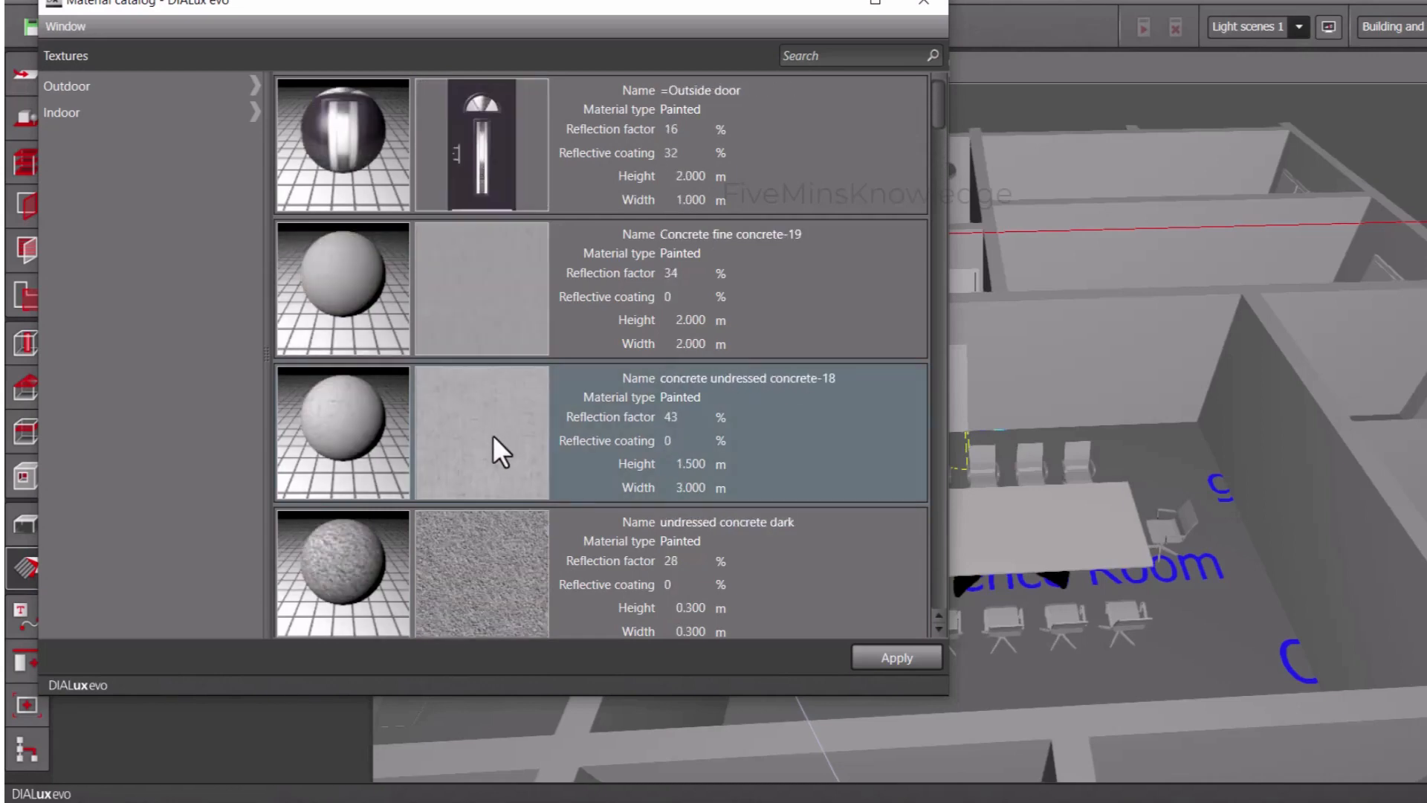
{"action": "scroll", "coordinate": [493, 435], "scroll_direction": "down", "scroll_amount": 7}
{"action": "scroll", "coordinate": [493, 436], "scroll_direction": "down", "scroll_amount": 3}
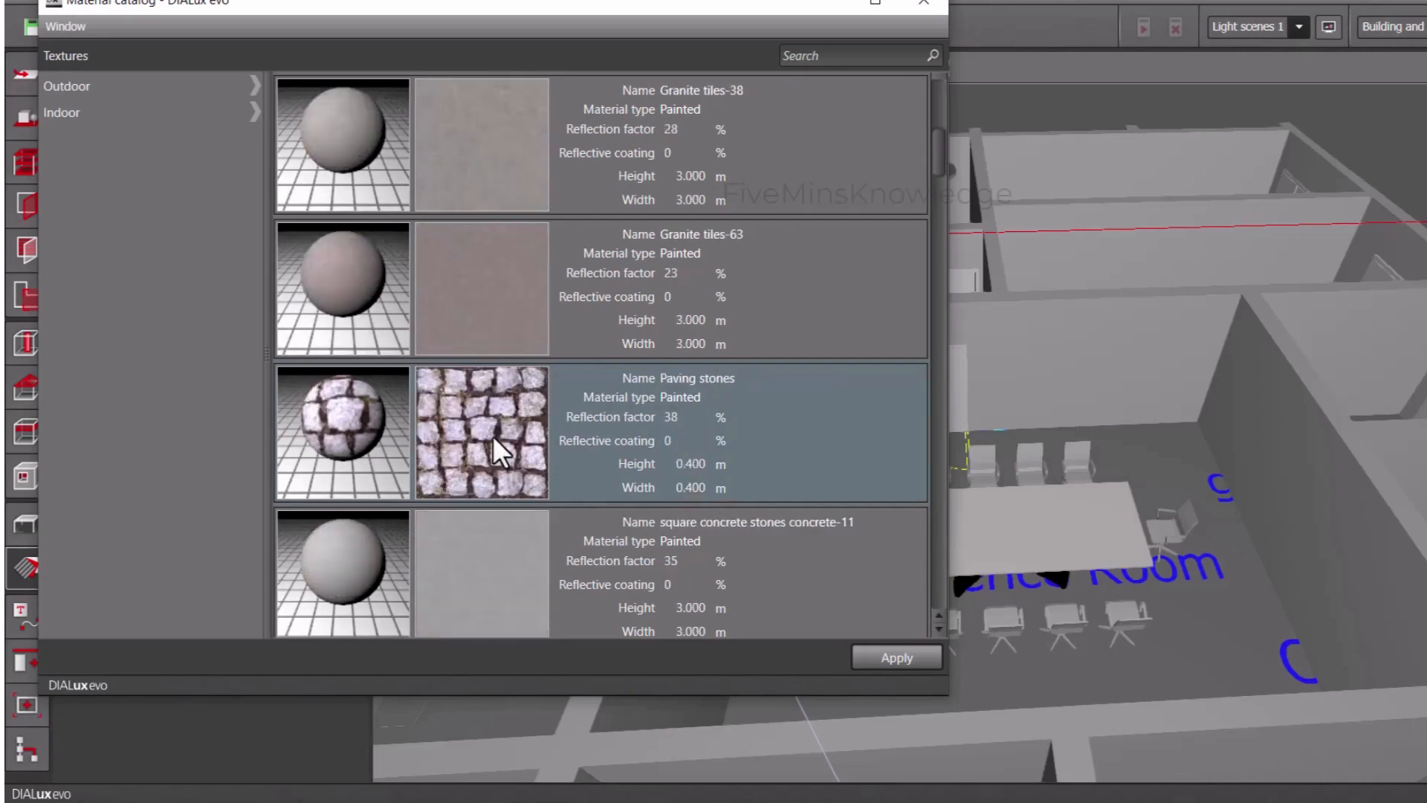
{"action": "scroll", "coordinate": [493, 435], "scroll_direction": "down", "scroll_amount": 6}
{"action": "scroll", "coordinate": [493, 436], "scroll_direction": "down", "scroll_amount": 5}
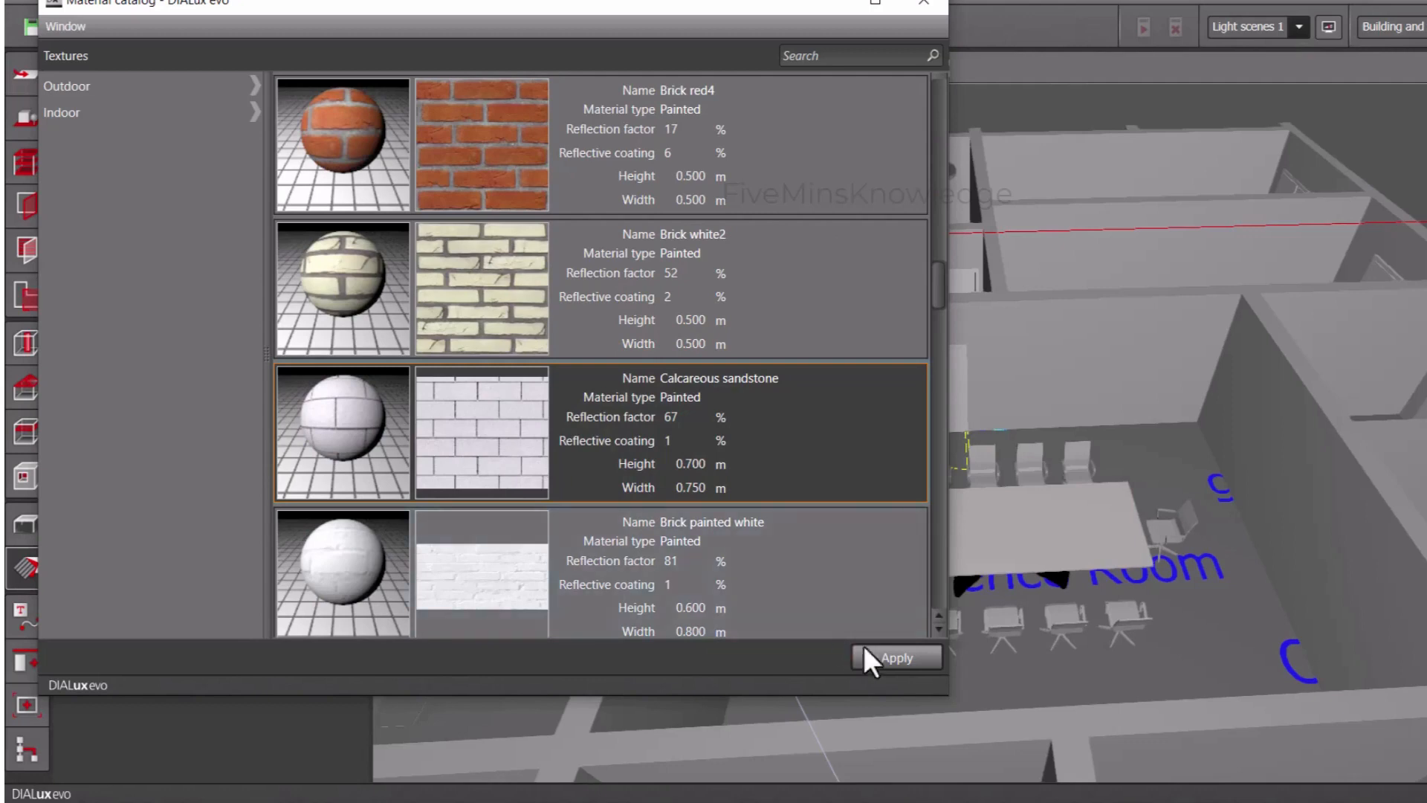
{"action": "left_click", "coordinate": [912, 654]}
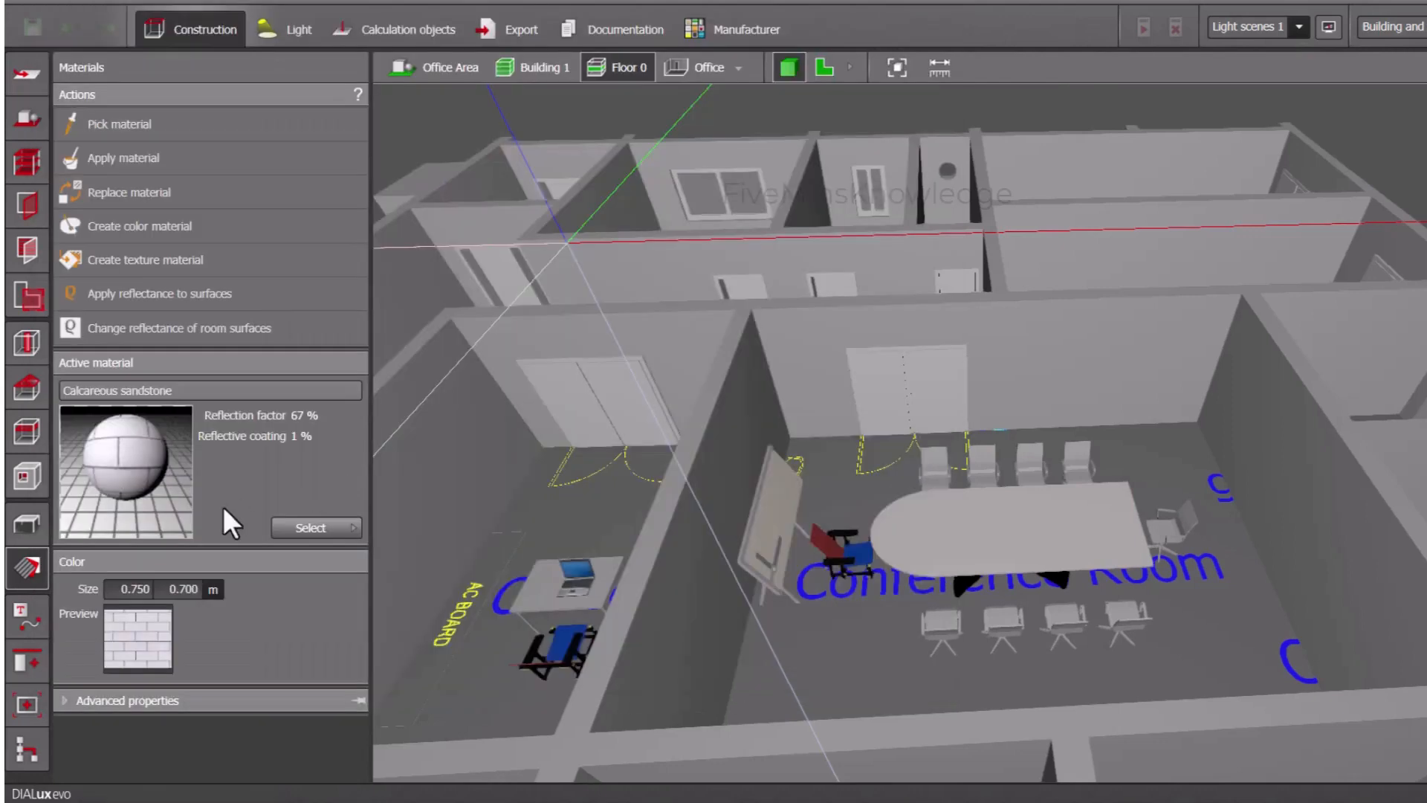
Apply the Calcareous sandstone material to the floors of Office 2 and the Conference Room.
{"action": "left_click", "coordinate": [166, 156]}
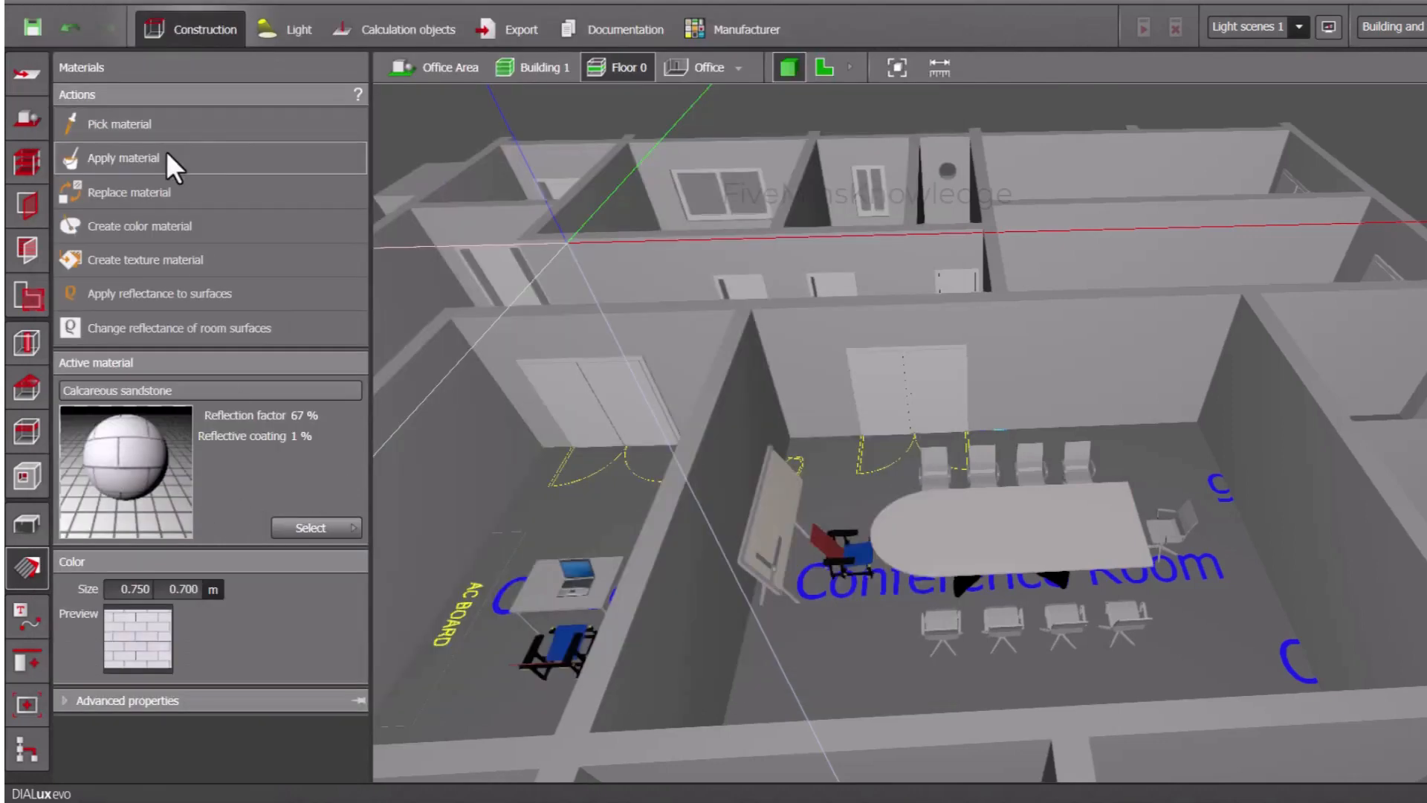
{"action": "left_click", "coordinate": [581, 520]}
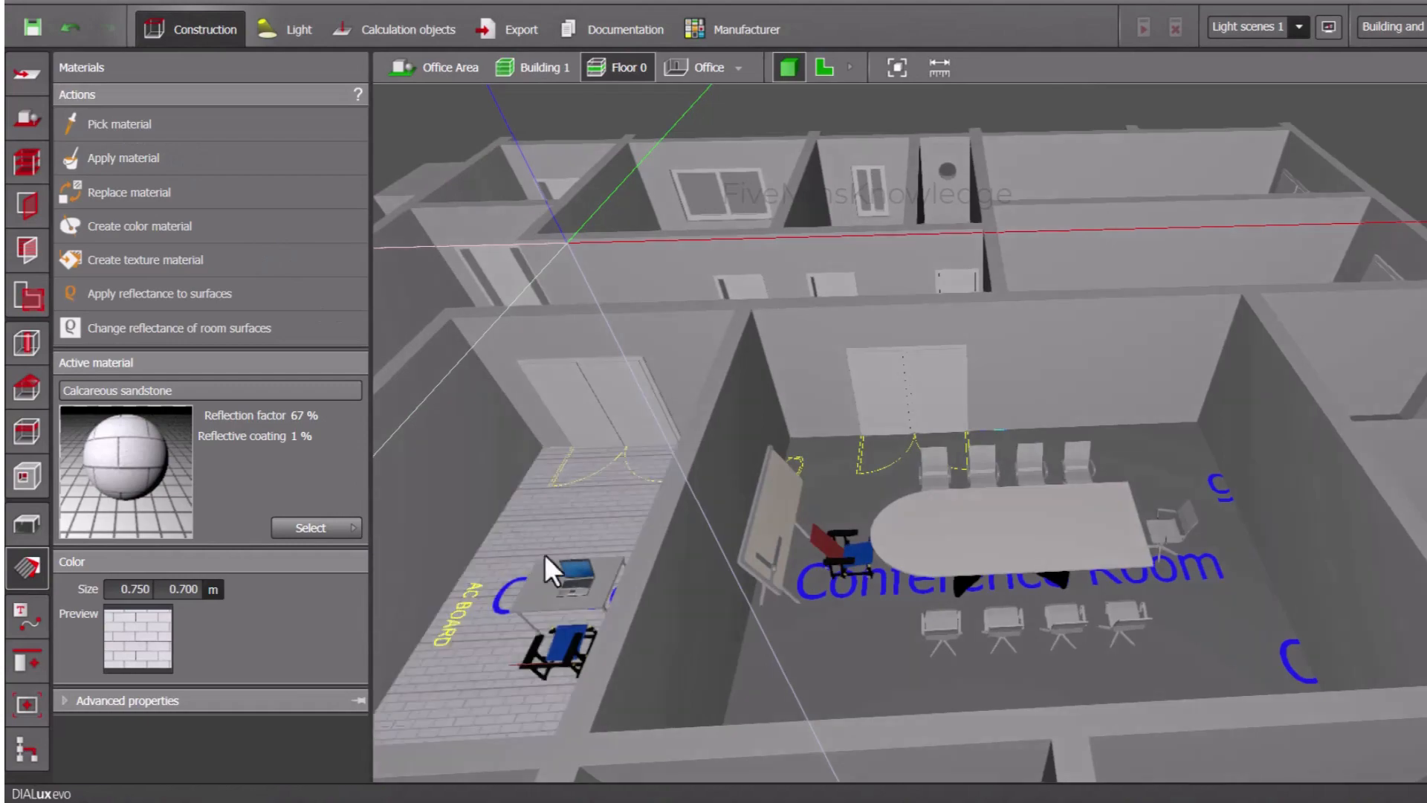
{"action": "scroll", "coordinate": [472, 631], "scroll_direction": "up", "scroll_amount": 3}
{"action": "scroll", "coordinate": [473, 631], "scroll_direction": "up", "scroll_amount": 3}
{"action": "right_click_drag", "start_coordinate": [473, 631], "coordinate": [693, 561]}
{"action": "scroll", "coordinate": [507, 617], "scroll_direction": "down", "scroll_amount": 5}
{"action": "scroll", "coordinate": [694, 559], "scroll_direction": "up", "scroll_amount": 4}
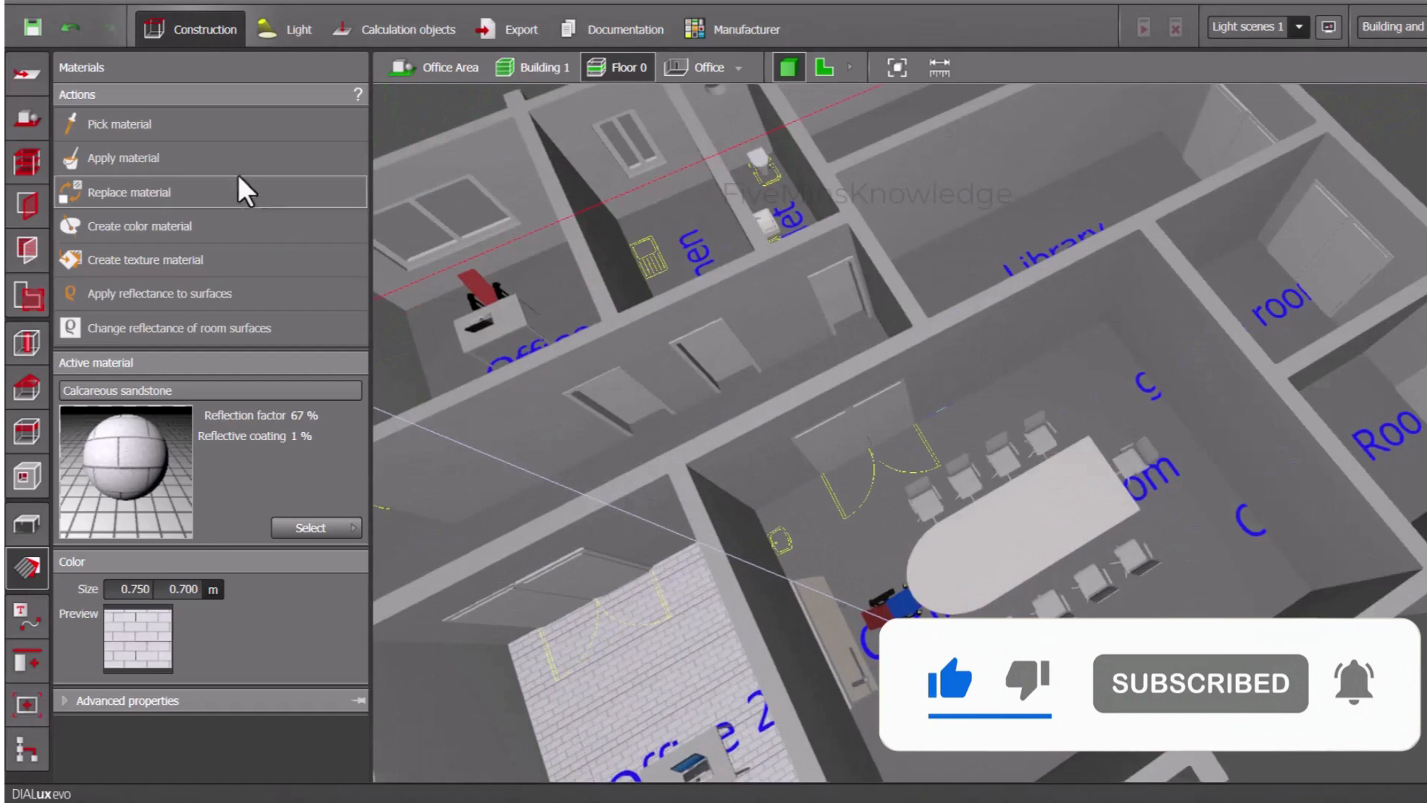
{"action": "left_click", "coordinate": [224, 158]}
{"action": "left_click", "coordinate": [854, 521]}
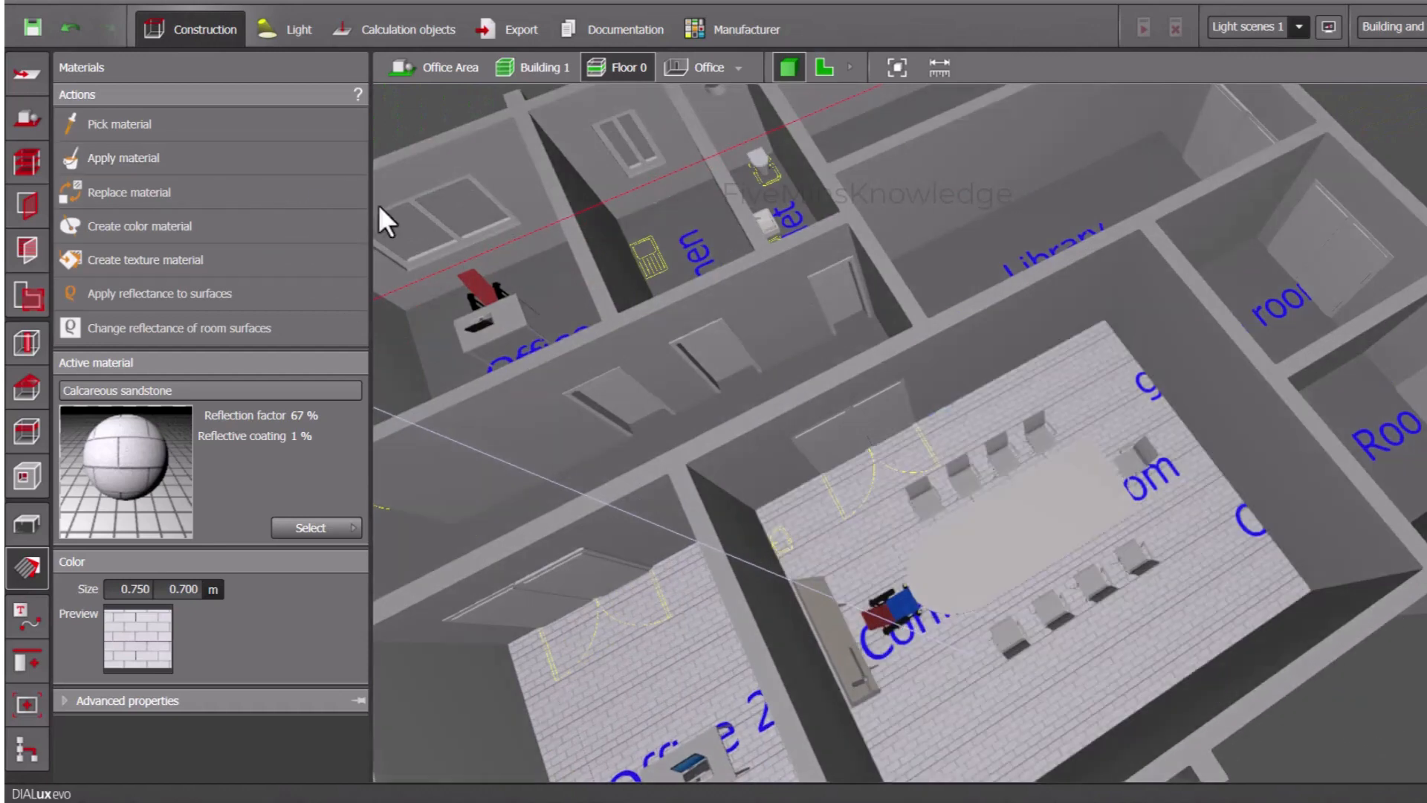
Apply Calcareous sandstone to the floors of the Library, the general room and the Control Room.
{"action": "left_click", "coordinate": [1055, 216]}
{"action": "left_click", "coordinate": [210, 158]}
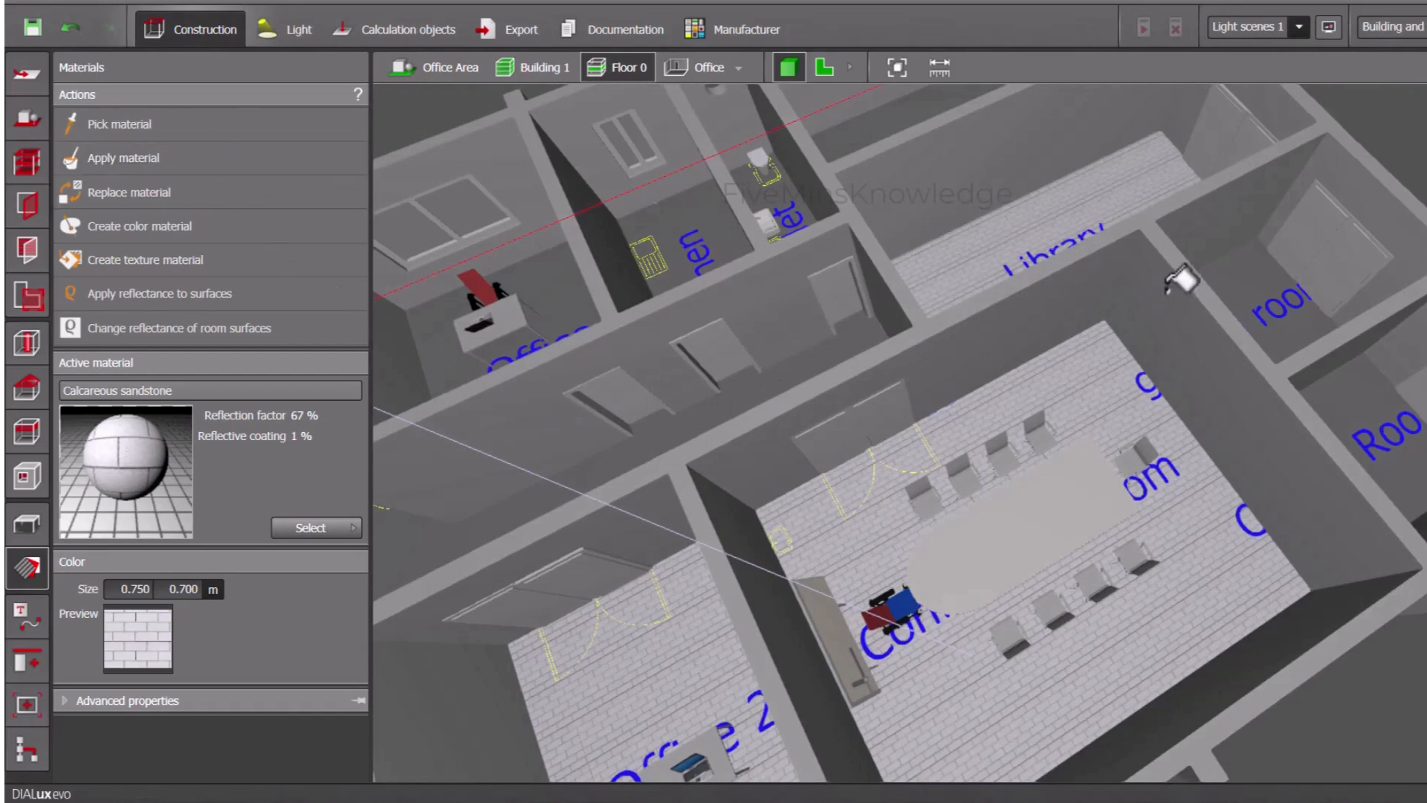
{"action": "left_click", "coordinate": [1249, 264]}
{"action": "left_click", "coordinate": [203, 164]}
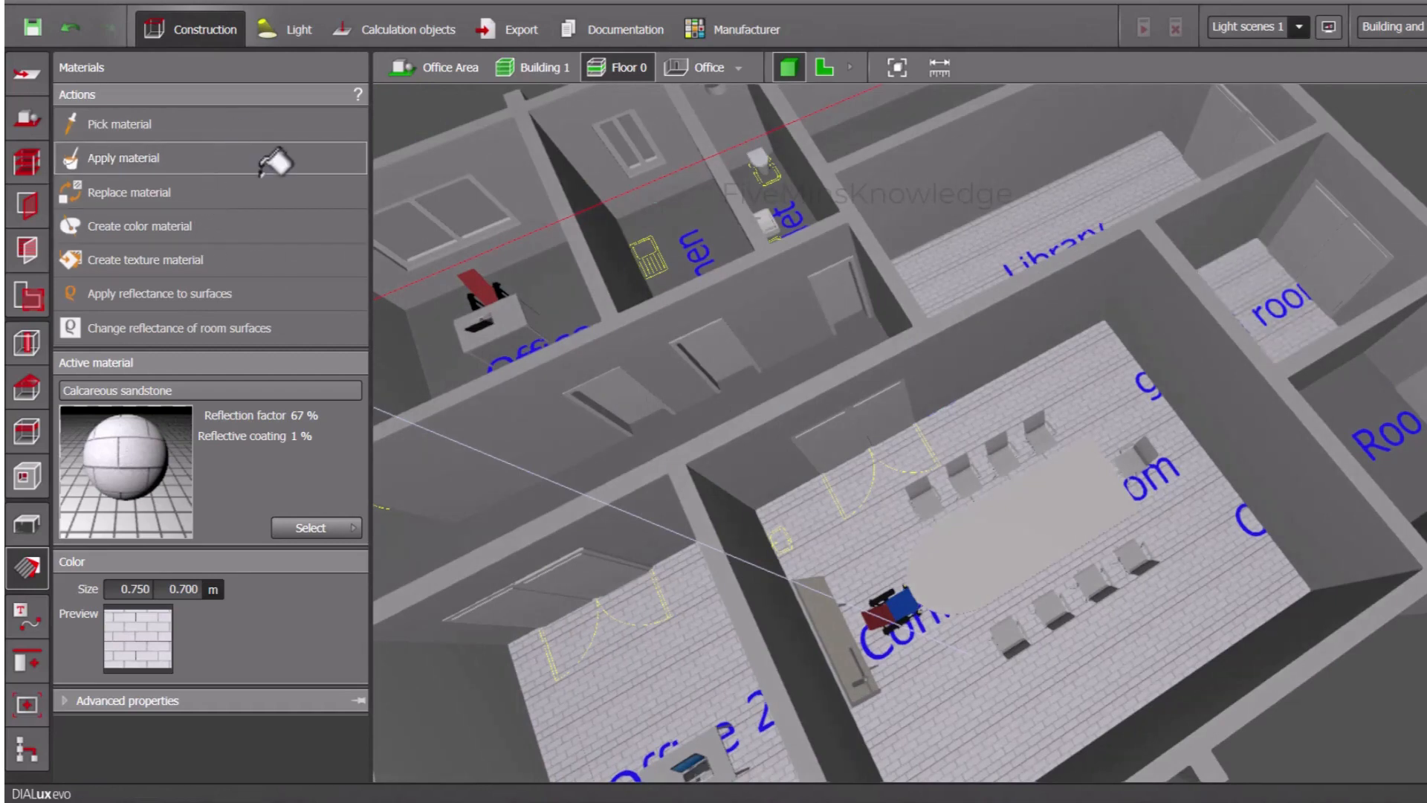
{"action": "left_click", "coordinate": [1378, 376]}
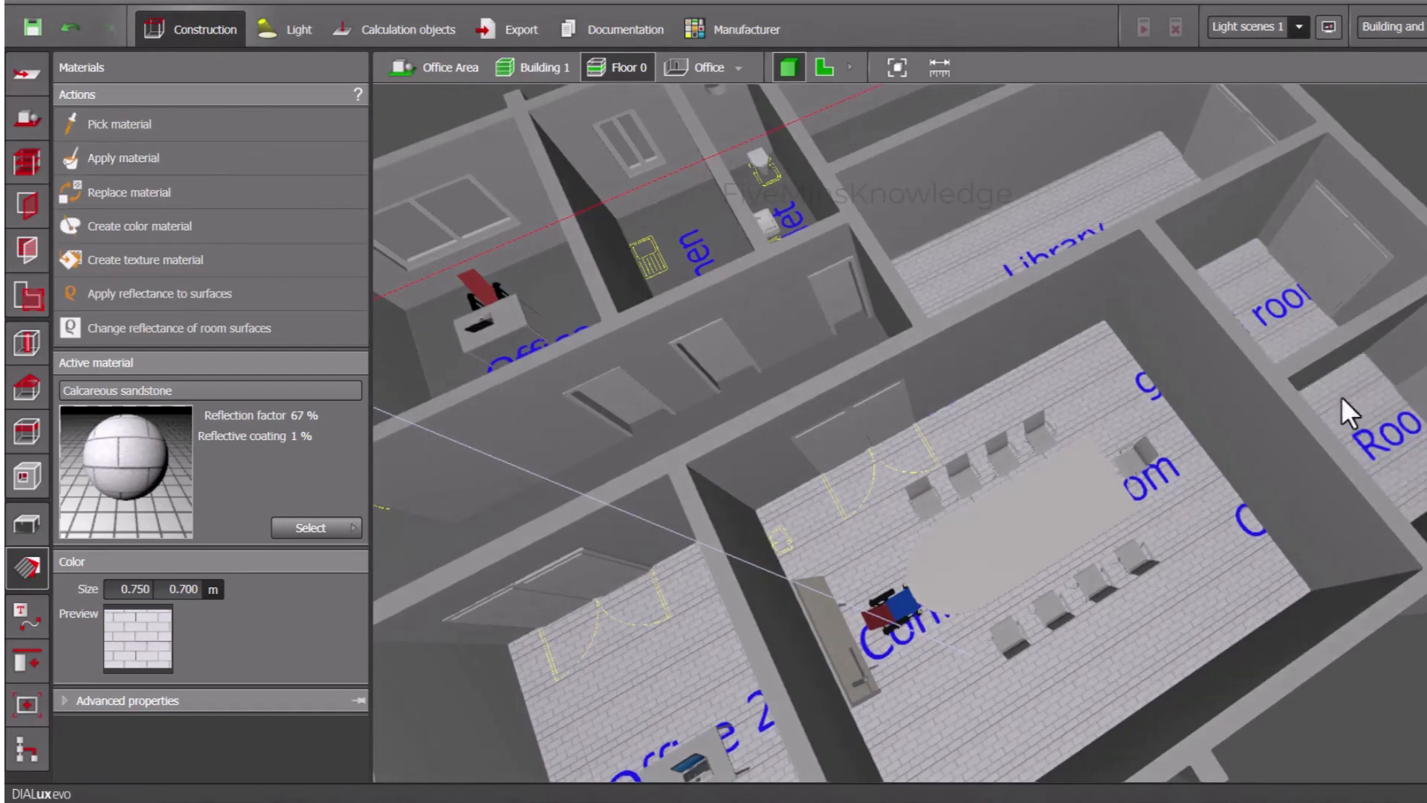
Apply Calcareous sandstone to the floors of the first Office, the Kitchen and the Toilet.
{"action": "left_click", "coordinate": [246, 158]}
{"action": "left_click", "coordinate": [422, 333]}
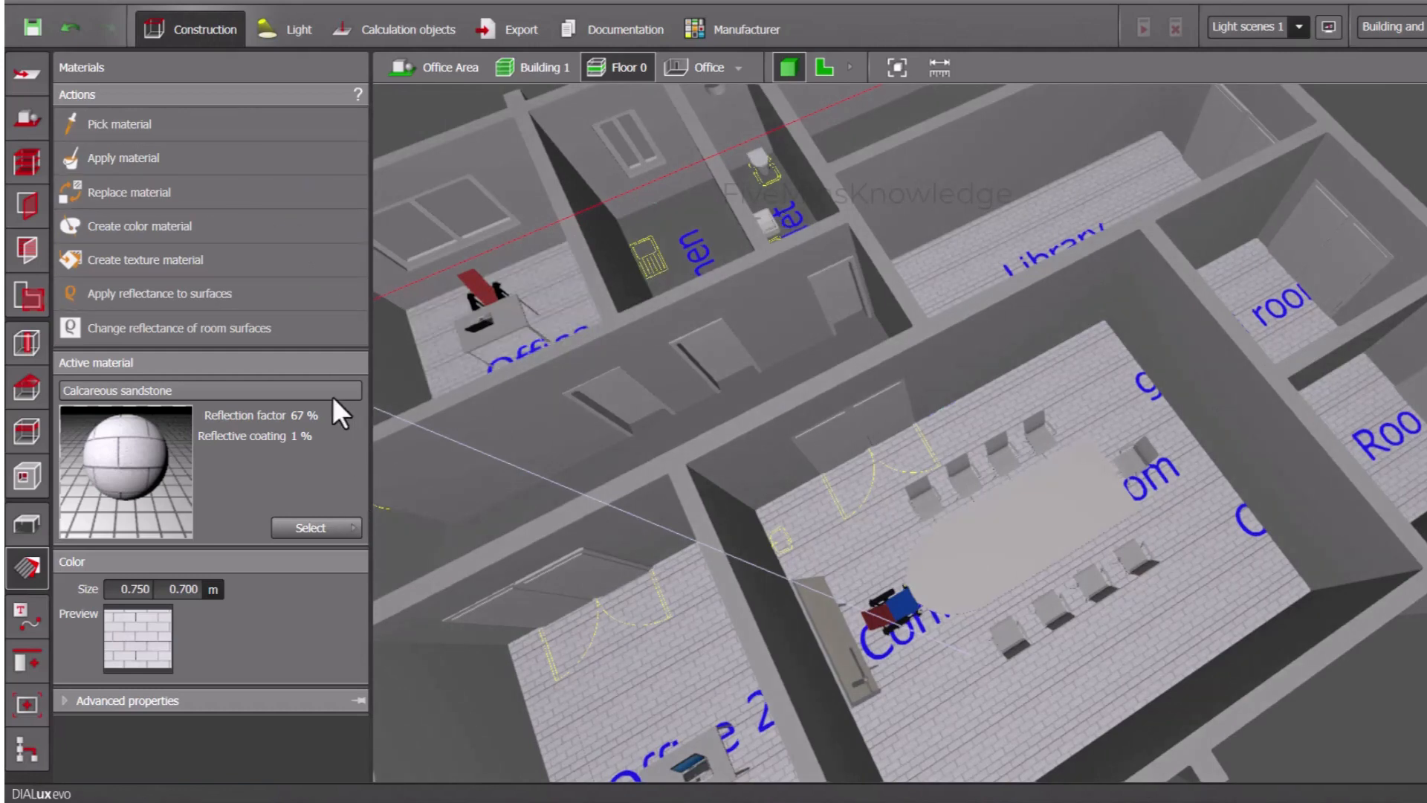
{"action": "left_click", "coordinate": [221, 162]}
{"action": "left_click", "coordinate": [727, 236]}
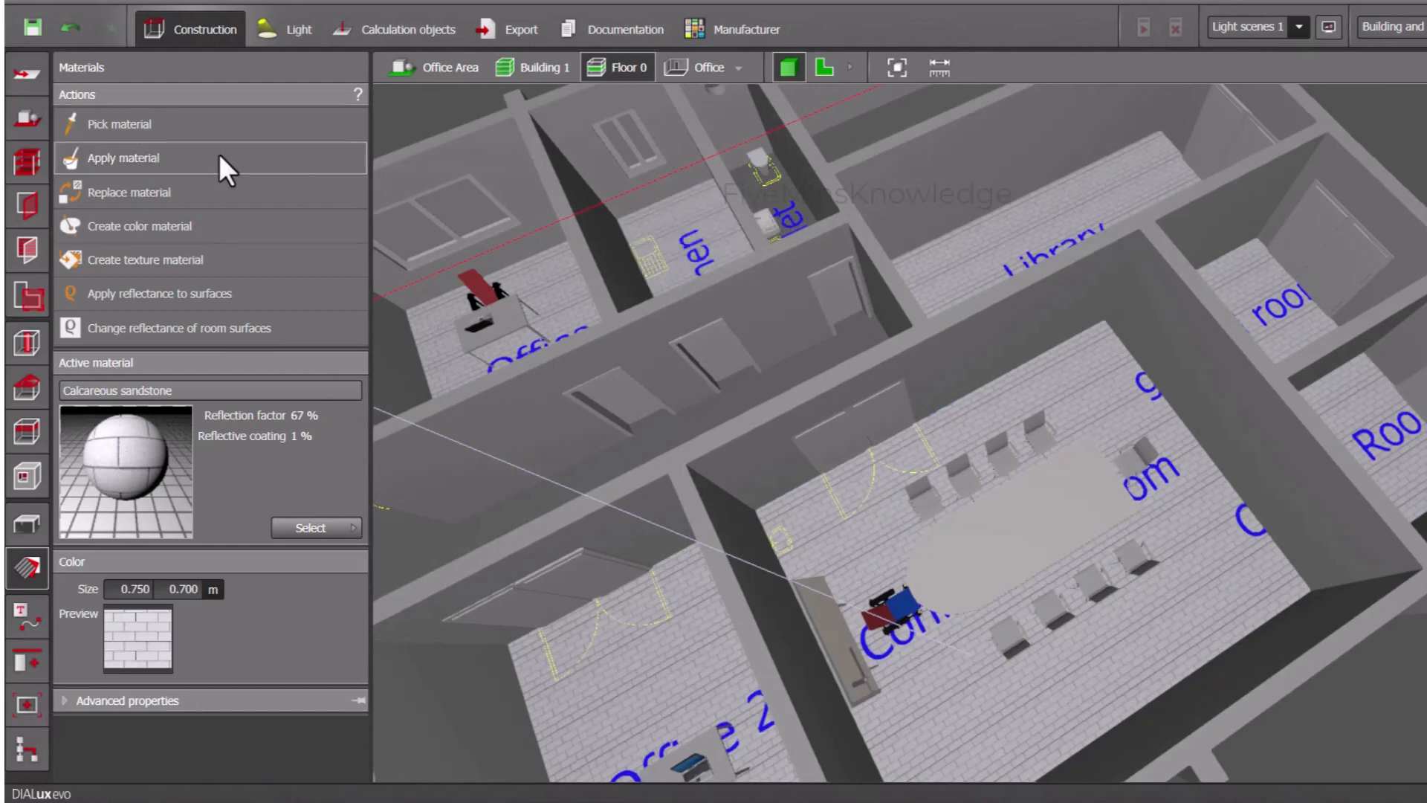
{"action": "left_click", "coordinate": [219, 153]}
{"action": "left_click", "coordinate": [773, 177]}
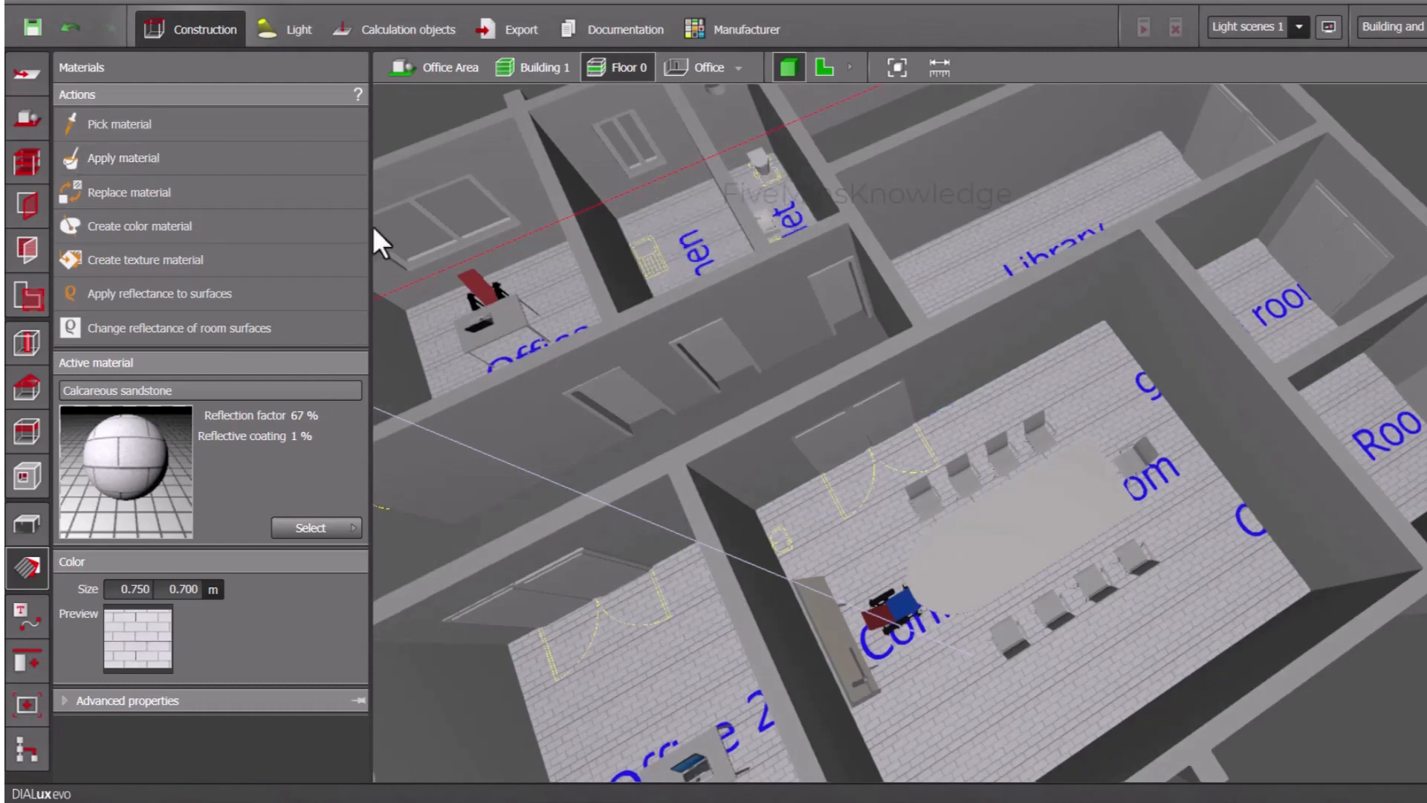
Apply Calcareous sandstone to the Library wall shared with the Store.
{"action": "left_click", "coordinate": [251, 159]}
{"action": "left_click", "coordinate": [1022, 153]}
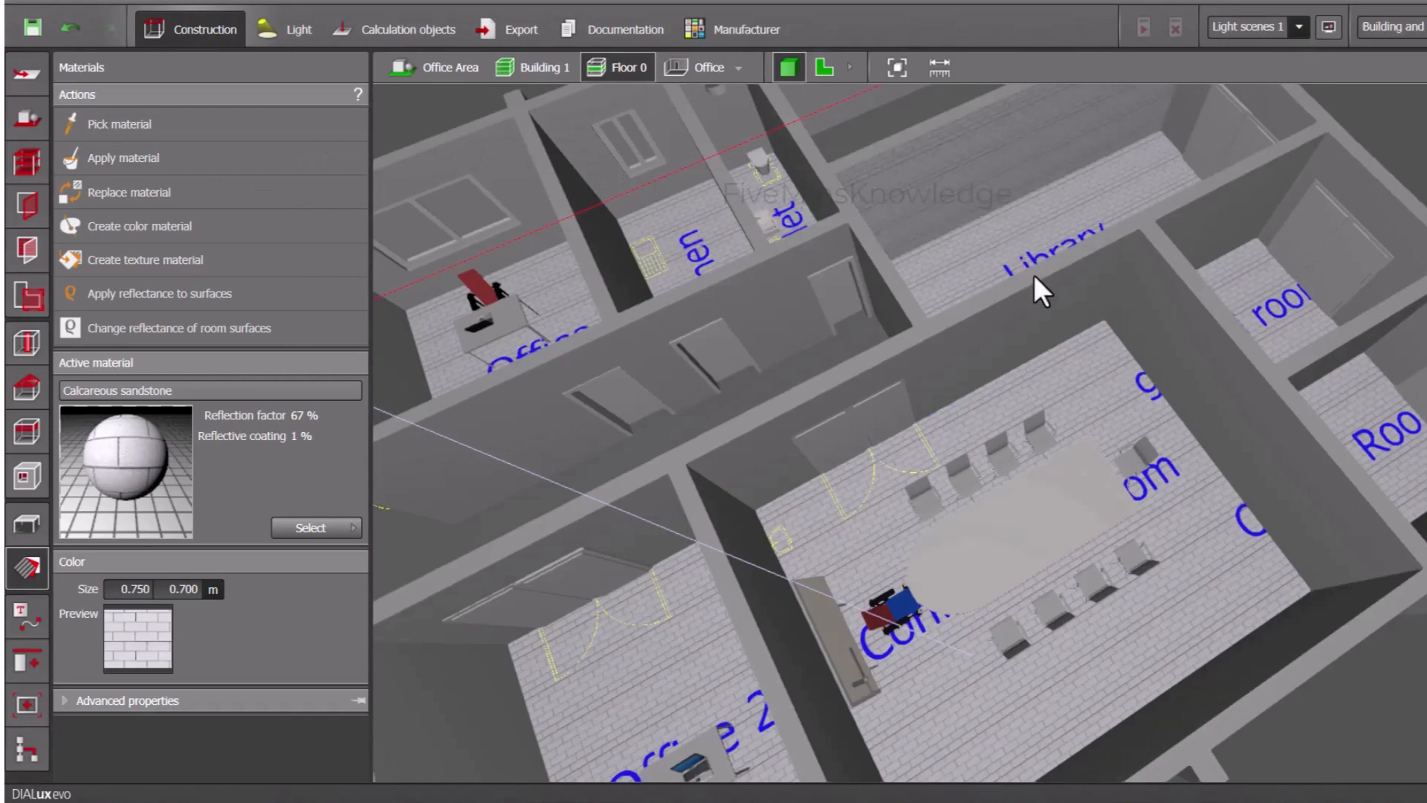
{"action": "scroll", "coordinate": [1033, 274], "scroll_direction": "down", "scroll_amount": 5}
{"action": "right_click_drag", "start_coordinate": [1087, 287], "coordinate": [992, 266]}
{"action": "scroll", "coordinate": [1099, 238], "scroll_direction": "up", "scroll_amount": 5}
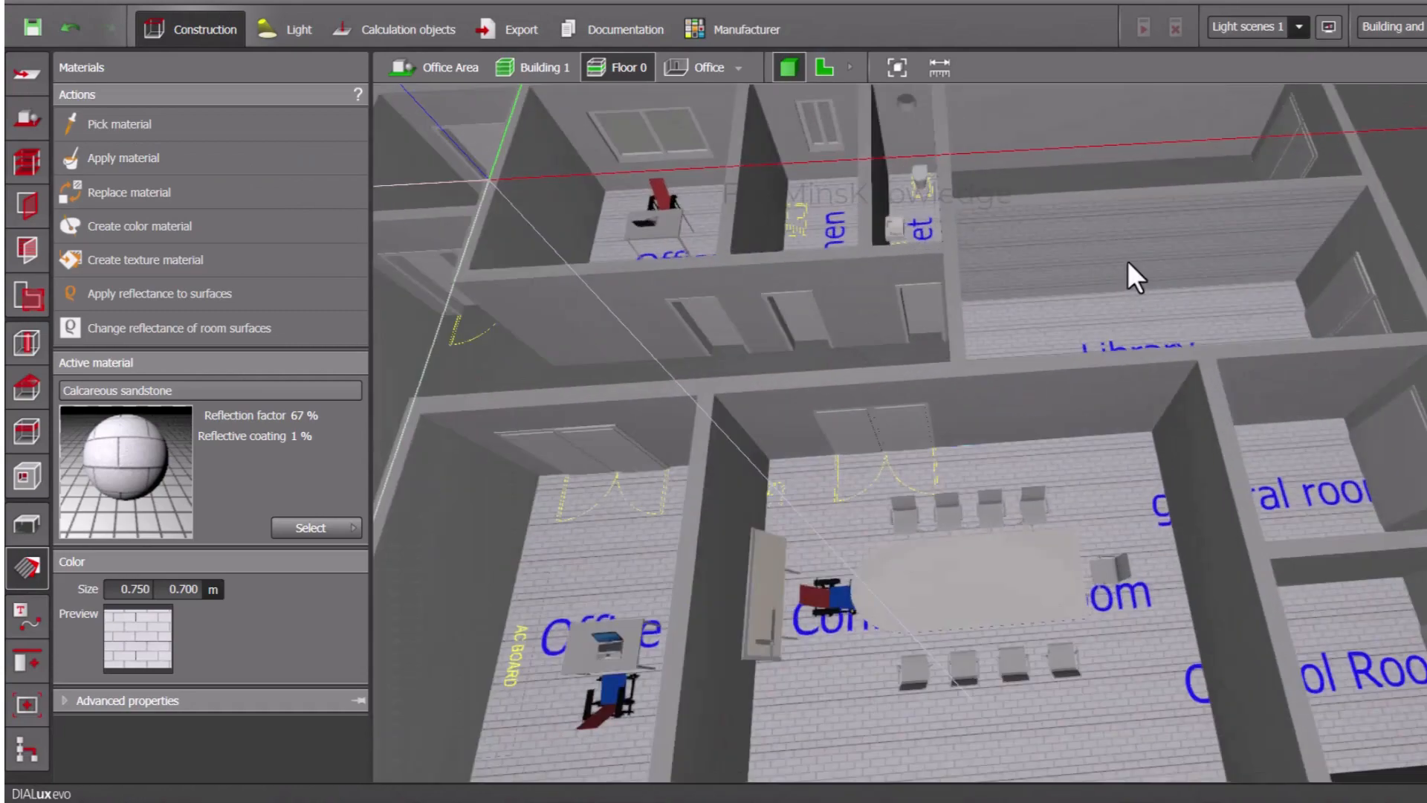
Pick DefaultWallMaterial from the Corridor wall and apply it to the Library wall shared with the Store.
{"action": "scroll", "coordinate": [1114, 335], "scroll_direction": "down", "scroll_amount": 3}
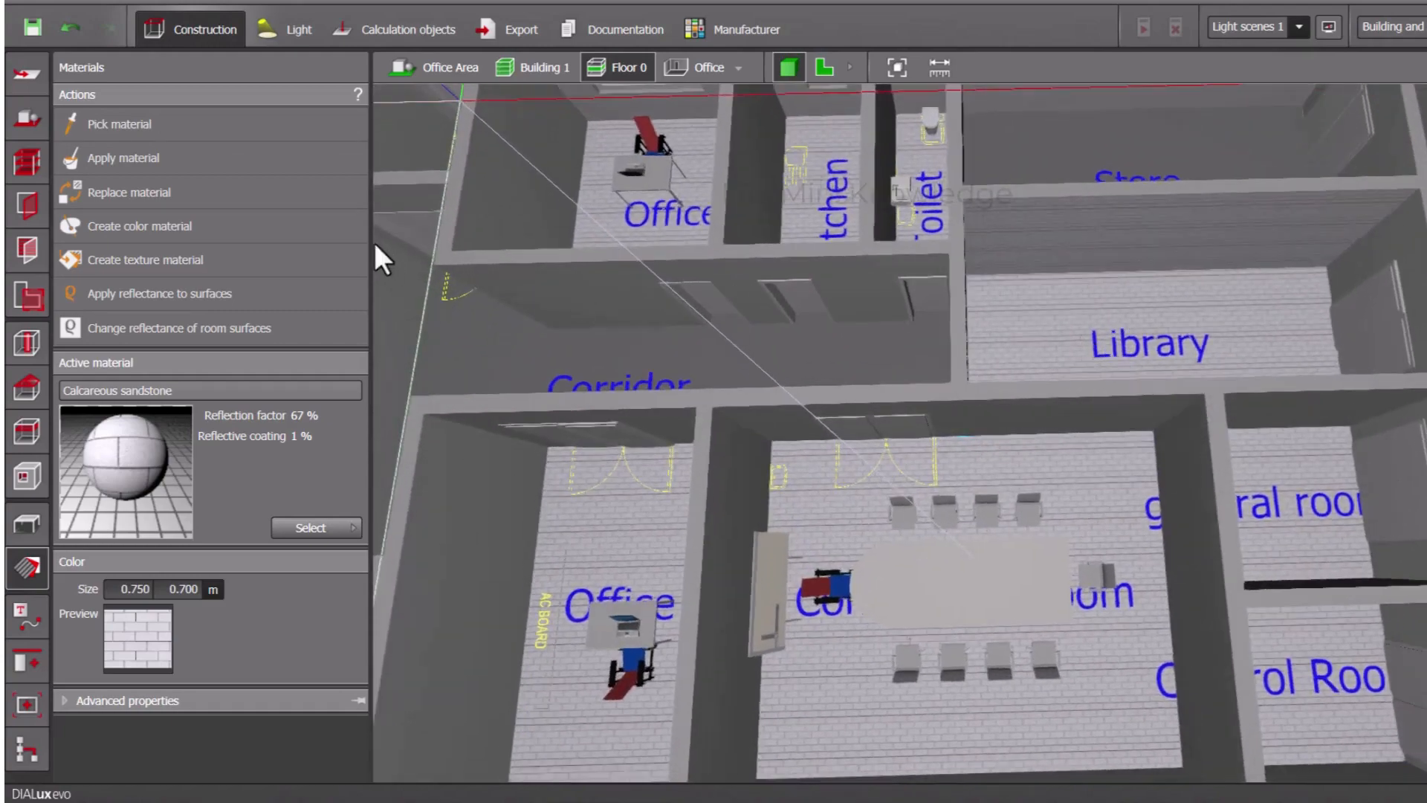
{"action": "left_click", "coordinate": [110, 124]}
{"action": "left_click", "coordinate": [849, 269]}
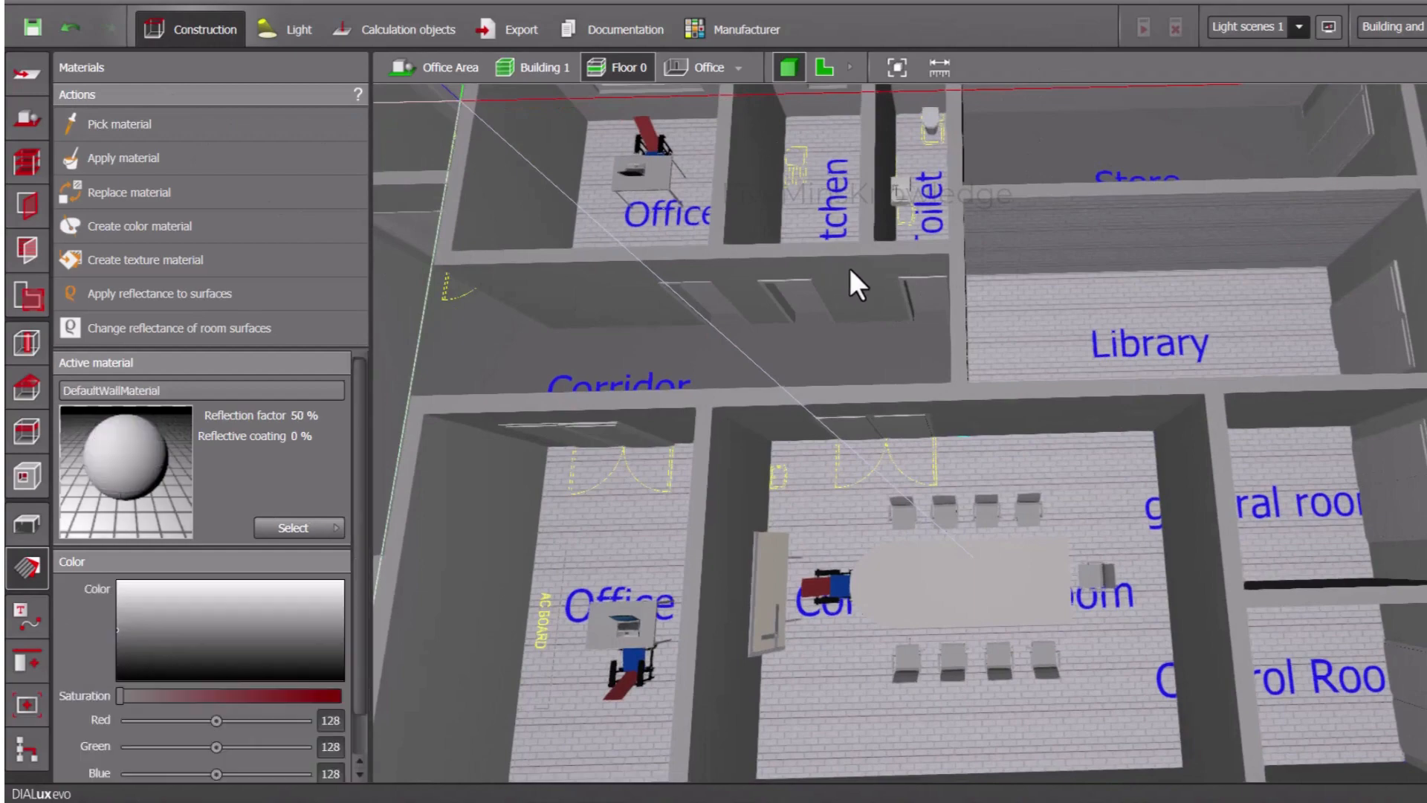
{"action": "left_click", "coordinate": [253, 163]}
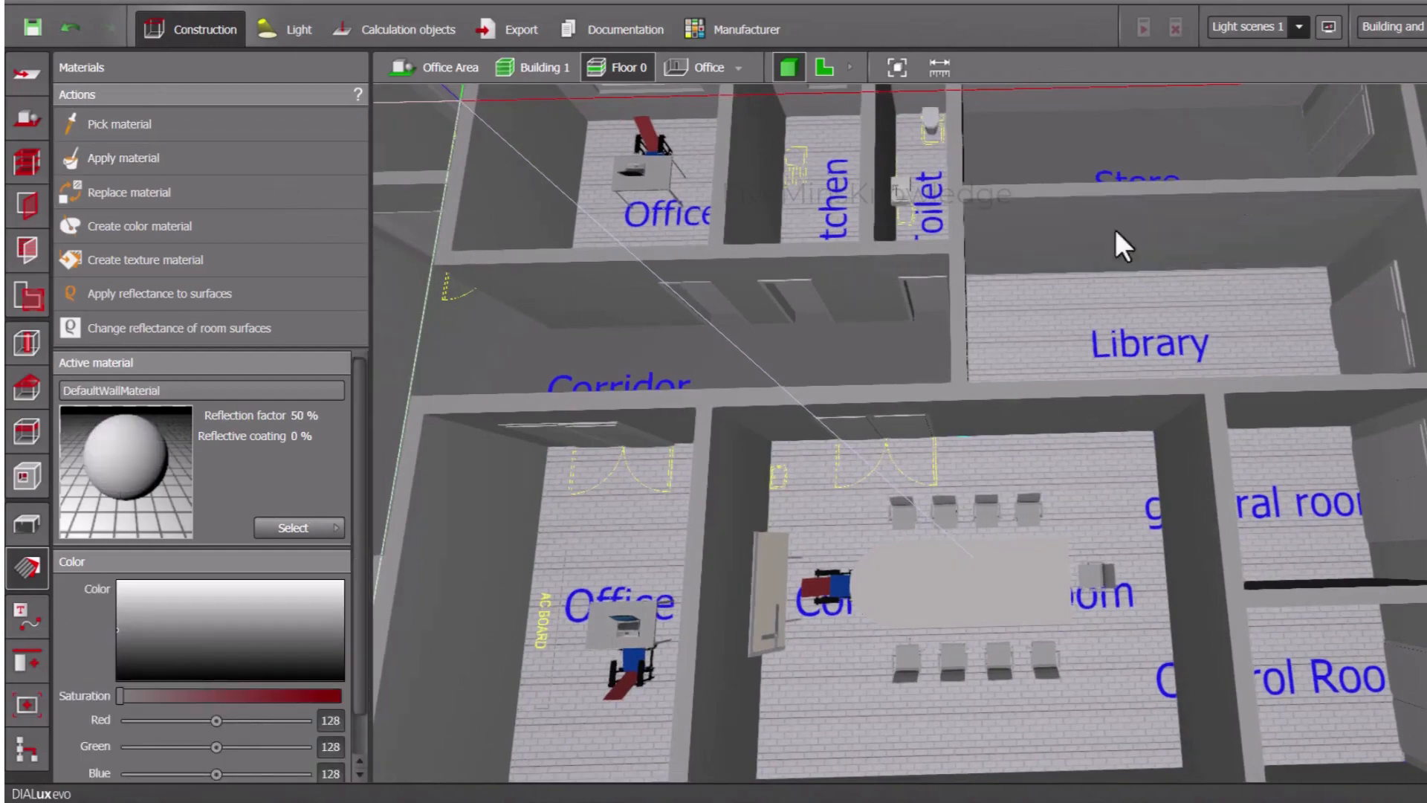
Apply DefaultWallMaterial to the Store floor.
{"action": "scroll", "coordinate": [1115, 245], "scroll_direction": "down", "scroll_amount": 5}
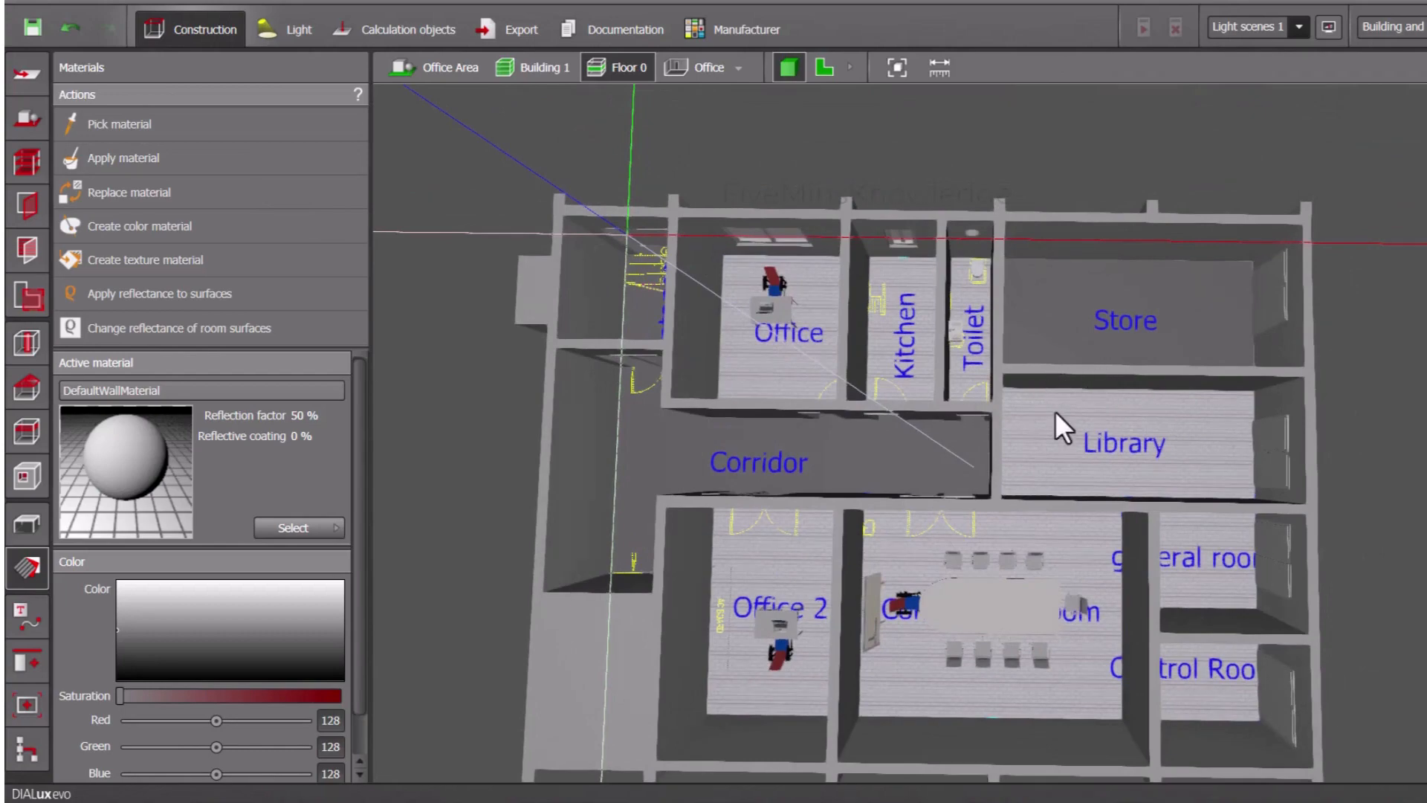
{"action": "left_click", "coordinate": [157, 156]}
{"action": "left_click", "coordinate": [1074, 306]}
Pick Calcareous sandstone from the Library floor and apply it to the Store and Corridor floors.
{"action": "scroll", "coordinate": [1070, 327], "scroll_direction": "up", "scroll_amount": 5}
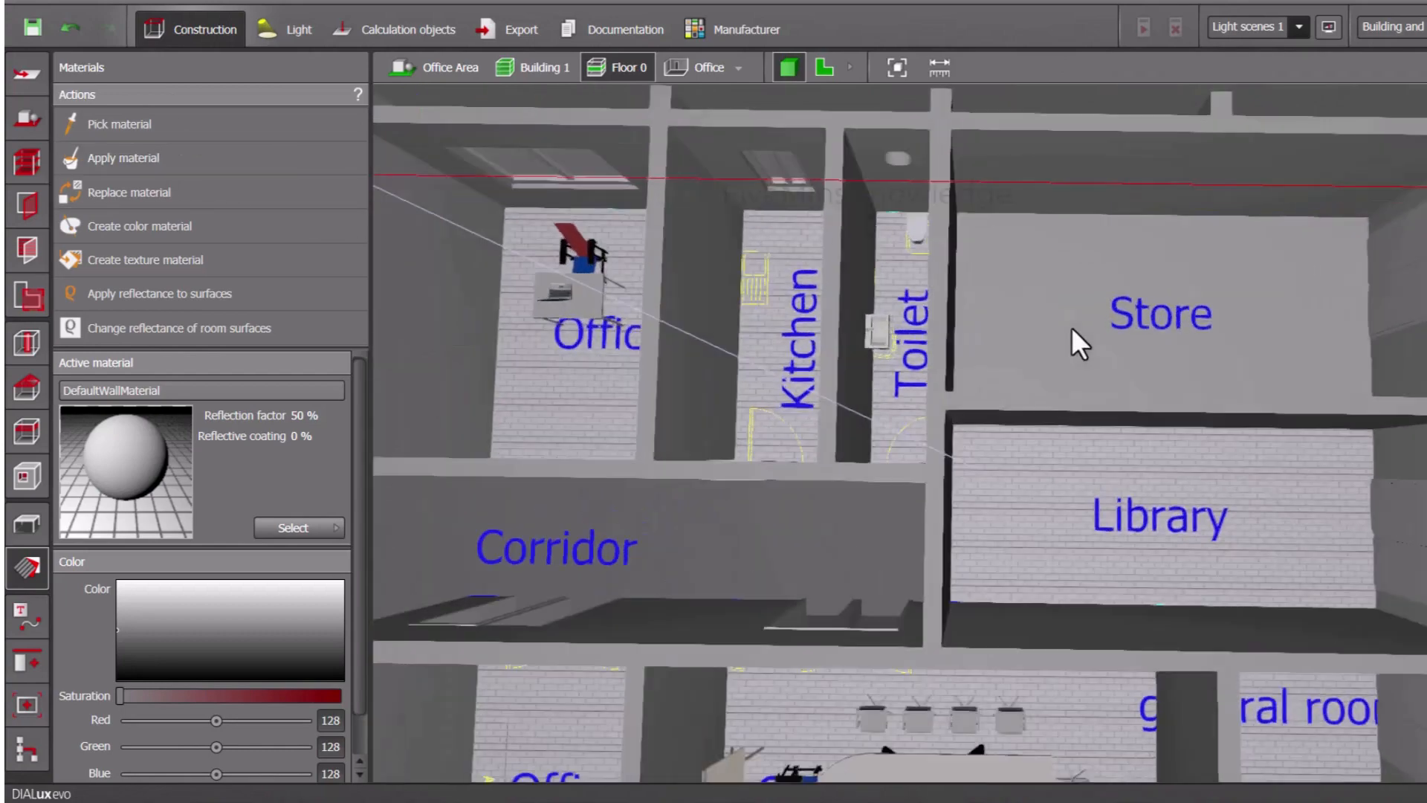
{"action": "right_click_drag", "start_coordinate": [1070, 319], "coordinate": [1069, 276]}
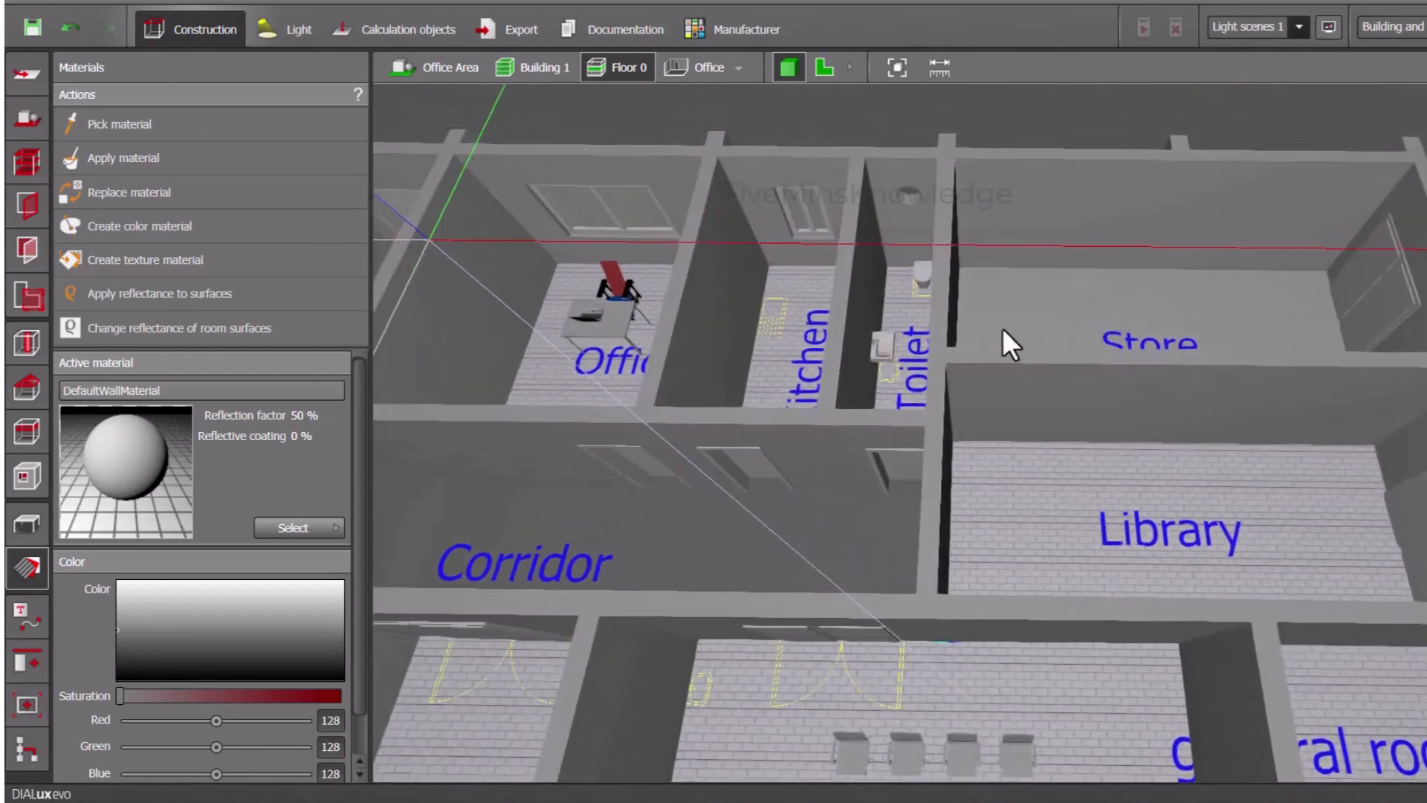
{"action": "left_click", "coordinate": [199, 119]}
{"action": "left_click", "coordinate": [1022, 487]}
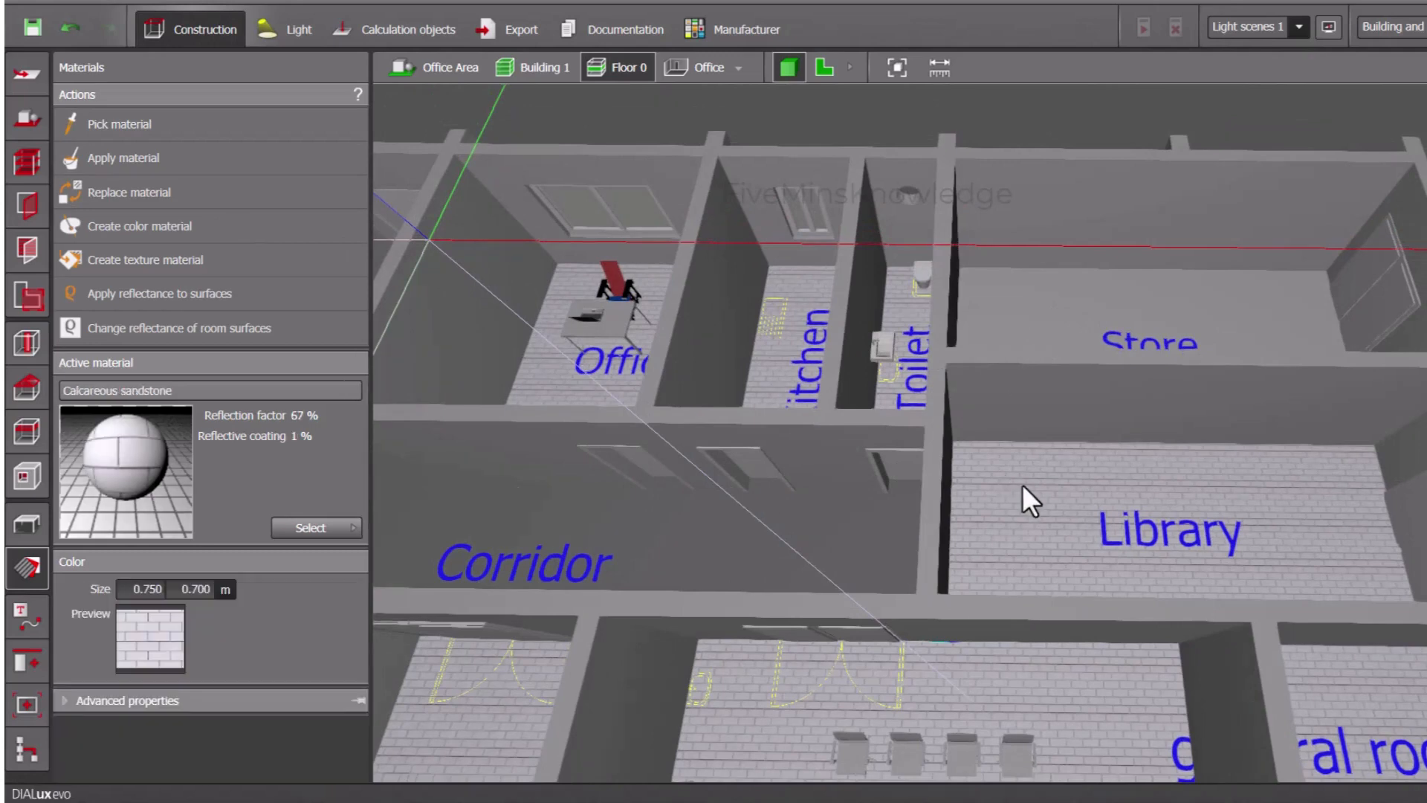
{"action": "left_click", "coordinate": [146, 156]}
{"action": "left_click", "coordinate": [1047, 305]}
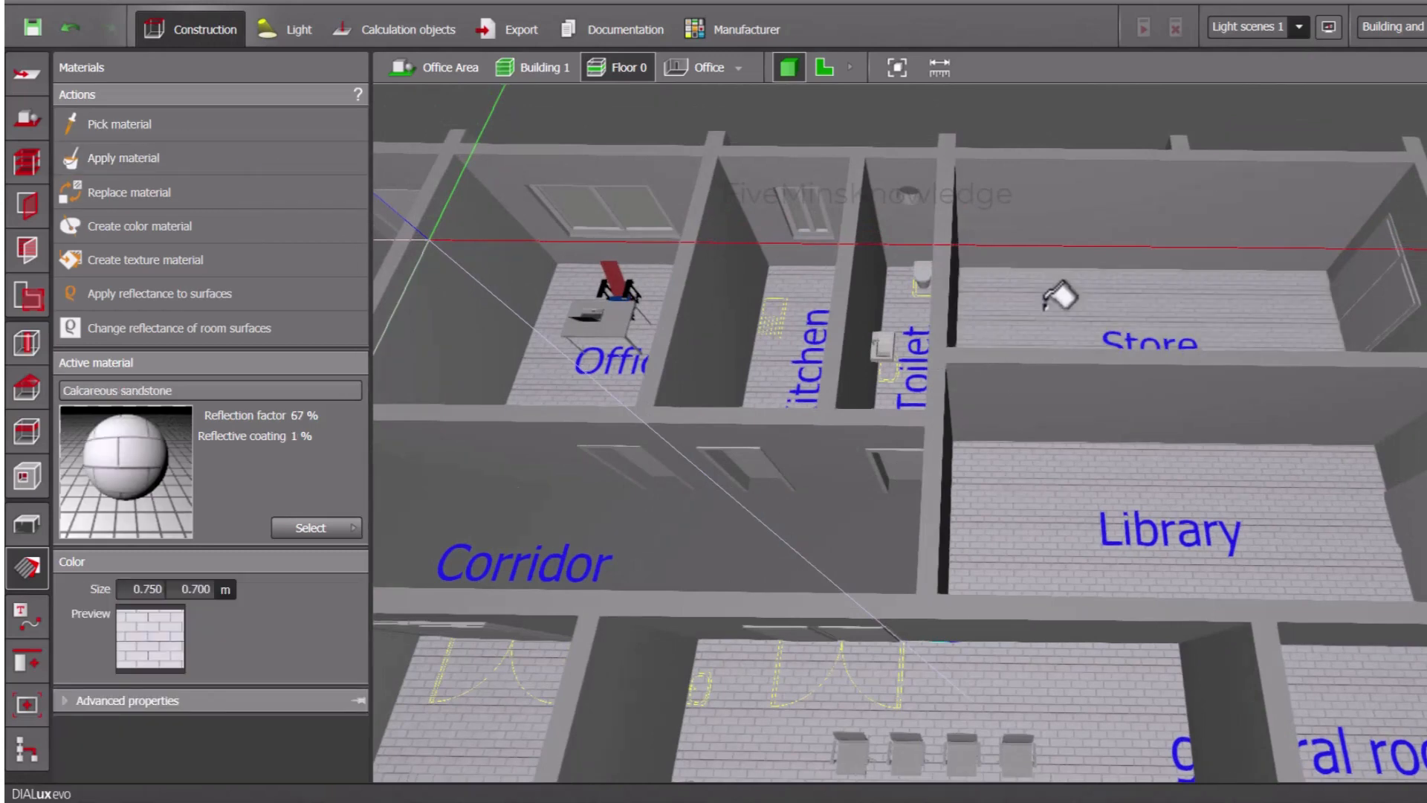
{"action": "left_click", "coordinate": [149, 189]}
{"action": "left_click", "coordinate": [547, 519]}
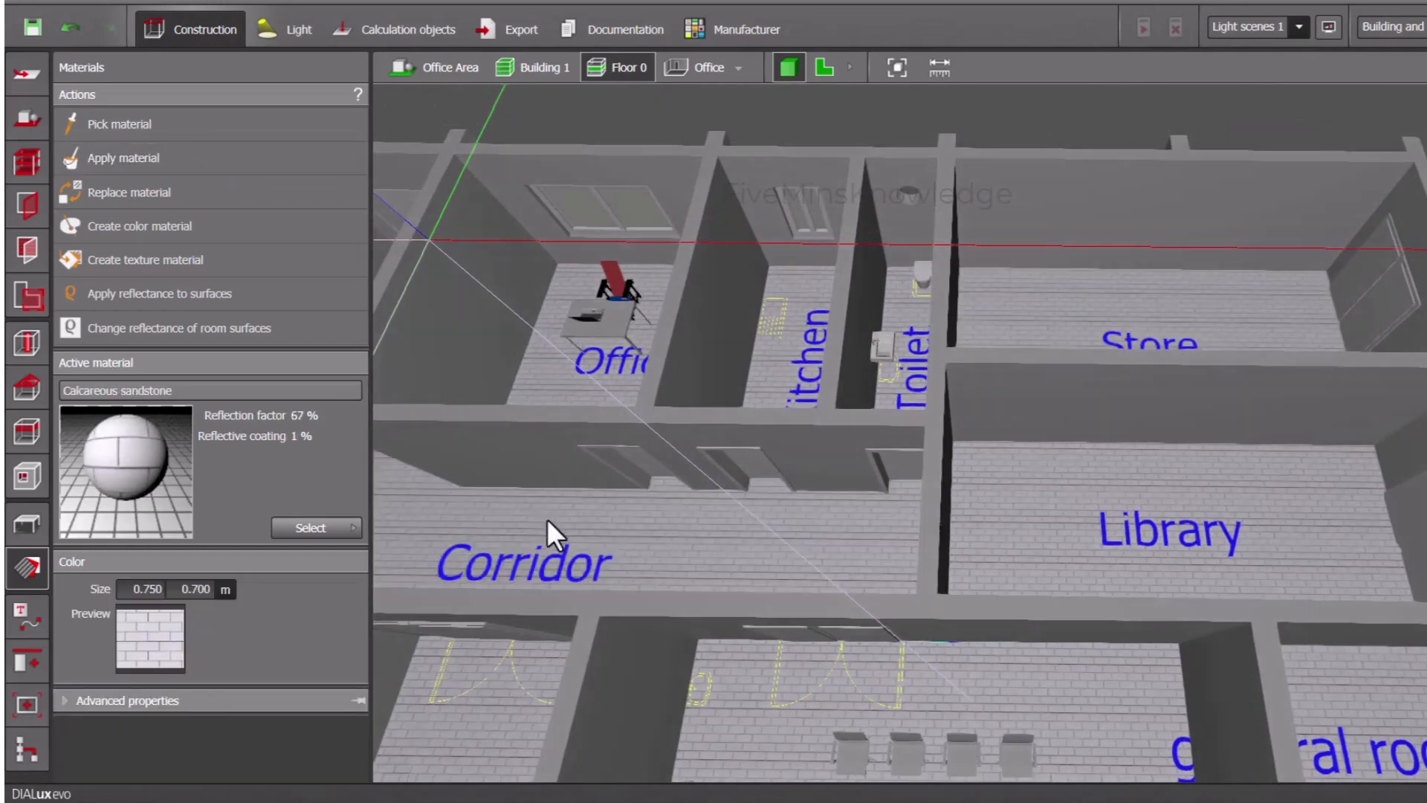
Select the Entrance floor and load the undressed concrete dark texture from the material catalog as the active material.
{"action": "left_click_drag", "start_coordinate": [547, 519], "coordinate": [555, 480]}
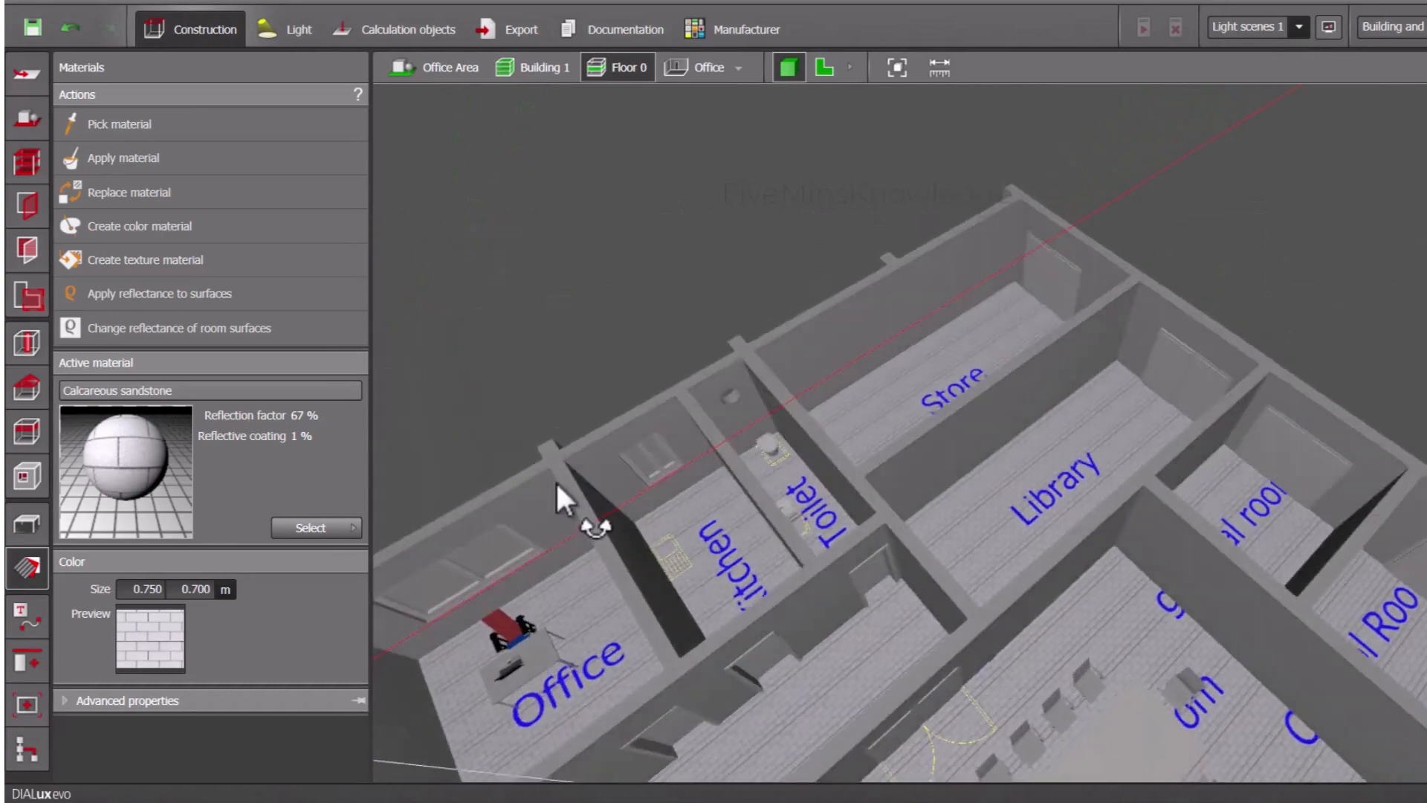
{"action": "right_click_drag", "start_coordinate": [555, 480], "coordinate": [578, 489]}
{"action": "scroll", "coordinate": [579, 489], "scroll_direction": "down", "scroll_amount": 4}
{"action": "middle_click_drag", "start_coordinate": [609, 528], "coordinate": [823, 453]}
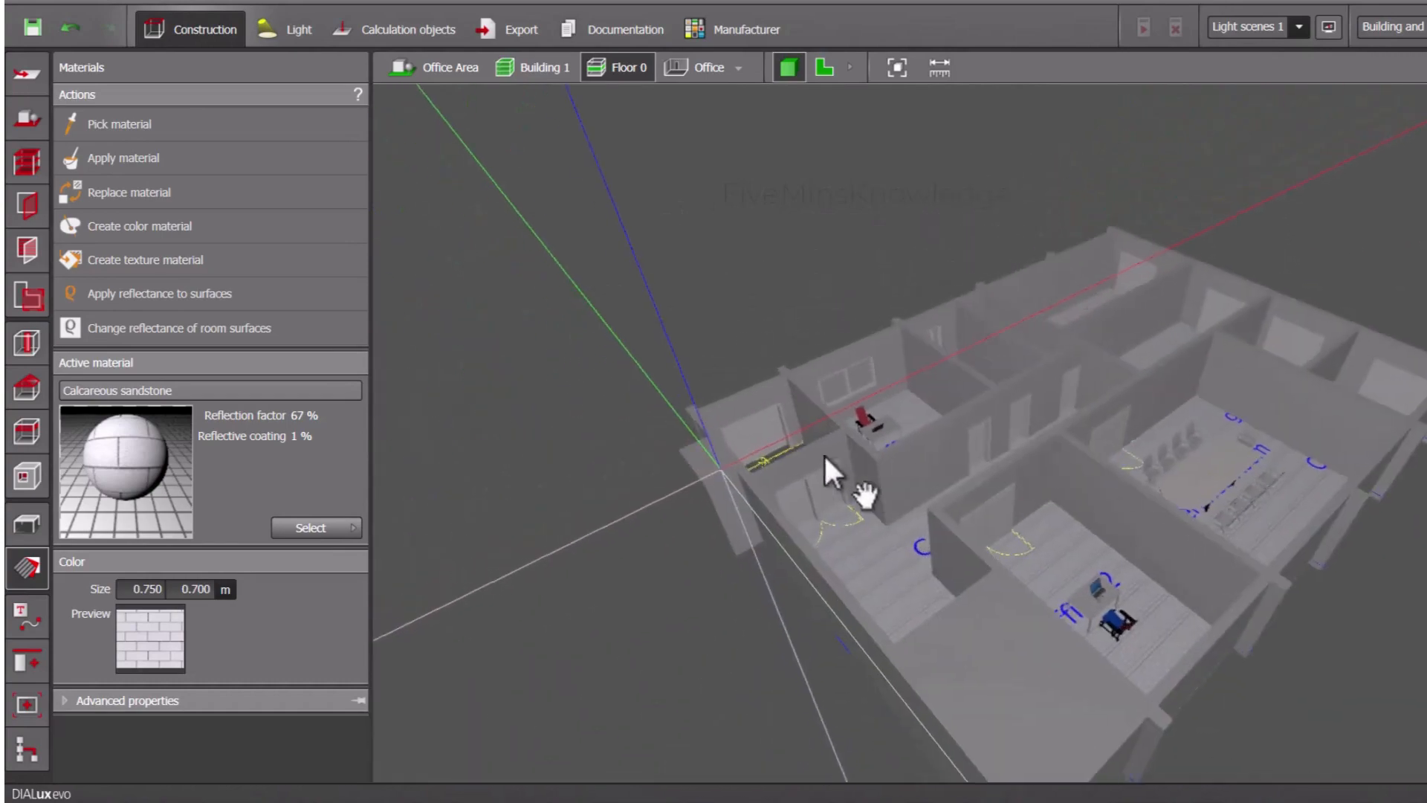
{"action": "right_click_drag", "start_coordinate": [800, 523], "coordinate": [706, 576]}
{"action": "scroll", "coordinate": [706, 576], "scroll_direction": "up", "scroll_amount": 3}
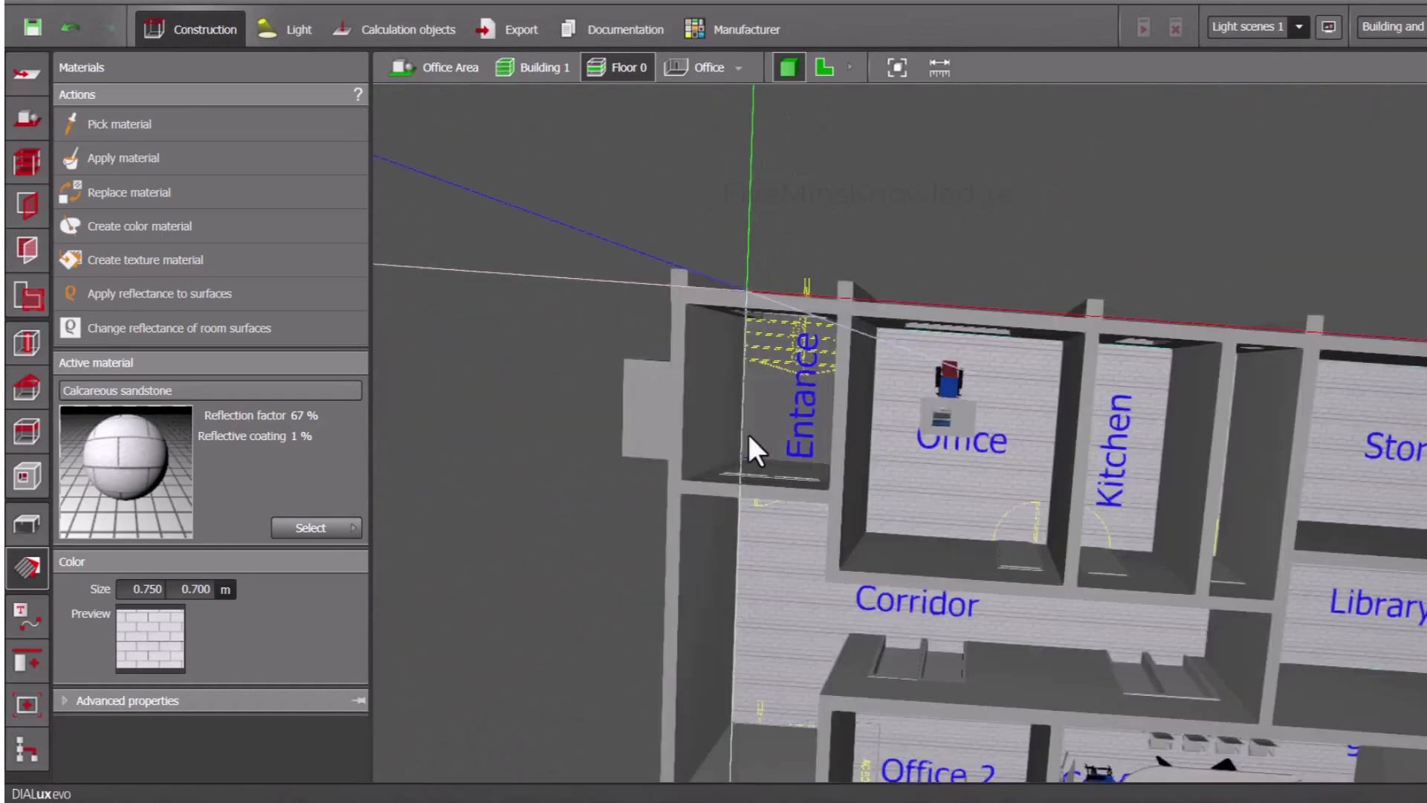
{"action": "right_click_drag", "start_coordinate": [747, 434], "coordinate": [769, 479]}
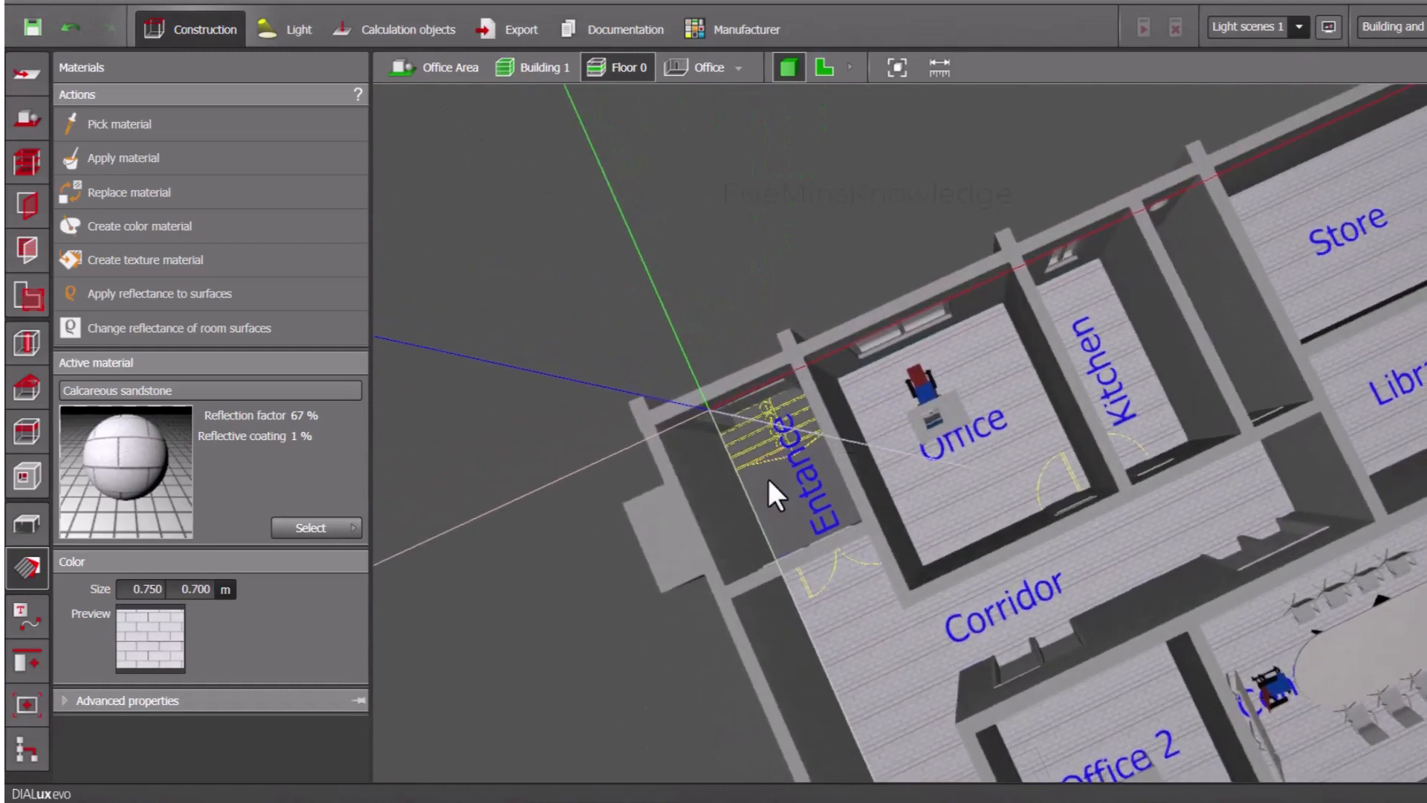
{"action": "left_click", "coordinate": [769, 494]}
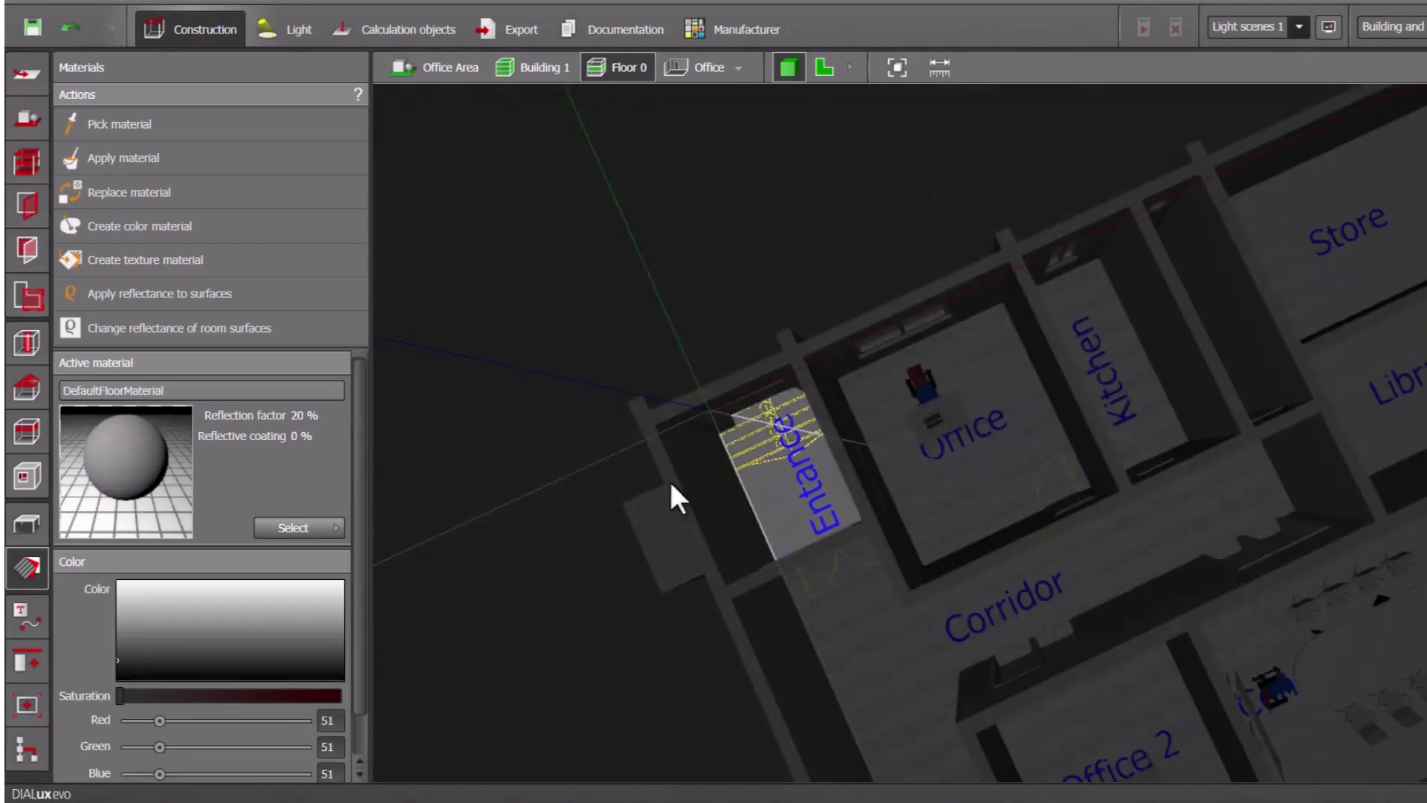
{"action": "left_click", "coordinate": [280, 529]}
{"action": "left_click", "coordinate": [393, 634]}
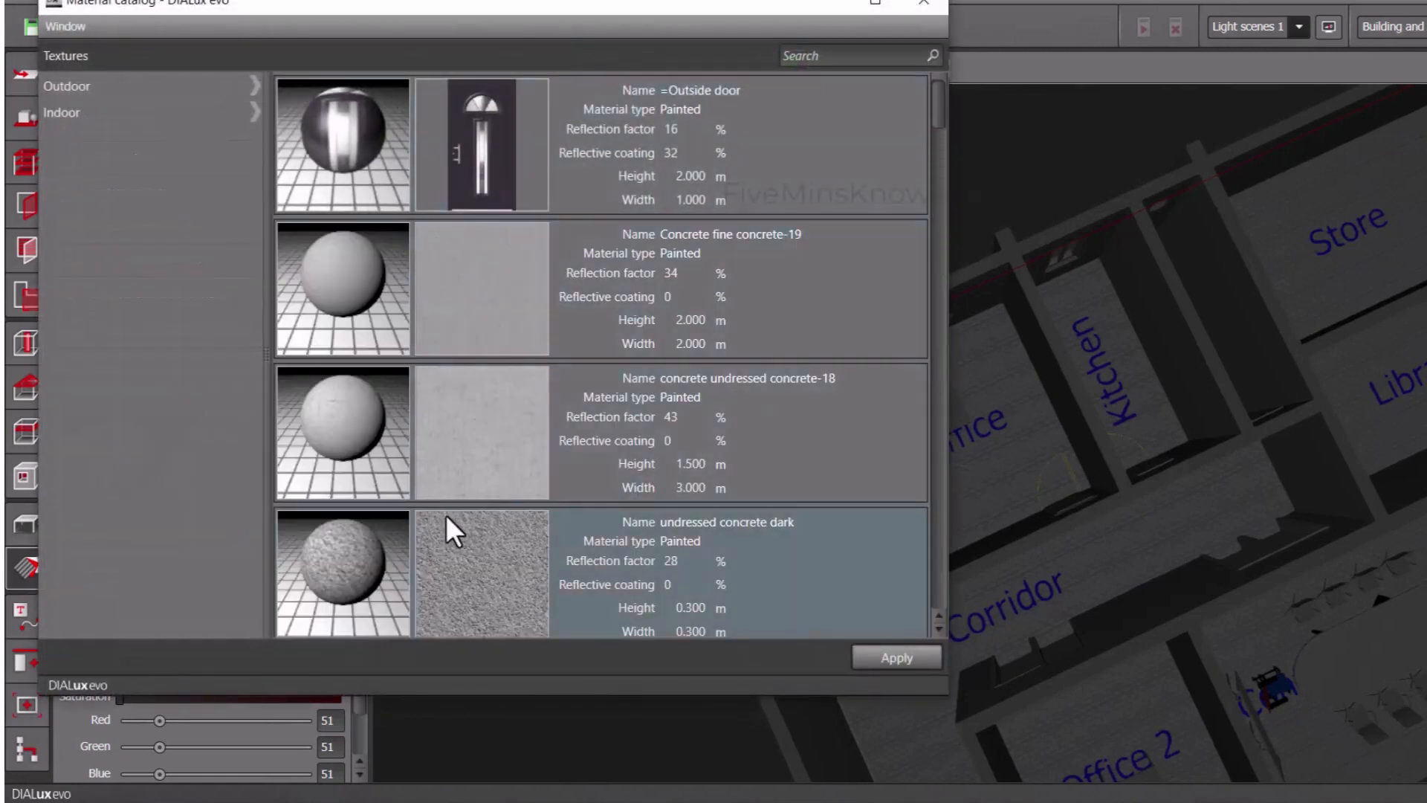
{"action": "left_click", "coordinate": [390, 574]}
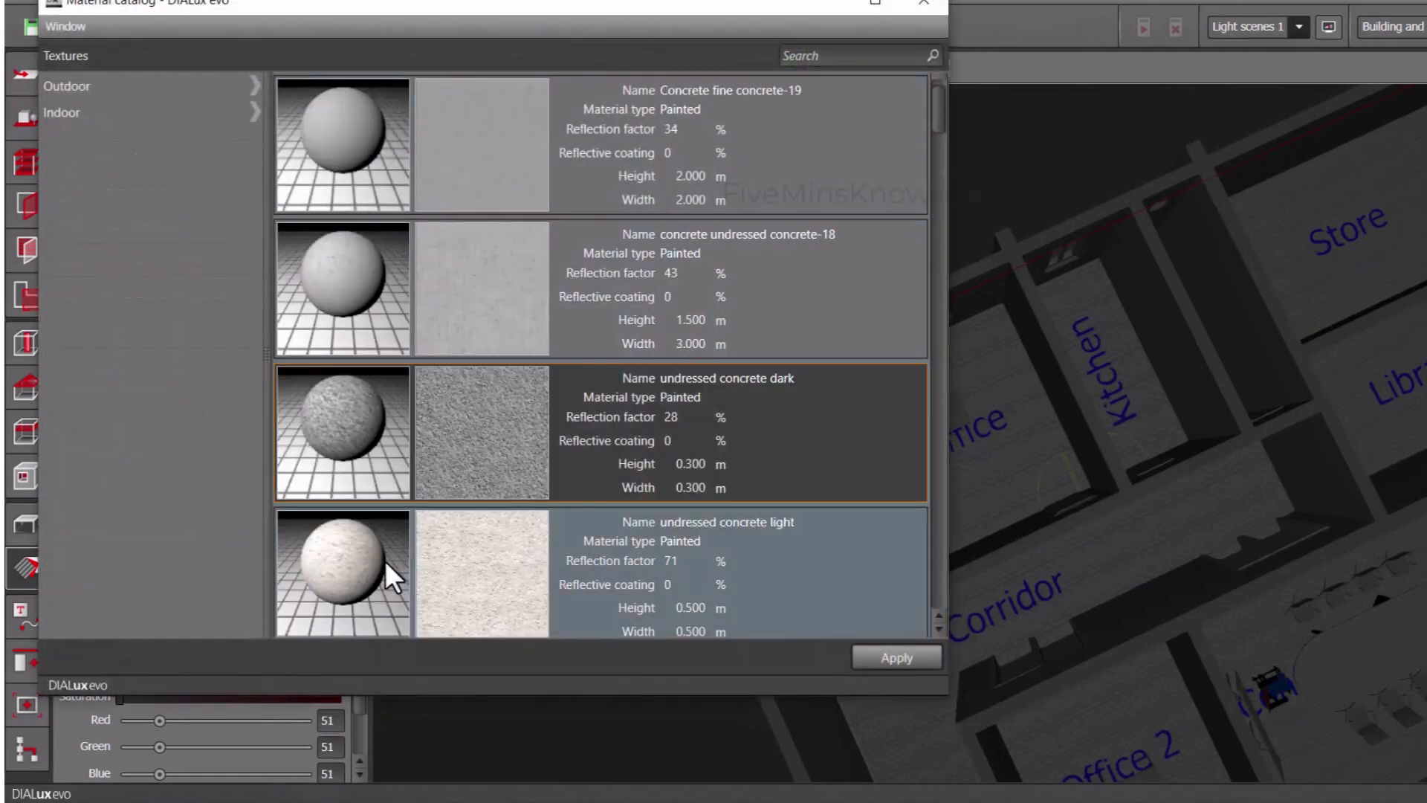
{"action": "left_click", "coordinate": [895, 658]}
{"action": "left_click", "coordinate": [924, 9]}
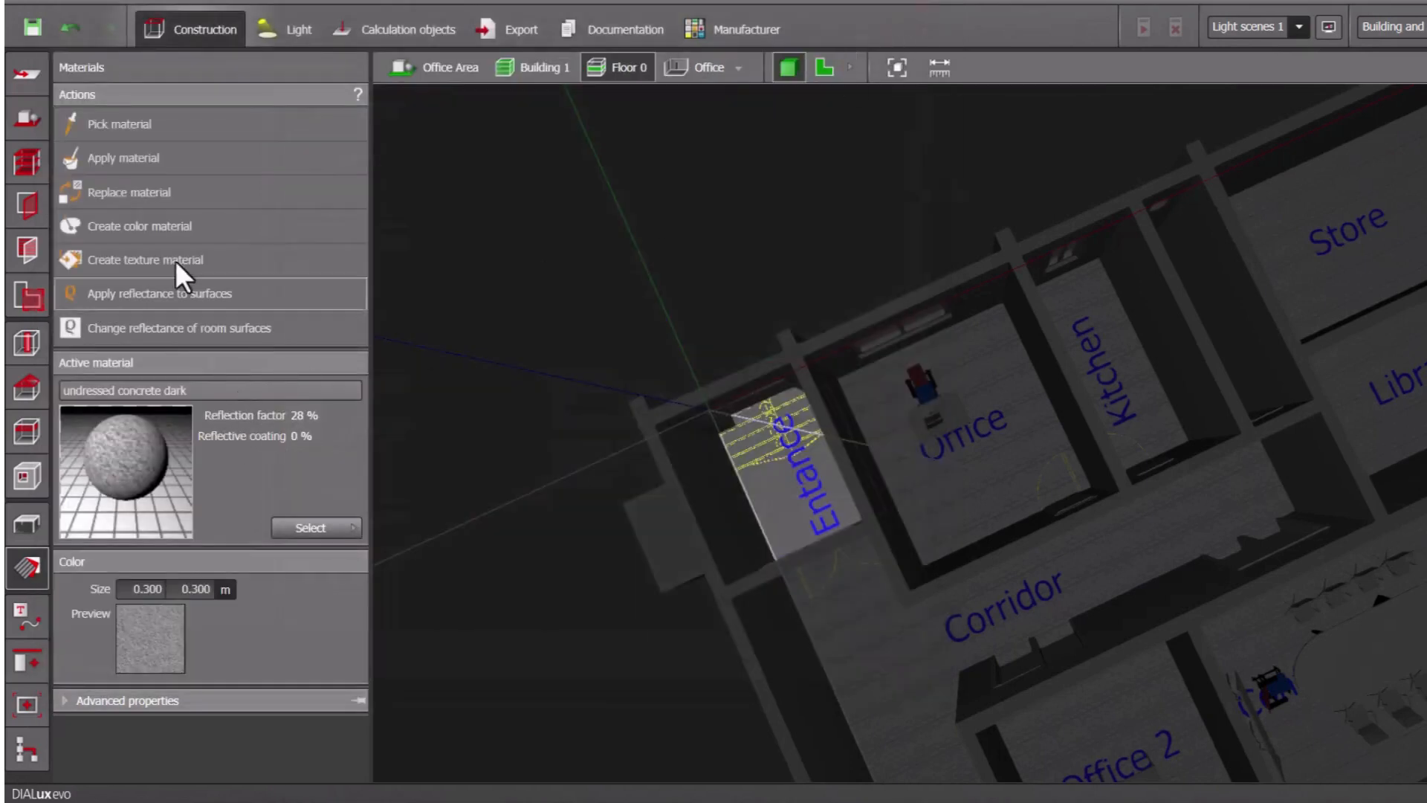
Apply the undressed concrete dark material to the Entrance floor.
{"action": "left_click", "coordinate": [149, 159]}
{"action": "left_click", "coordinate": [793, 471]}
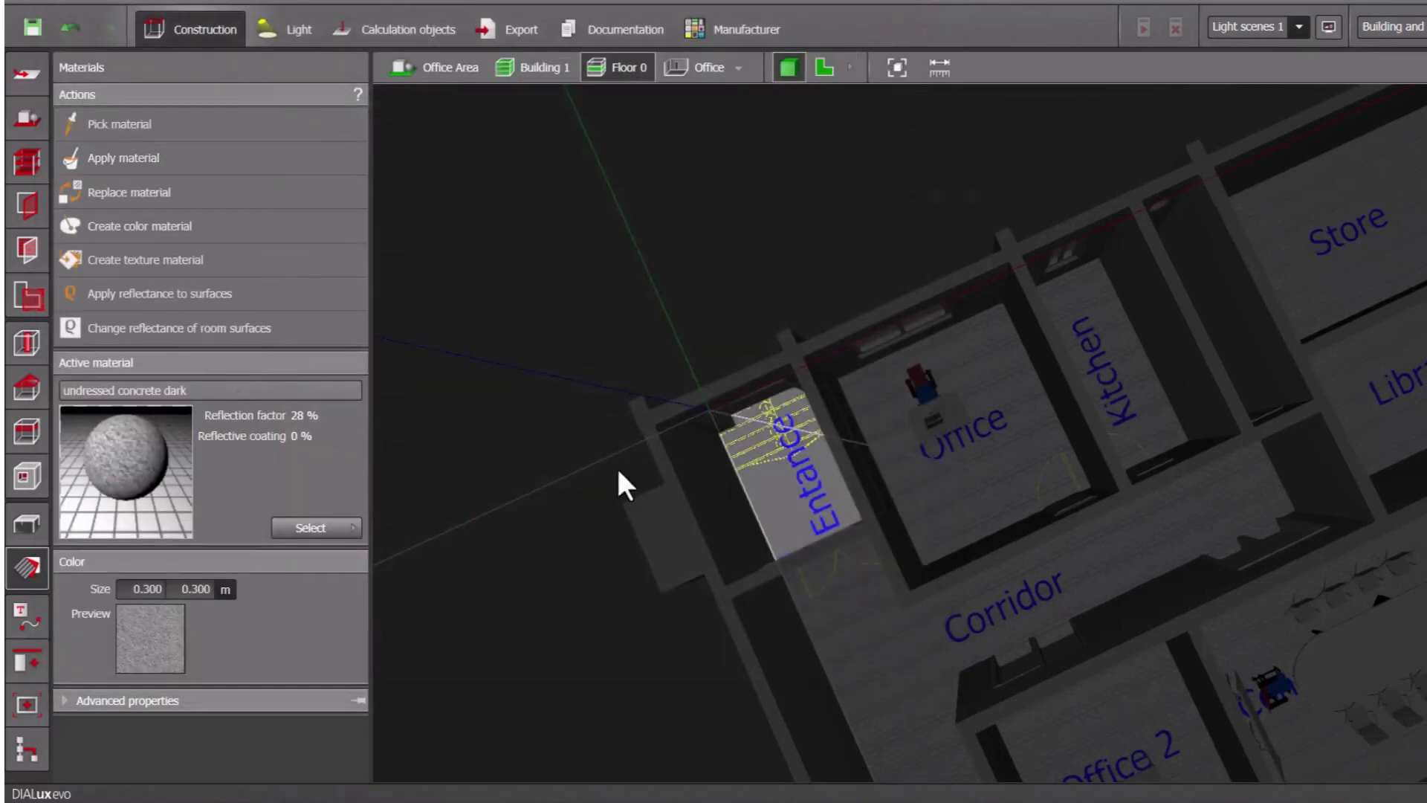
{"action": "scroll", "coordinate": [616, 466], "scroll_direction": "down", "scroll_amount": 5}
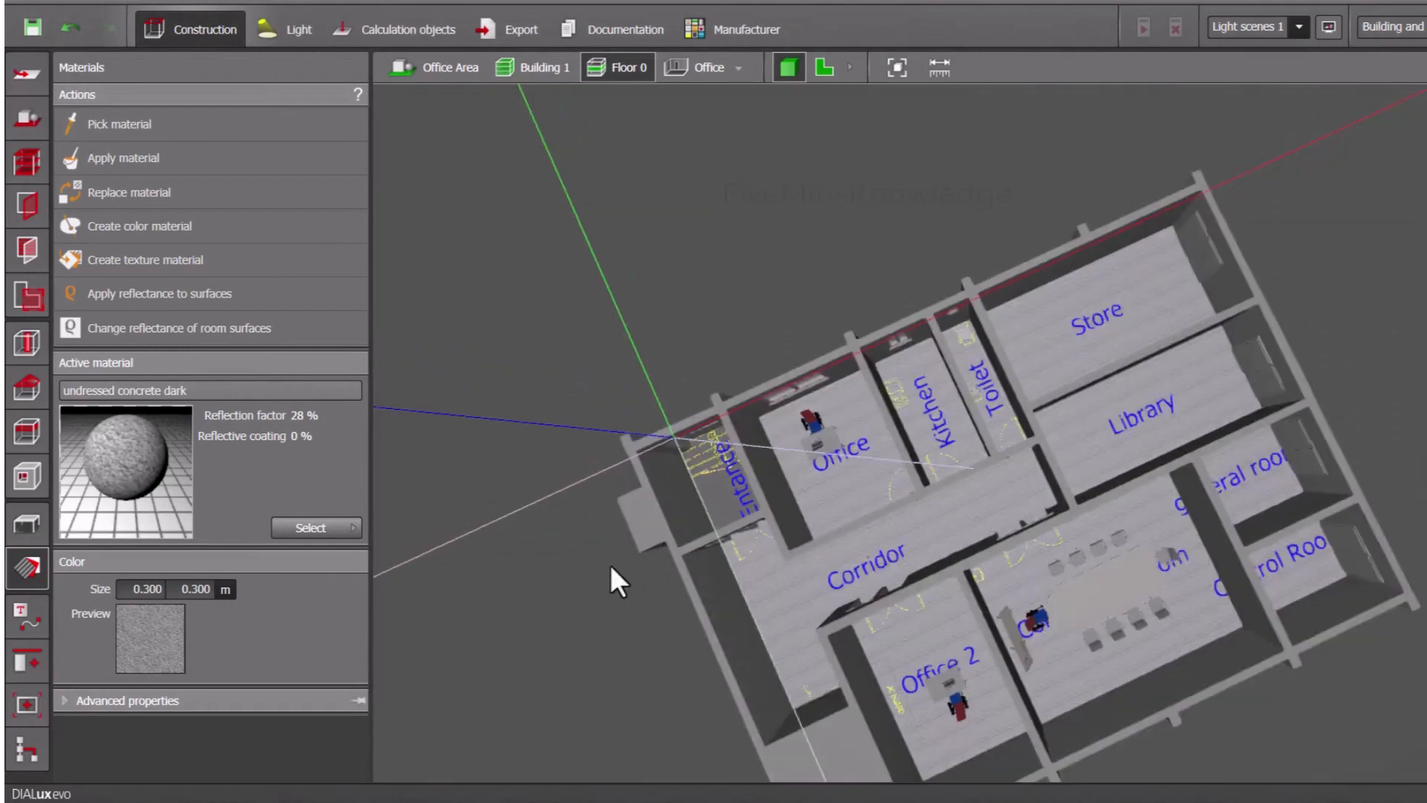
Open the color catalog and show only the 9xxx Black/White colors.
{"action": "left_click_drag", "start_coordinate": [611, 568], "coordinate": [511, 451]}
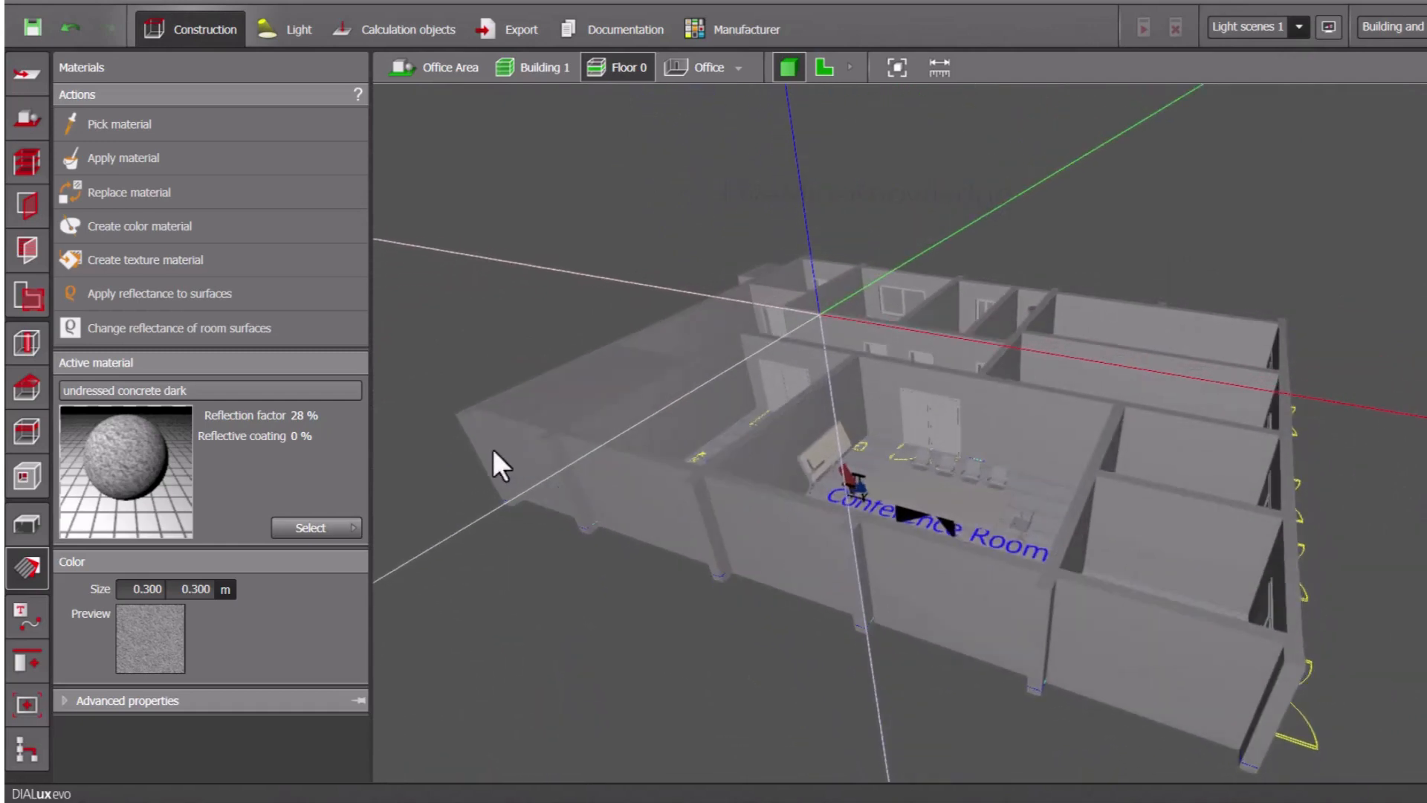
{"action": "left_click", "coordinate": [326, 528]}
{"action": "double_click", "coordinate": [453, 632]}
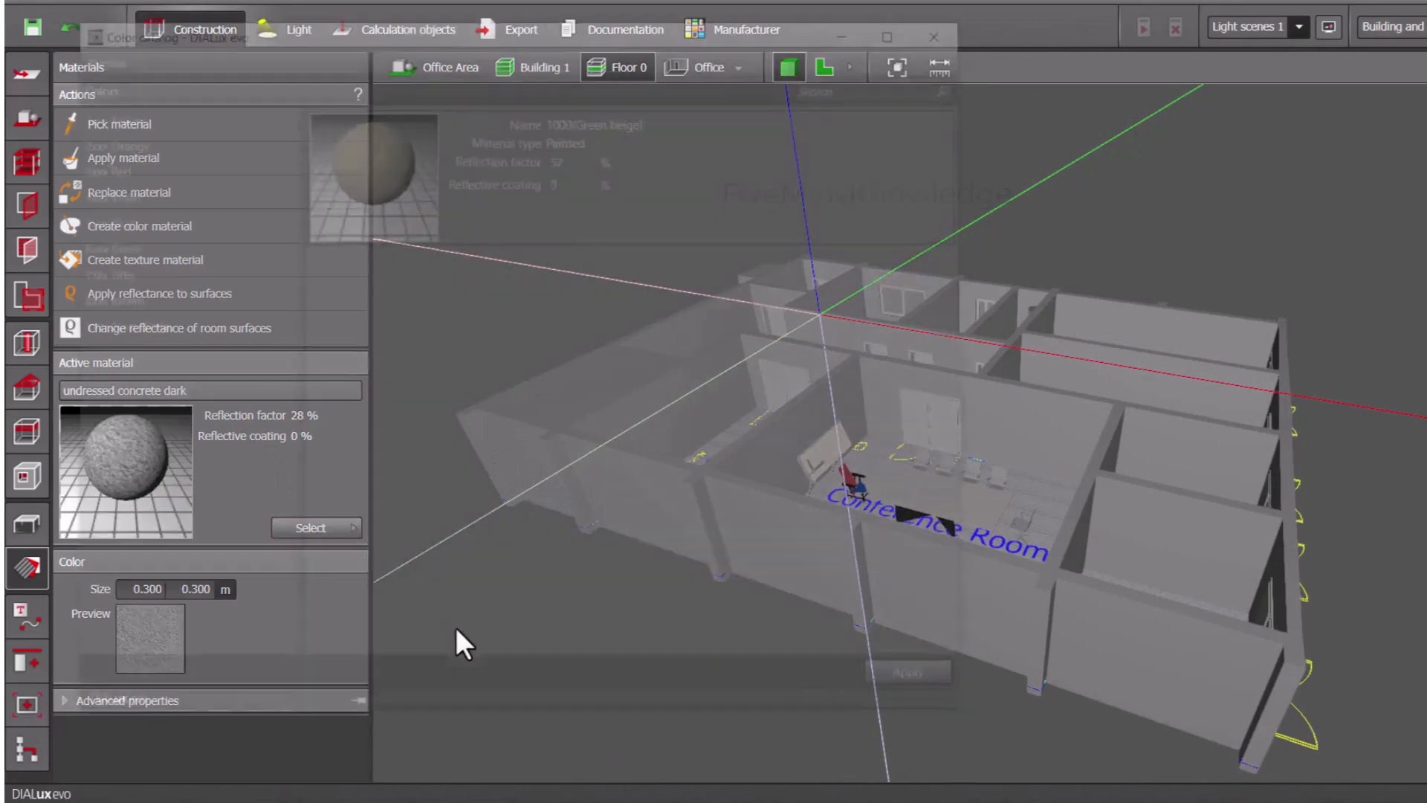
{"action": "scroll", "coordinate": [438, 542], "scroll_direction": "down", "scroll_amount": 9}
{"action": "scroll", "coordinate": [453, 511], "scroll_direction": "down", "scroll_amount": 10}
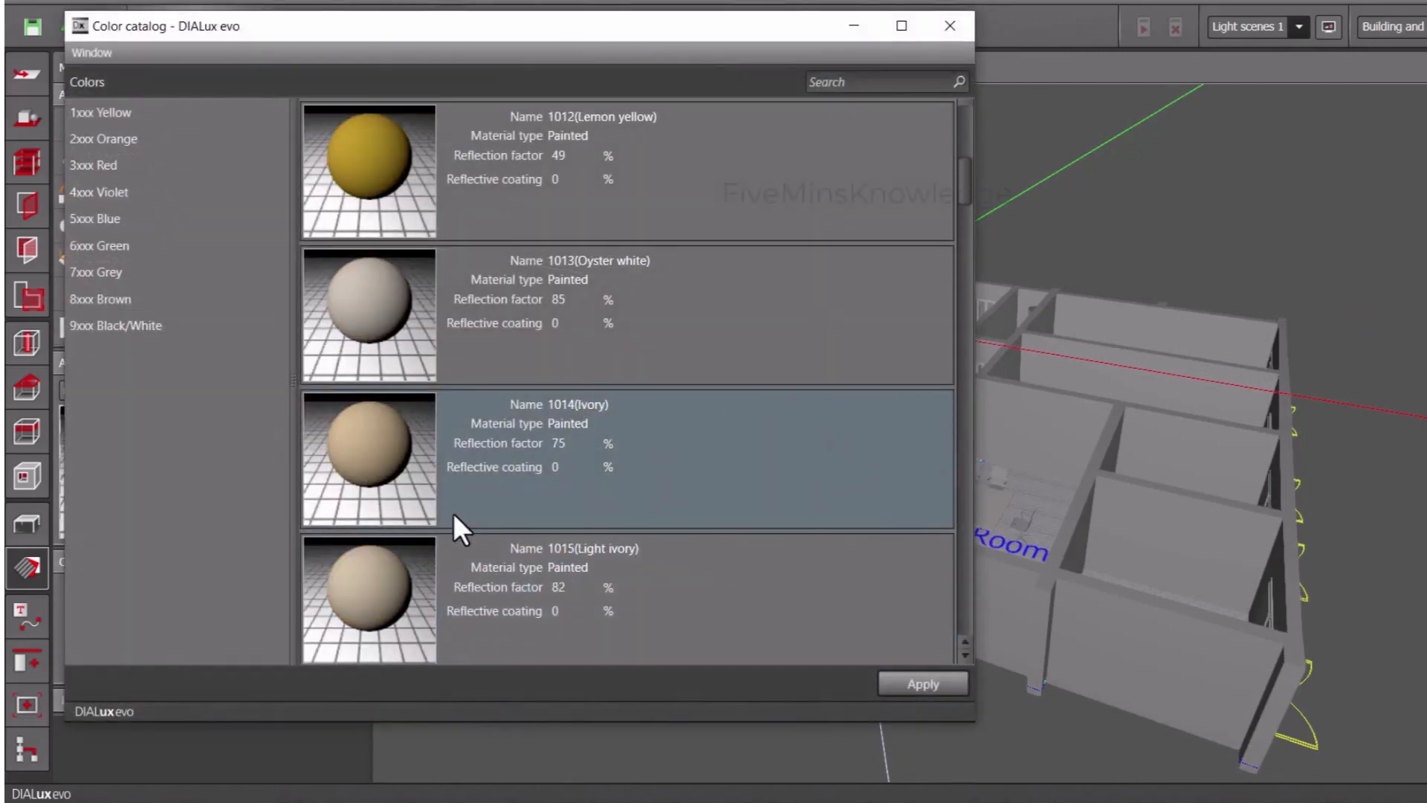
{"action": "scroll", "coordinate": [453, 511], "scroll_direction": "down", "scroll_amount": 20}
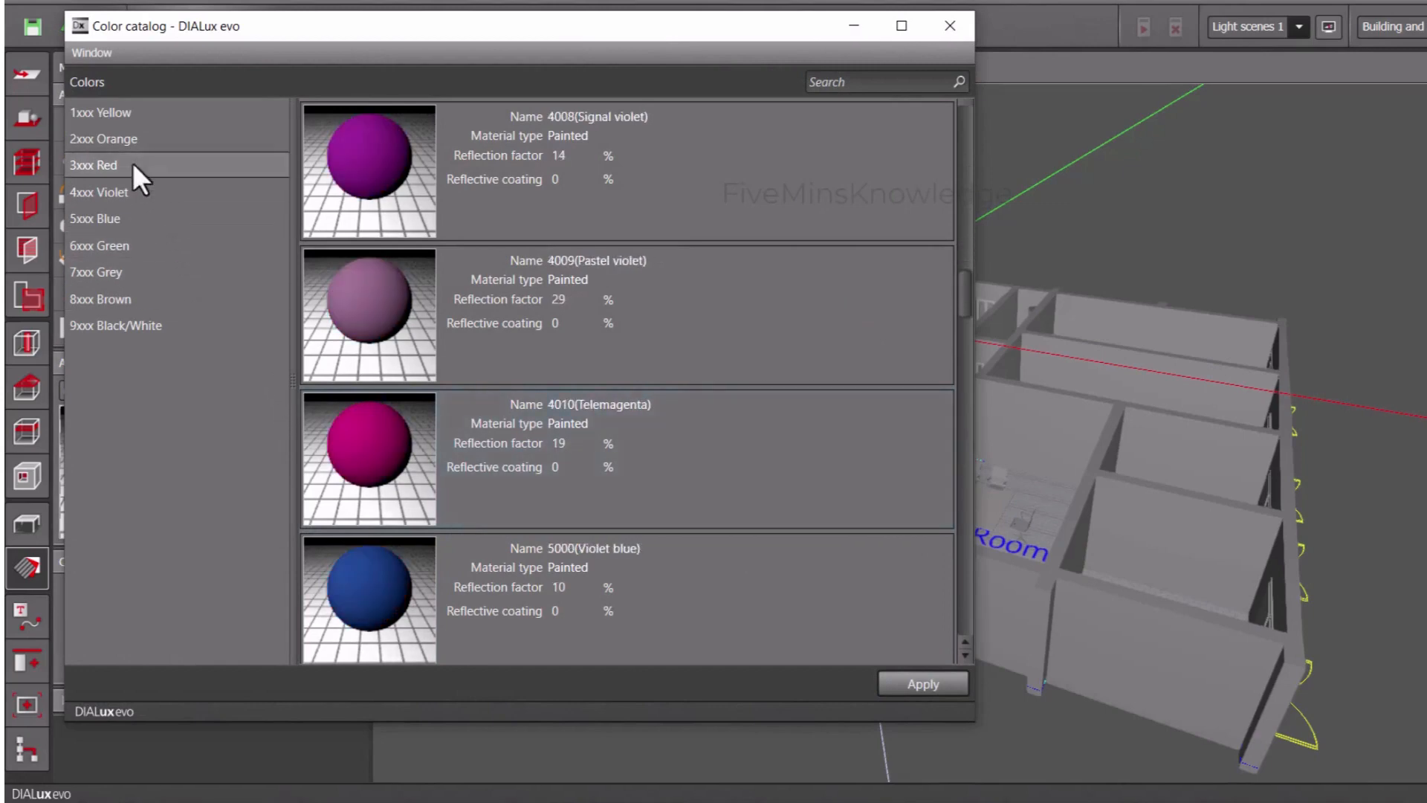
{"action": "left_click", "coordinate": [154, 327]}
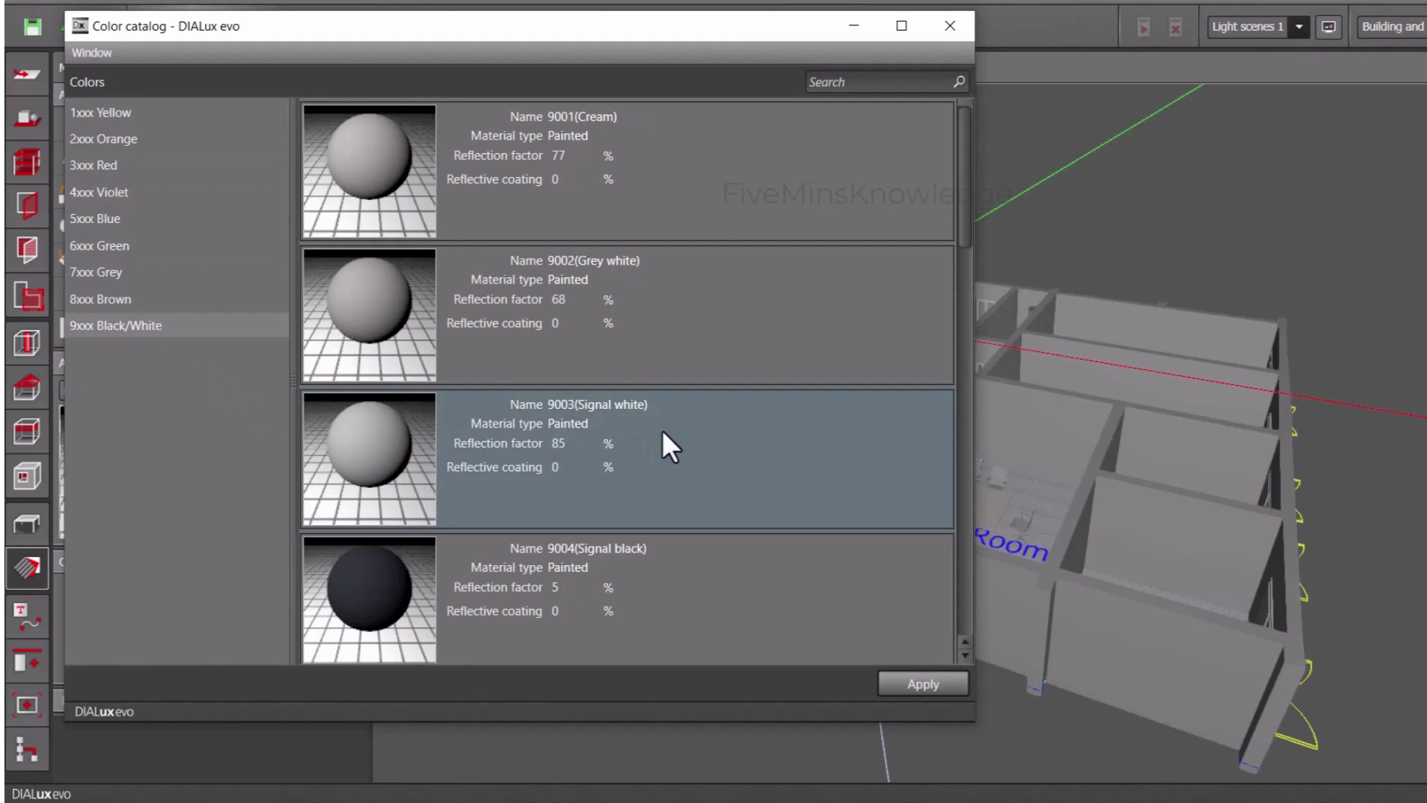
Load 9010 (Pure white) from the color catalog as the active material and close the catalog.
{"action": "scroll", "coordinate": [662, 432], "scroll_direction": "down", "scroll_amount": 3}
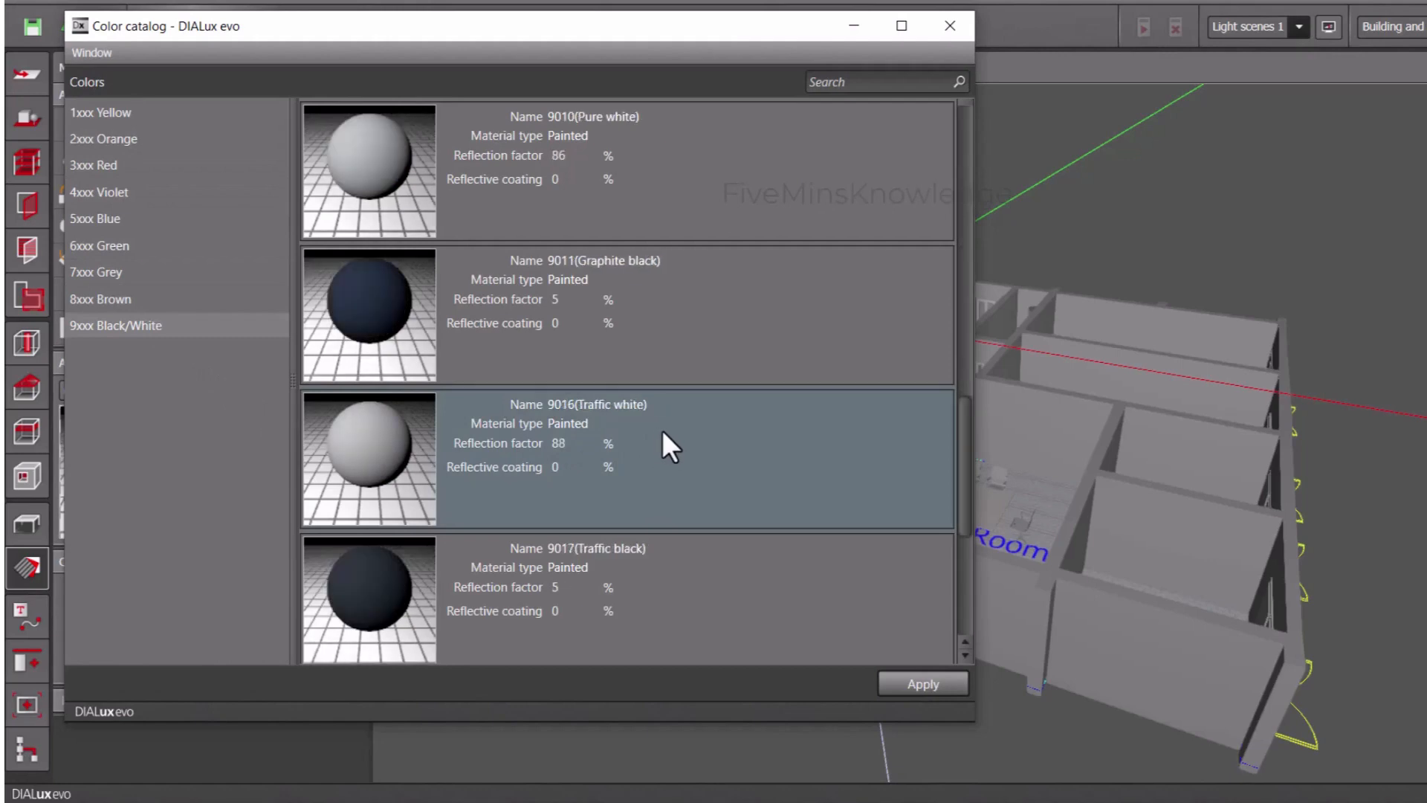
{"action": "scroll", "coordinate": [662, 429], "scroll_direction": "down", "scroll_amount": 2}
{"action": "scroll", "coordinate": [628, 353], "scroll_direction": "up", "scroll_amount": 3}
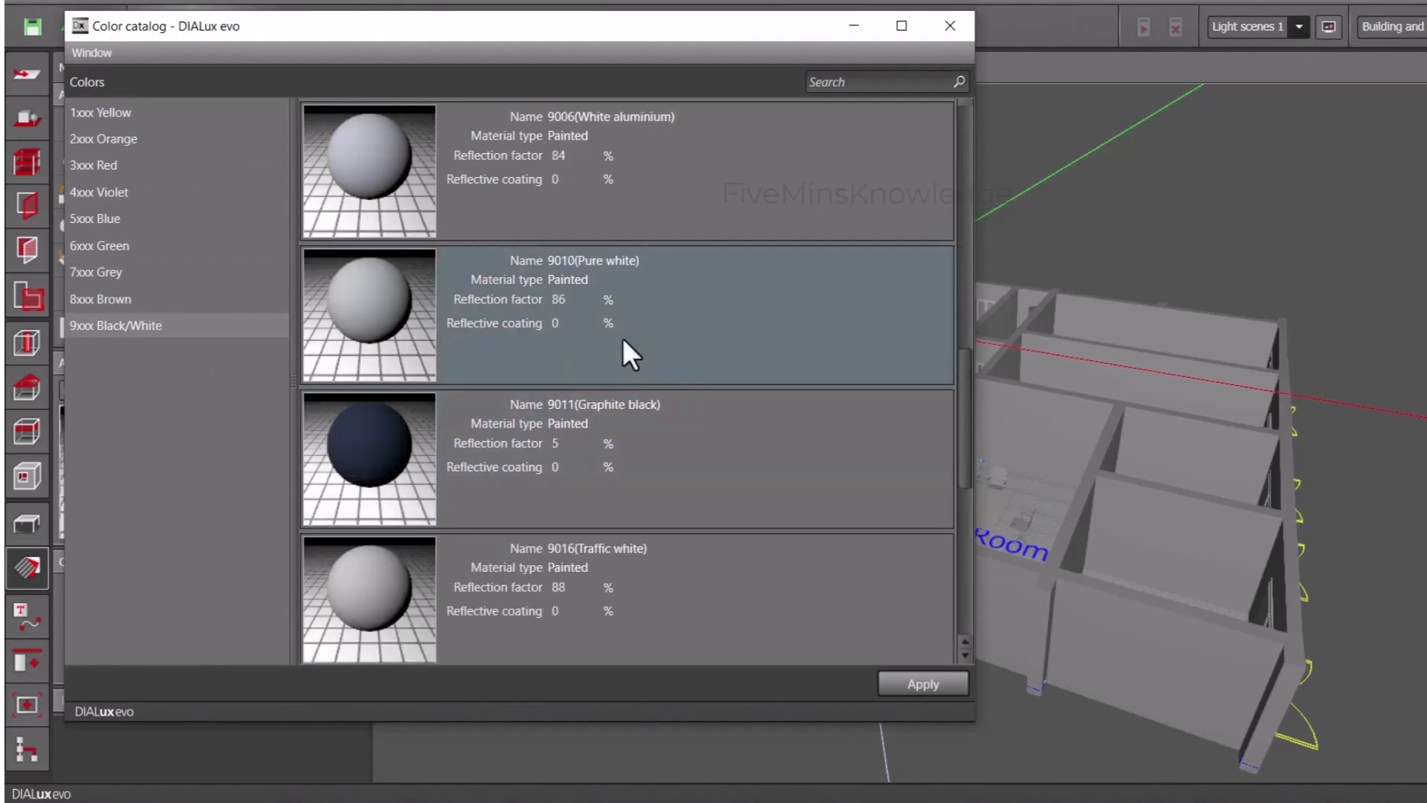
{"action": "left_click", "coordinate": [400, 293]}
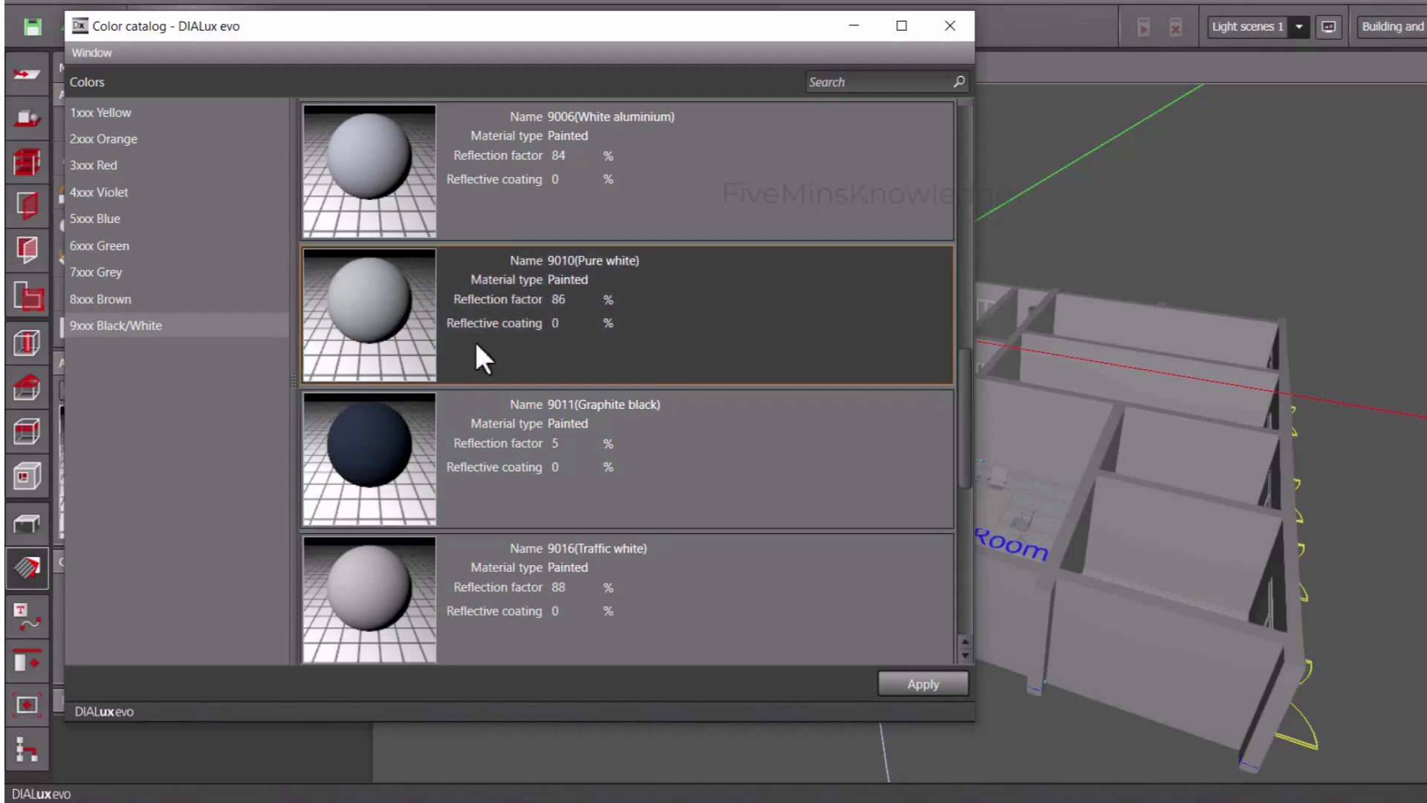
{"action": "left_click", "coordinate": [928, 681]}
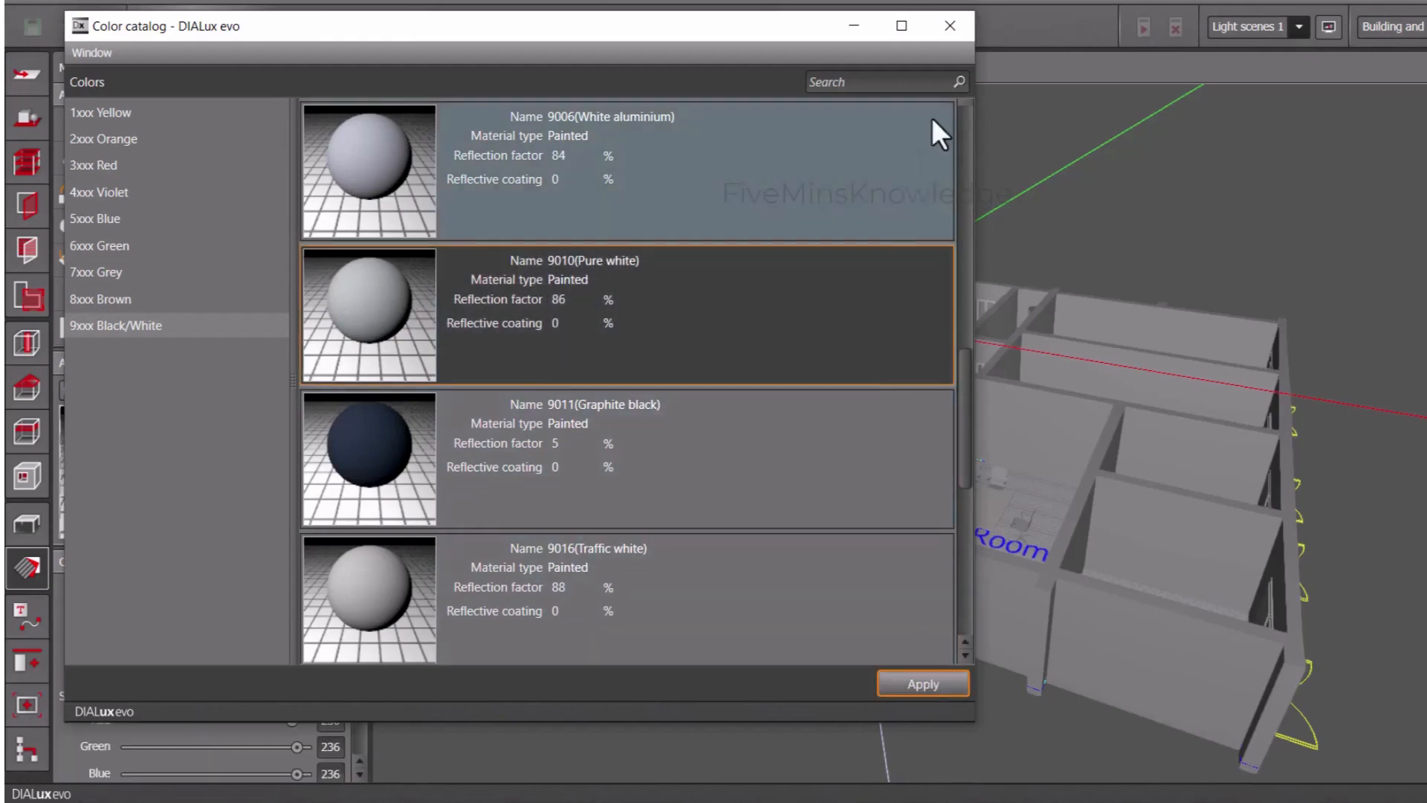
{"action": "left_click", "coordinate": [948, 28]}
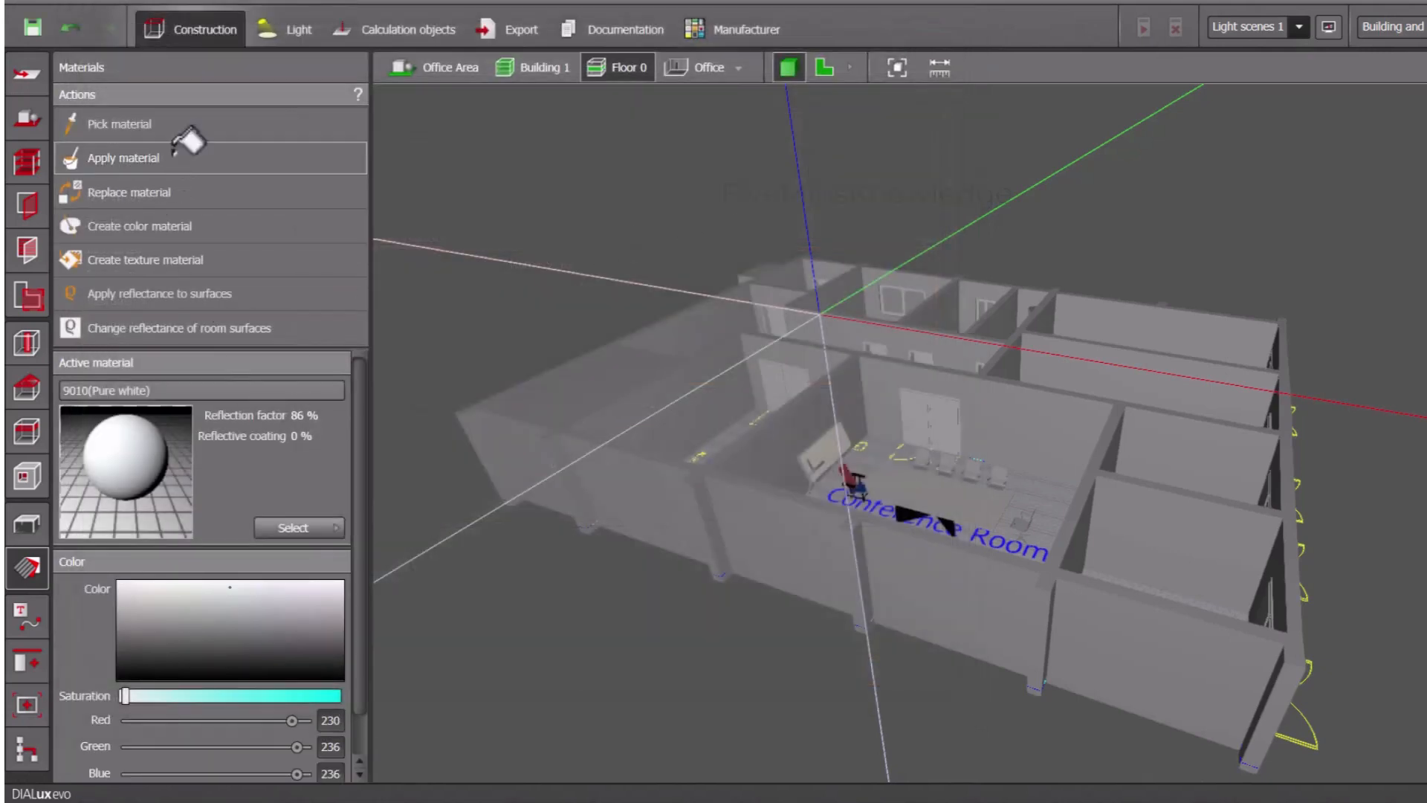
Apply 9010 (Pure white) to the corridor-side and side walls of Office 2 and the Conference Room.
{"action": "left_click", "coordinate": [685, 405]}
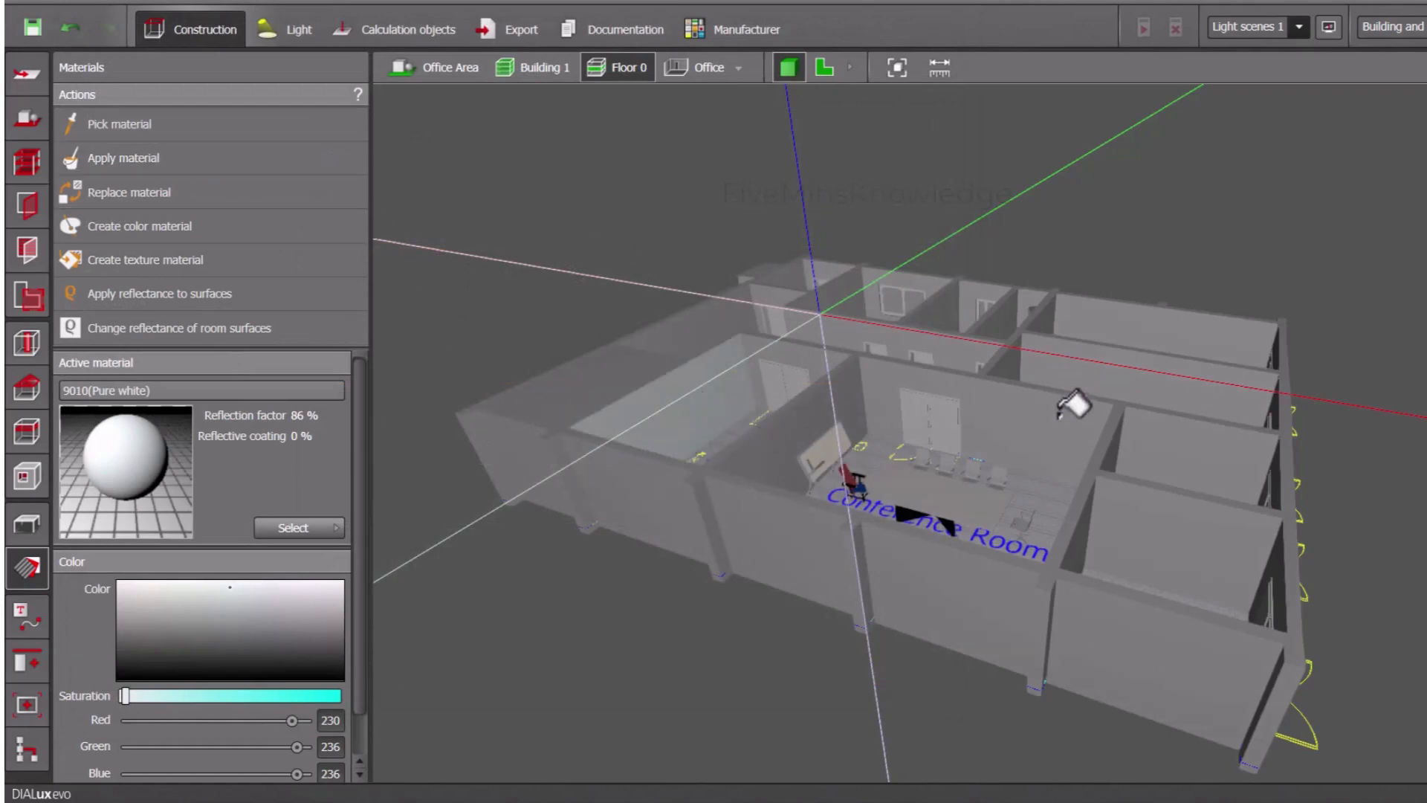
{"action": "left_click", "coordinate": [1038, 424]}
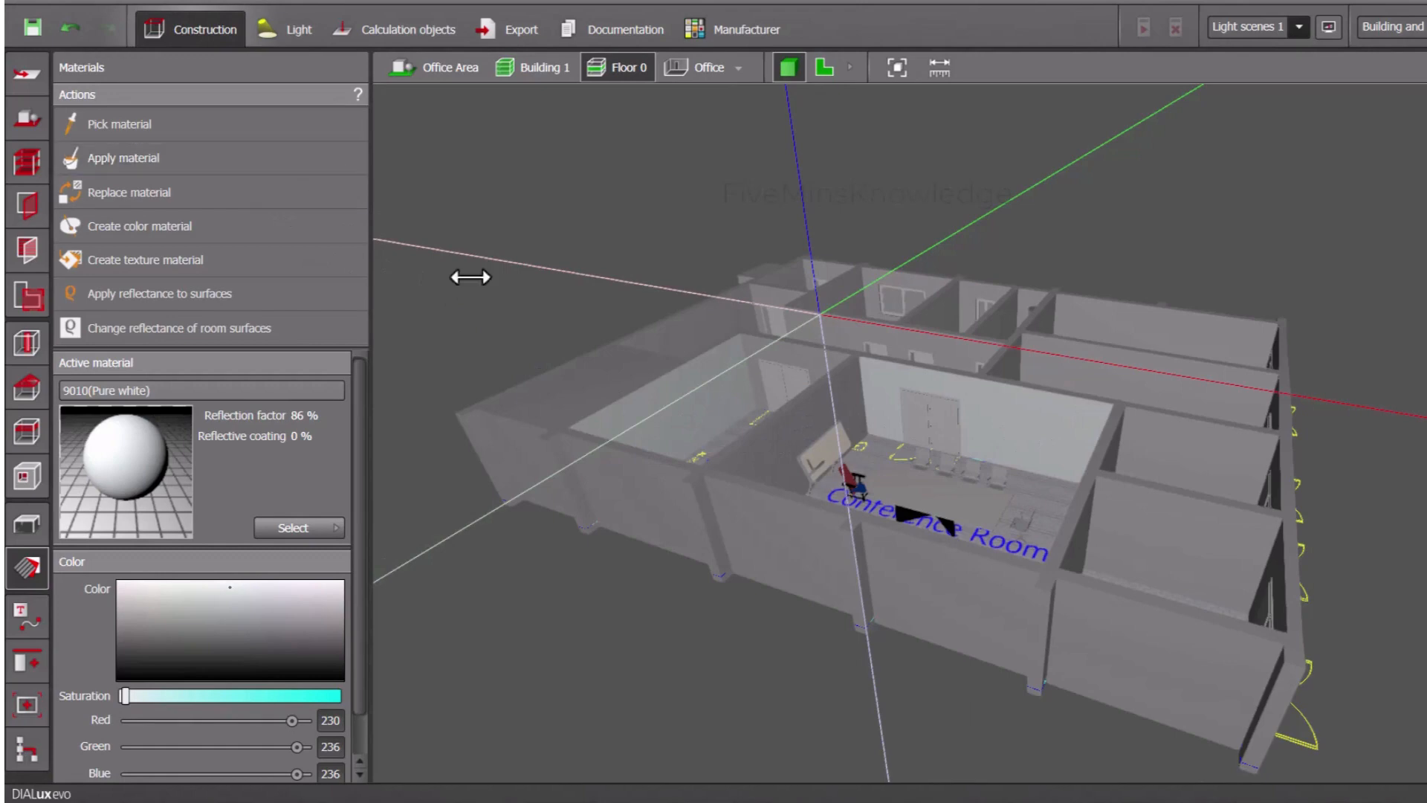
{"action": "left_click", "coordinate": [761, 459]}
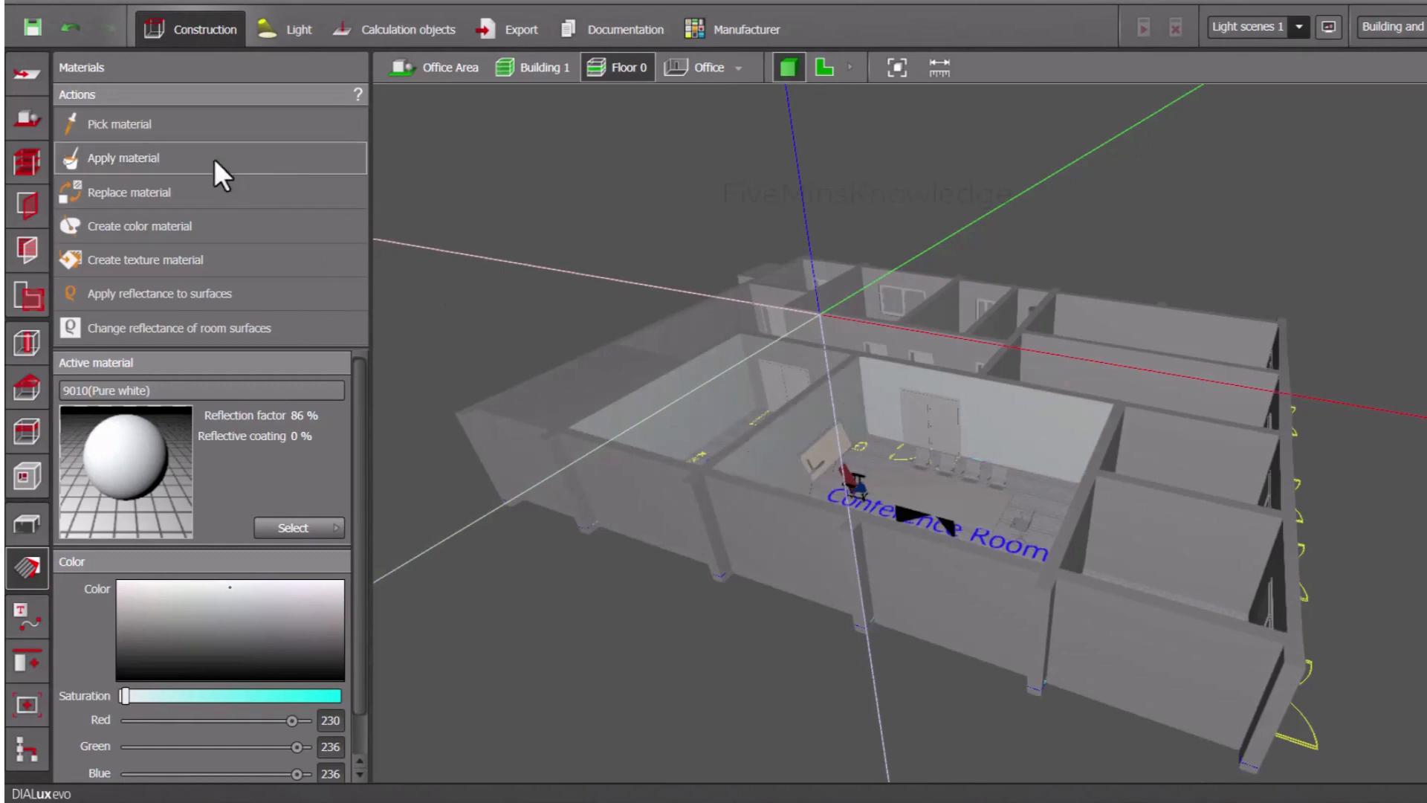
{"action": "left_click", "coordinate": [801, 345]}
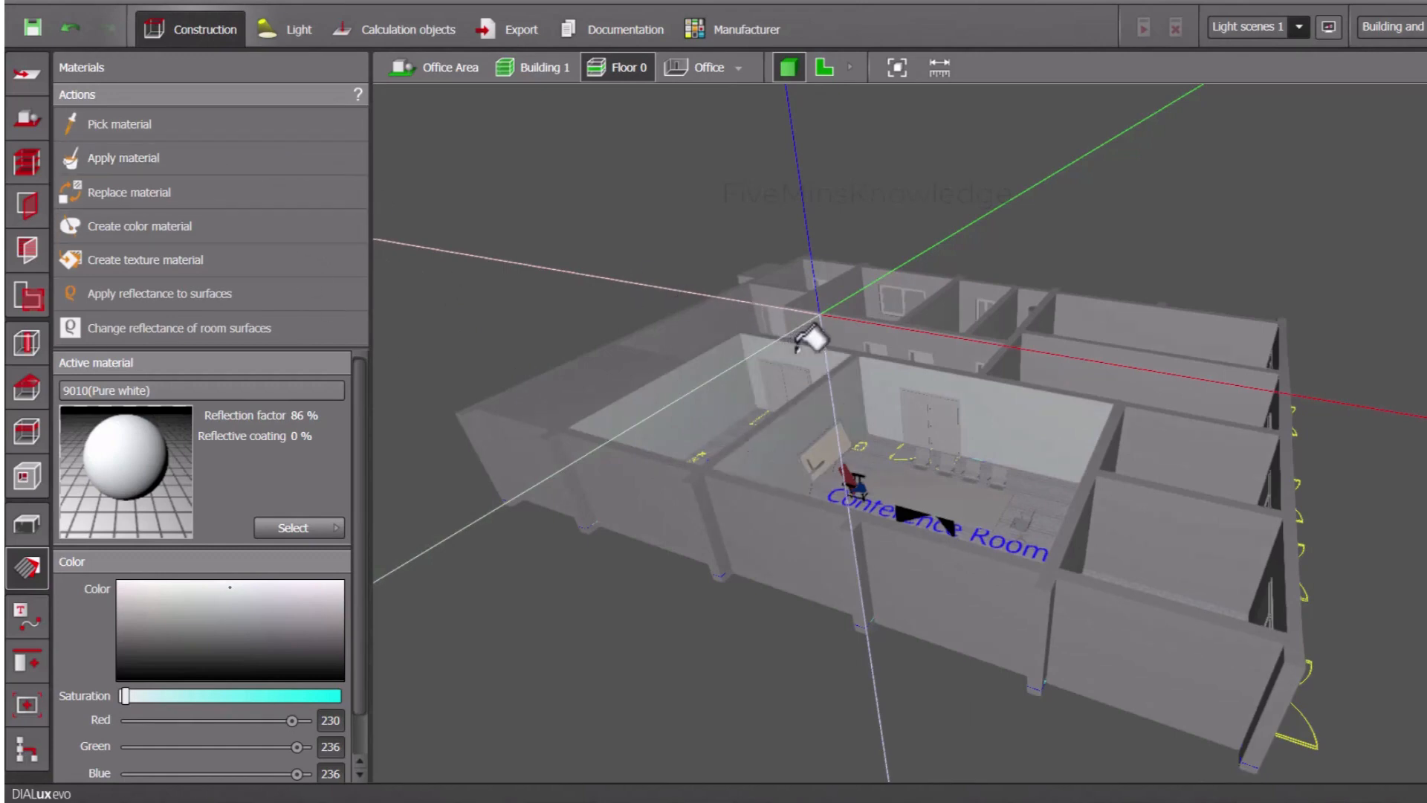
Apply 9010 (Pure white) to the long inner walls of the Conference Room, general room, Control Room, Library and Store.
{"action": "mouse_move", "coordinate": [706, 499]}
{"action": "middle_mouse_down"}
{"action": "mouse_move", "coordinate": [689, 576]}
{"action": "mouse_move", "coordinate": [721, 648]}
{"action": "mouse_move", "coordinate": [795, 590]}
{"action": "mouse_move", "coordinate": [778, 535]}
{"action": "mouse_move", "coordinate": [469, 594]}
{"action": "mouse_move", "coordinate": [462, 615]}
{"action": "middle_mouse_up"}
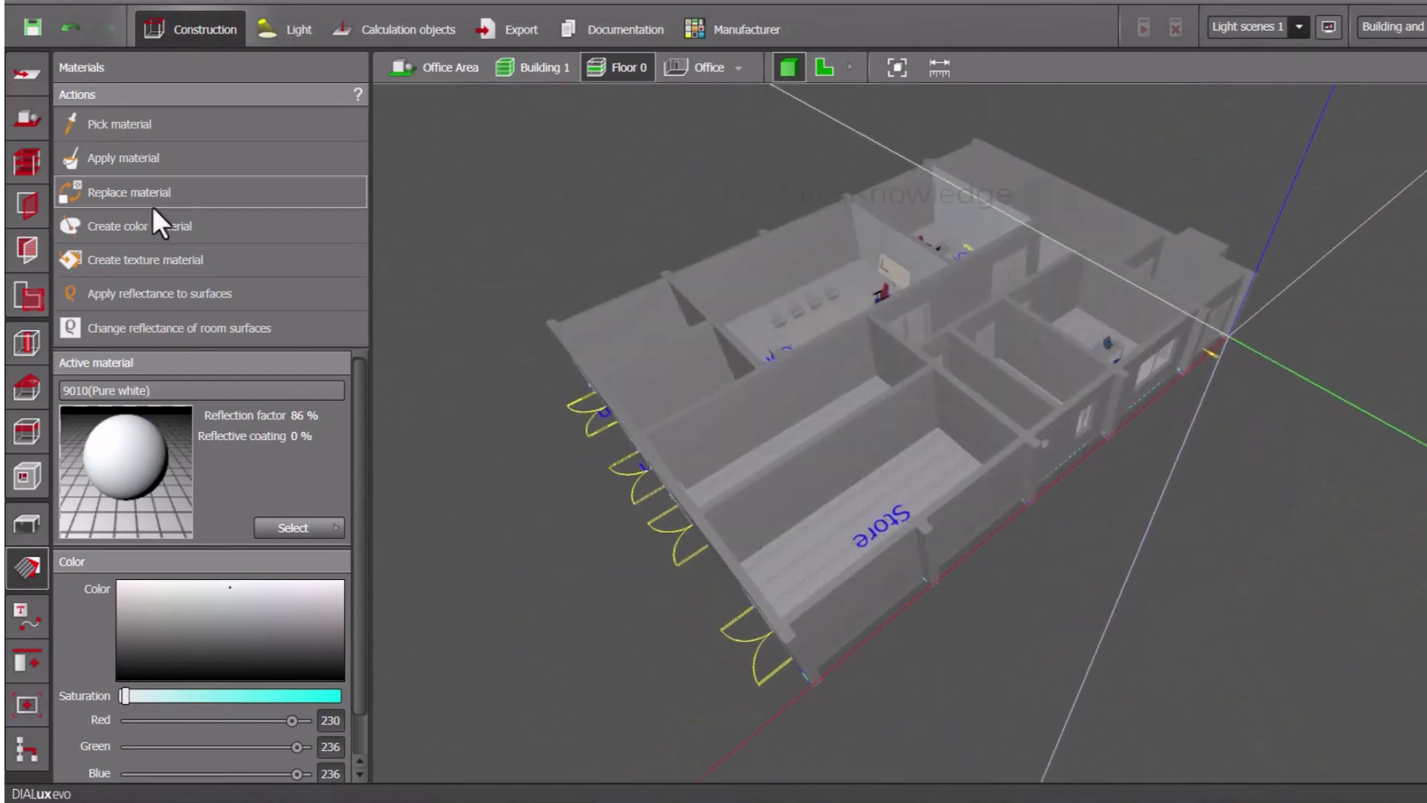
{"action": "middle_click_drag", "start_coordinate": [402, 320], "coordinate": [458, 413]}
{"action": "right_click_drag", "start_coordinate": [457, 413], "coordinate": [449, 410]}
{"action": "left_click", "coordinate": [245, 161]}
{"action": "left_click", "coordinate": [785, 317]}
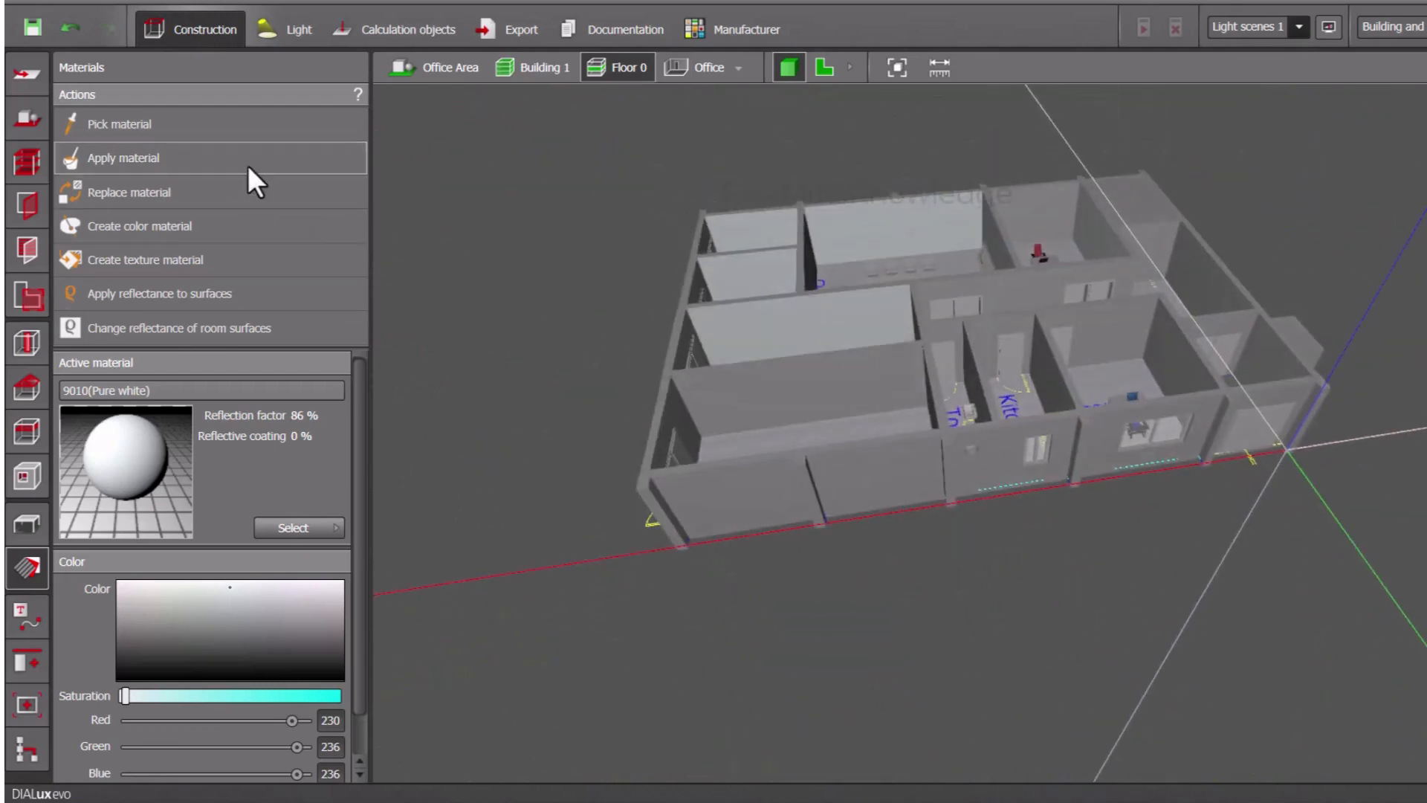
{"action": "left_click", "coordinate": [247, 165]}
{"action": "left_click", "coordinate": [779, 381]}
Apply 9010 (Pure white) to the door walls of the Office, Kitchen and Toilet.
{"action": "left_click", "coordinate": [243, 160]}
{"action": "left_click", "coordinate": [1115, 312]}
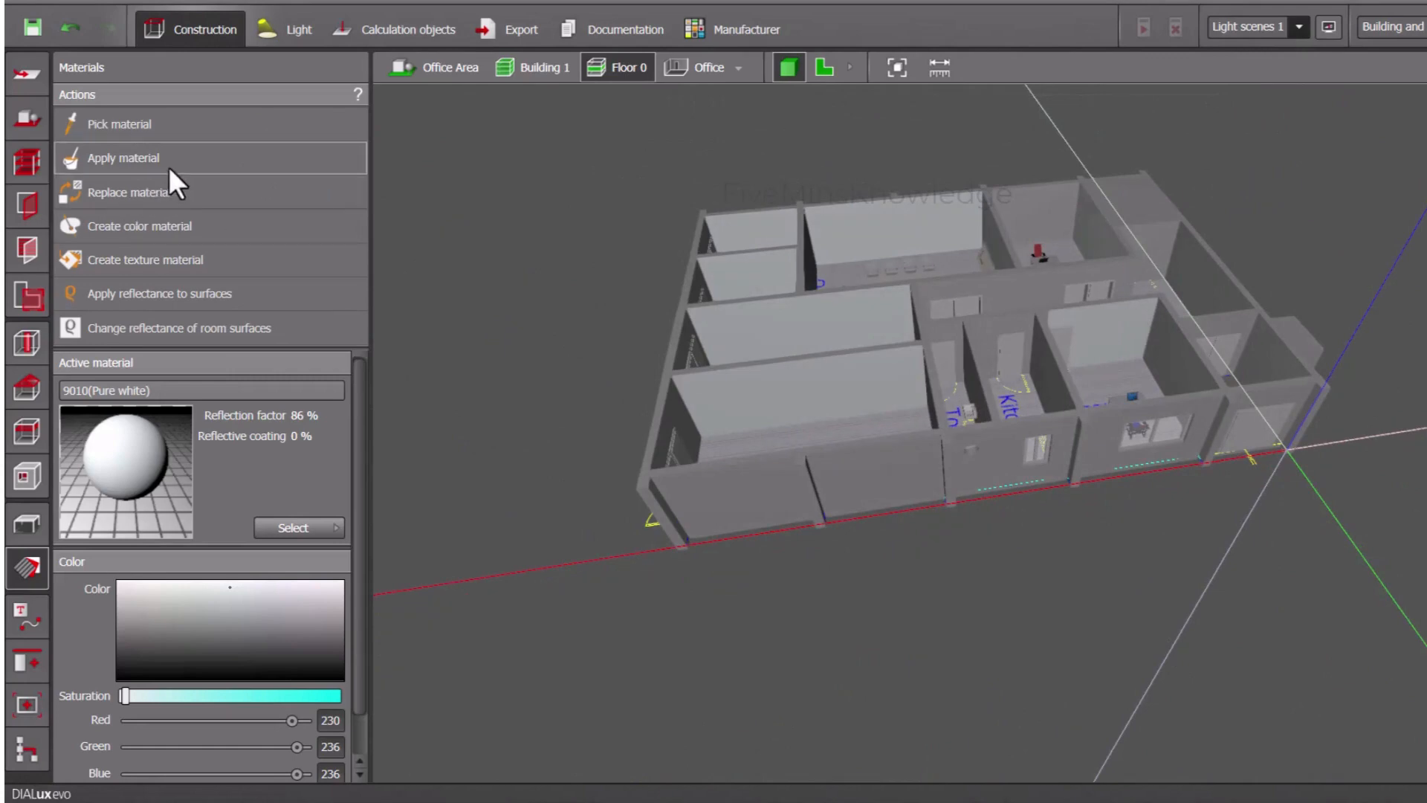
{"action": "scroll", "coordinate": [1024, 354], "scroll_direction": "up", "scroll_amount": 5}
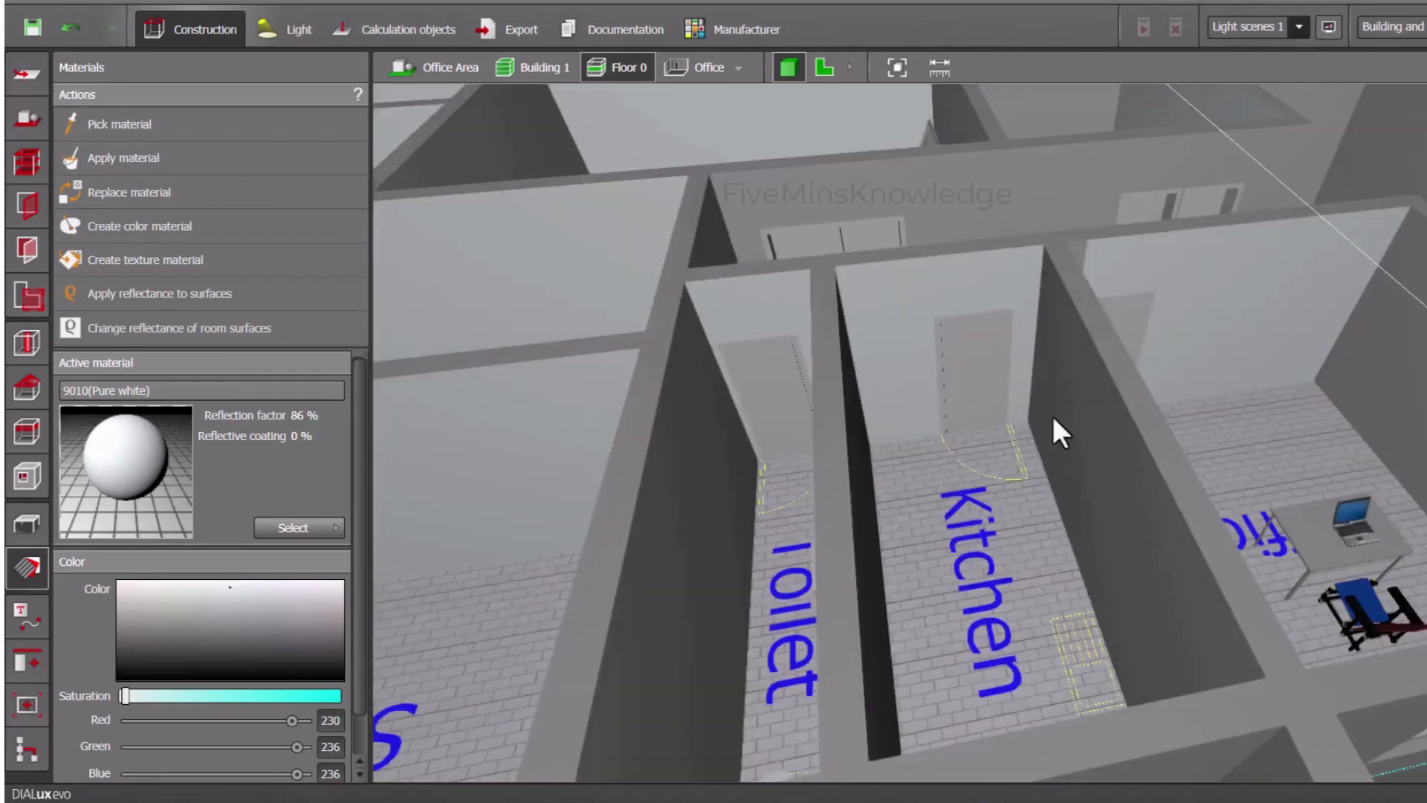
Apply 9010 (Pure white) to the Office wall shared with the Kitchen and to the Office window wall.
{"action": "scroll", "coordinate": [1052, 416], "scroll_direction": "up", "scroll_amount": 5}
{"action": "right_click_drag", "start_coordinate": [967, 412], "coordinate": [851, 426]}
{"action": "middle_click_drag", "start_coordinate": [850, 426], "coordinate": [1024, 413]}
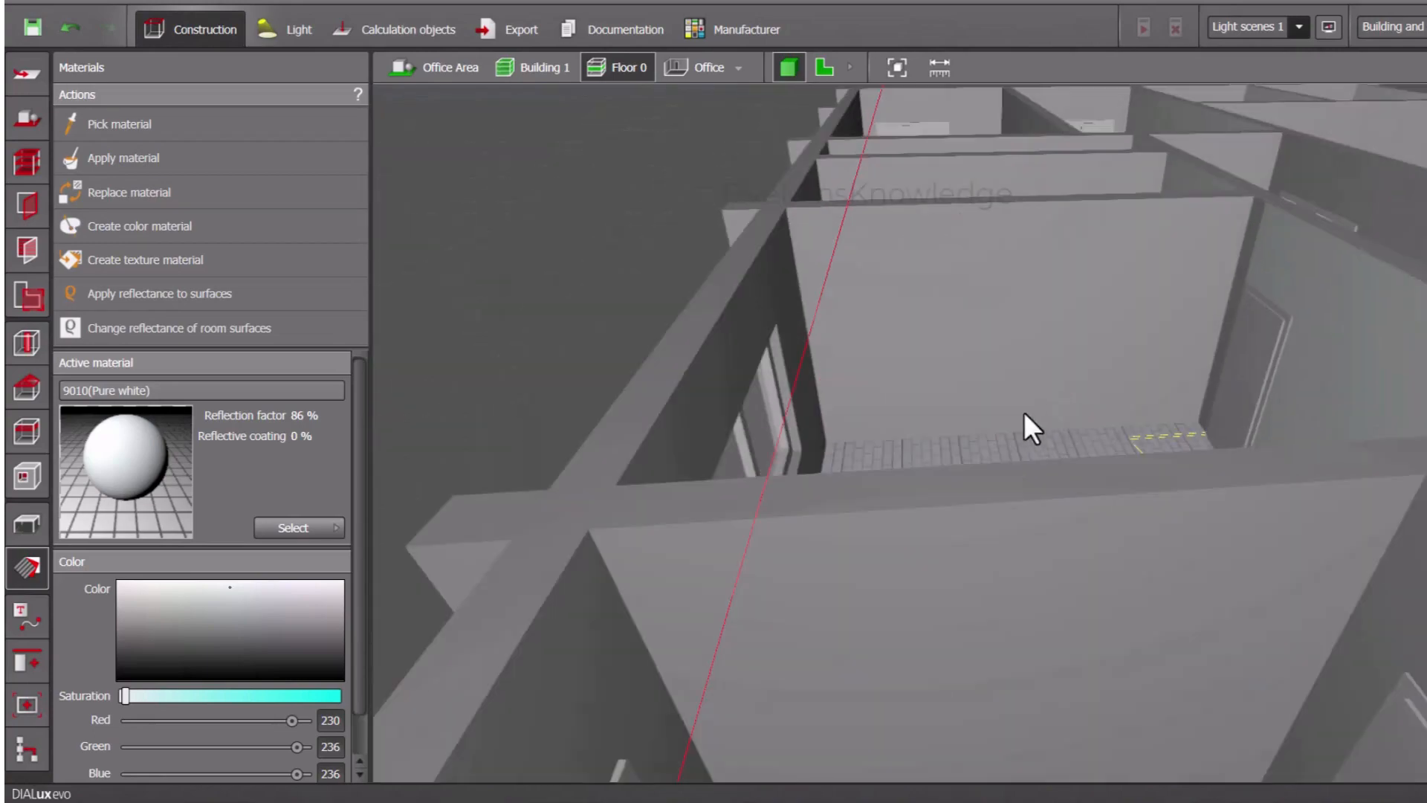
{"action": "left_click", "coordinate": [257, 156]}
{"action": "left_click", "coordinate": [1003, 319]}
{"action": "left_click", "coordinate": [221, 164]}
{"action": "left_click", "coordinate": [758, 336]}
{"action": "scroll", "coordinate": [850, 412], "scroll_direction": "down", "scroll_amount": 5}
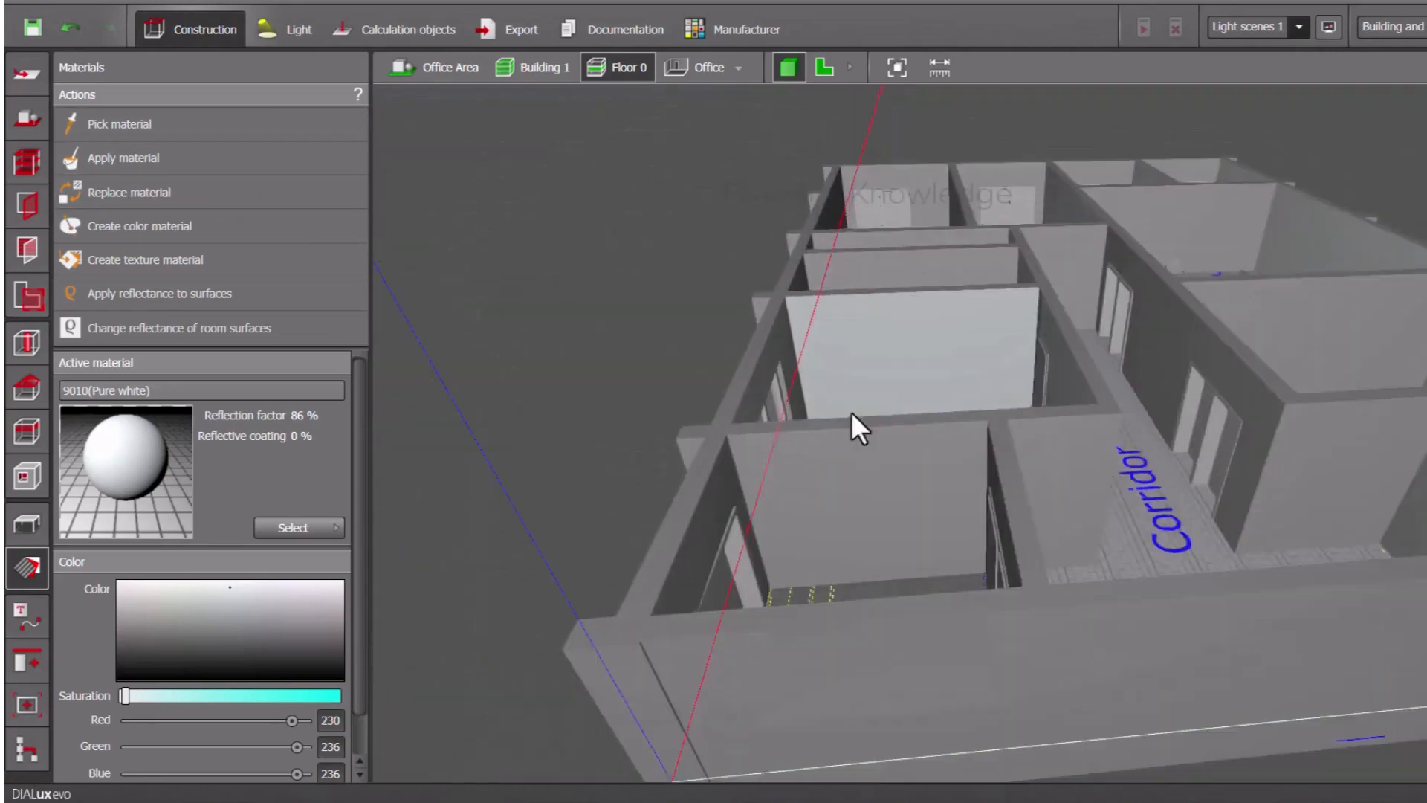
Apply 9010 (Pure white) to the Entrance walls.
{"action": "right_click_drag", "start_coordinate": [895, 461], "coordinate": [773, 592]}
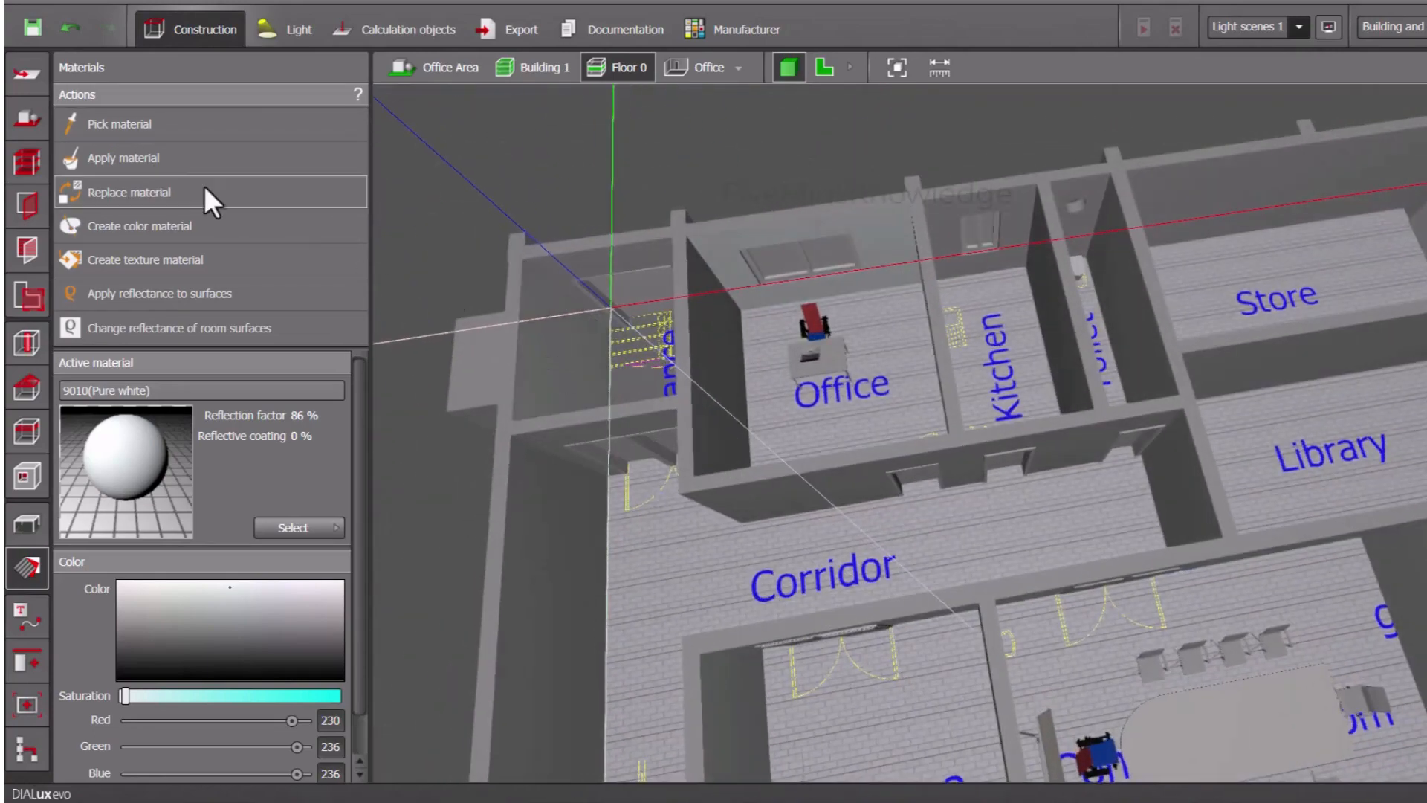
{"action": "right_click_drag", "start_coordinate": [588, 243], "coordinate": [827, 389]}
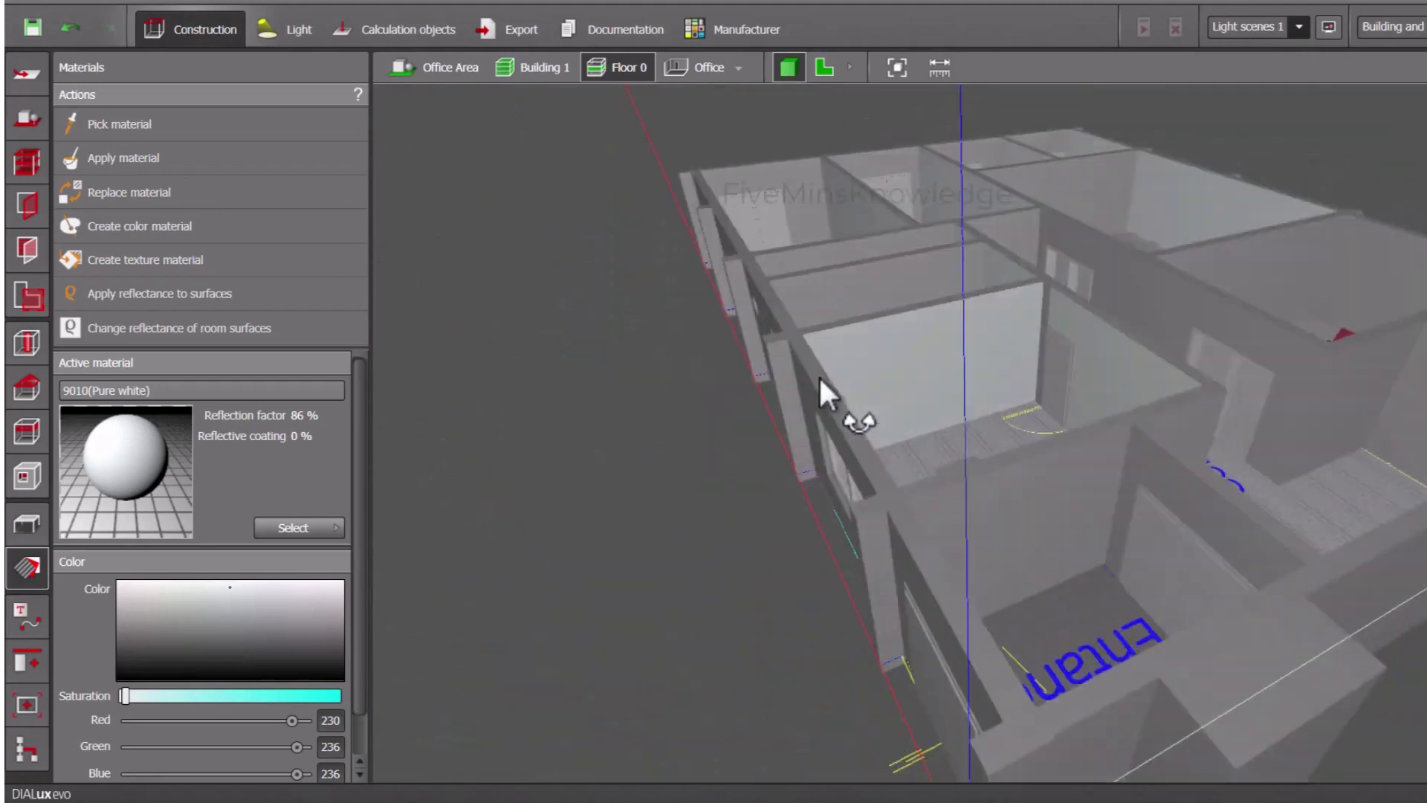
{"action": "left_click", "coordinate": [1035, 505]}
{"action": "right_click_drag", "start_coordinate": [1162, 506], "coordinate": [1219, 653]}
{"action": "left_click", "coordinate": [1115, 244]}
Apply 9010 (Pure white) to the Toilet wall shared with the Store and the Kitchen wall shared with the Toilet.
{"action": "right_click_drag", "start_coordinate": [959, 221], "coordinate": [347, 286]}
{"action": "left_click", "coordinate": [103, 158]}
{"action": "left_click", "coordinate": [803, 266]}
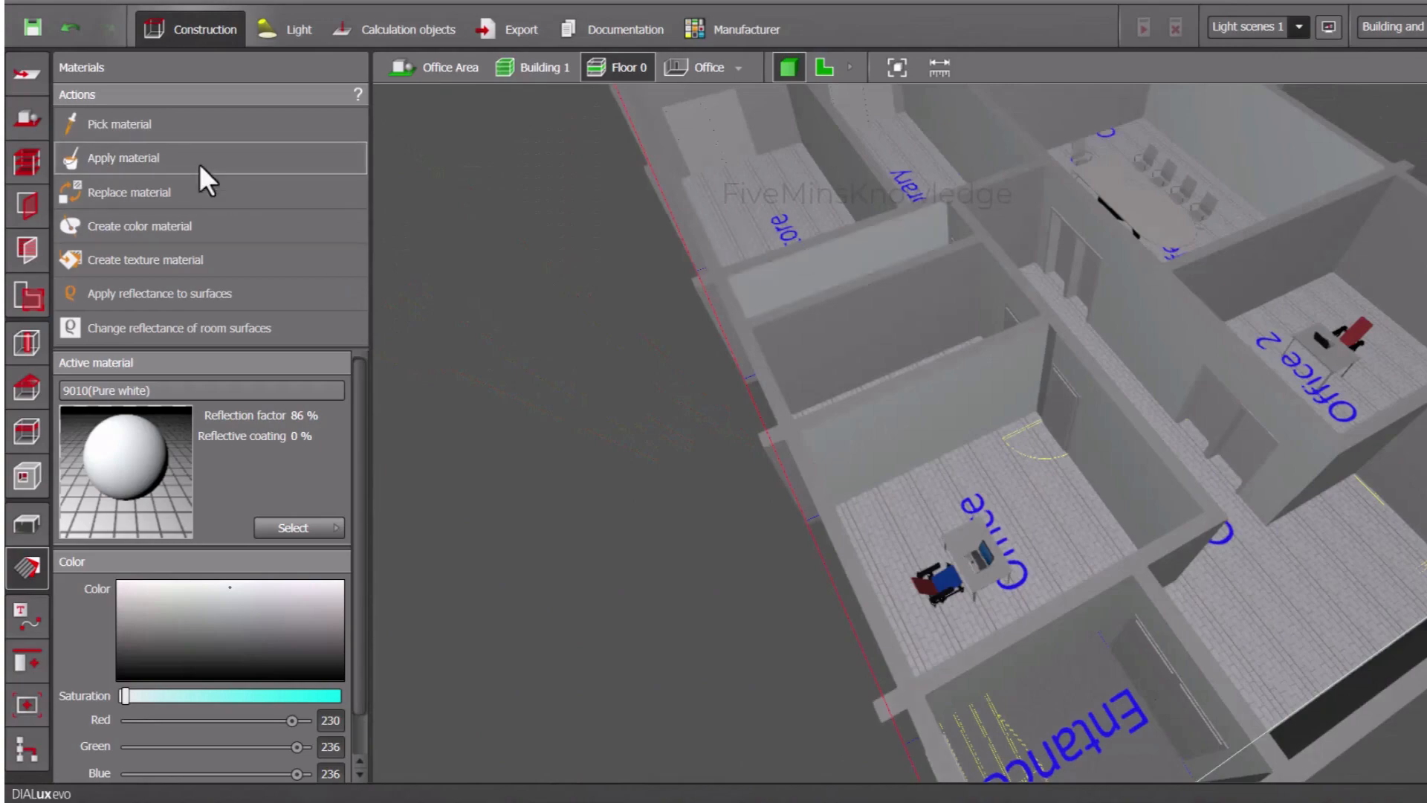
{"action": "left_click", "coordinate": [198, 163]}
{"action": "left_click", "coordinate": [855, 340]}
Apply 9010 (Pure white) to the exterior window walls of the Kitchen and Toilet.
{"action": "mouse_move", "coordinate": [752, 488]}
{"action": "right_mouse_down"}
{"action": "mouse_move", "coordinate": [567, 527]}
{"action": "mouse_move", "coordinate": [416, 357]}
{"action": "right_mouse_up"}
{"action": "left_click", "coordinate": [228, 152]}
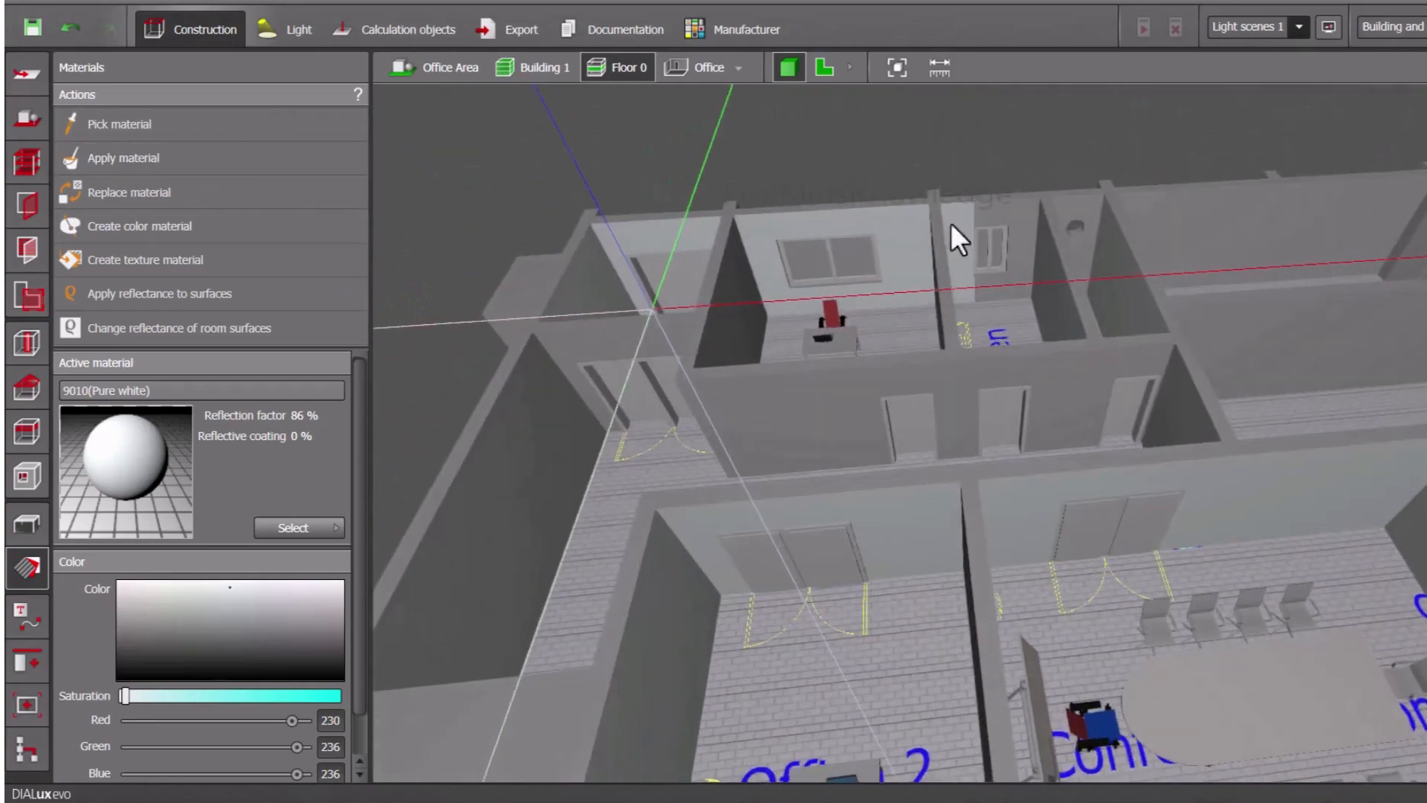
{"action": "left_click", "coordinate": [1012, 201]}
{"action": "left_click", "coordinate": [272, 153]}
{"action": "left_click", "coordinate": [1029, 232]}
{"action": "right_click_drag", "start_coordinate": [788, 320], "coordinate": [662, 327]}
{"action": "left_click", "coordinate": [1137, 238]}
{"action": "left_click", "coordinate": [179, 159]}
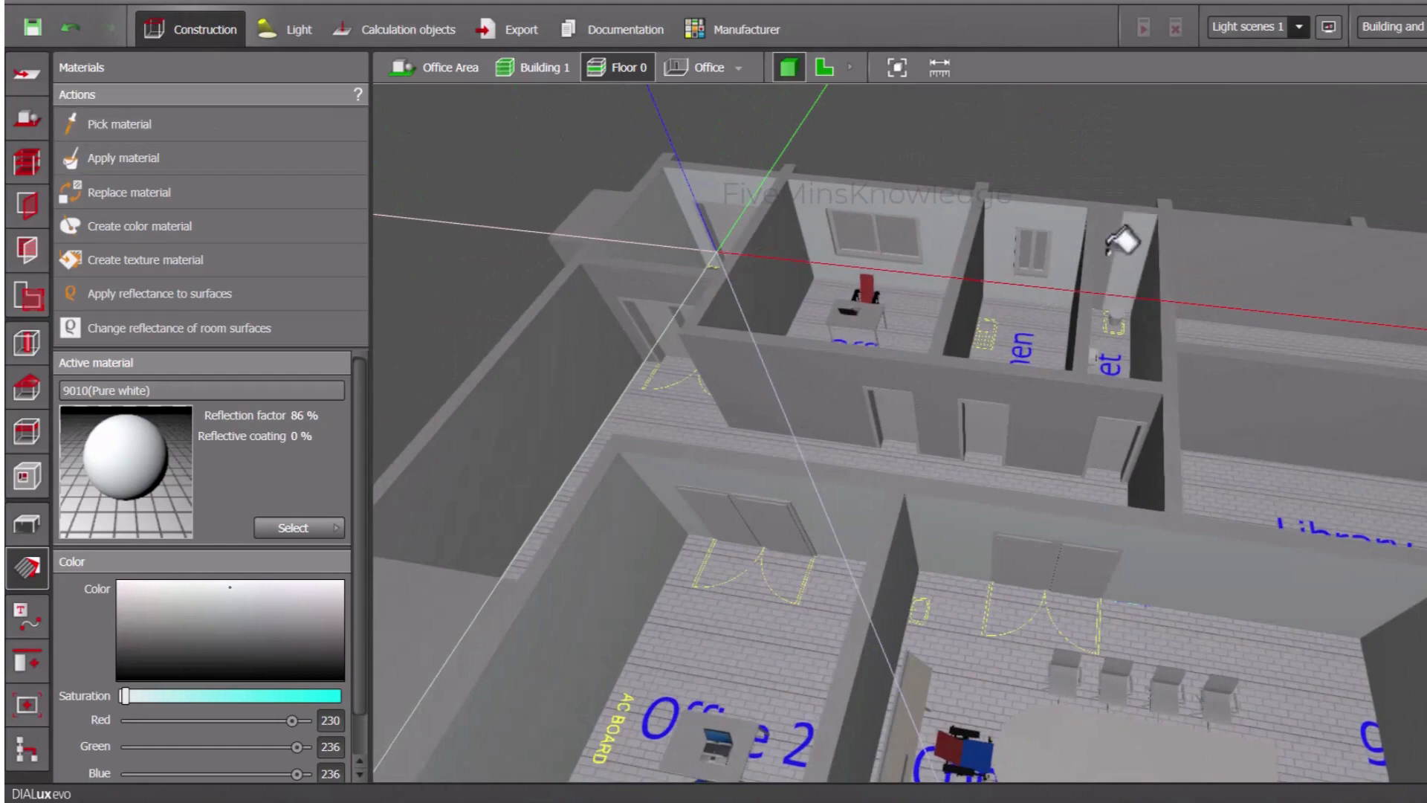
Apply 9010 (Pure white) to the Toilet window wall and to the Office wall shared with the Entrance.
{"action": "left_click", "coordinate": [1121, 238]}
{"action": "right_click_drag", "start_coordinate": [896, 476], "coordinate": [306, 172]}
{"action": "left_click", "coordinate": [1052, 217]}
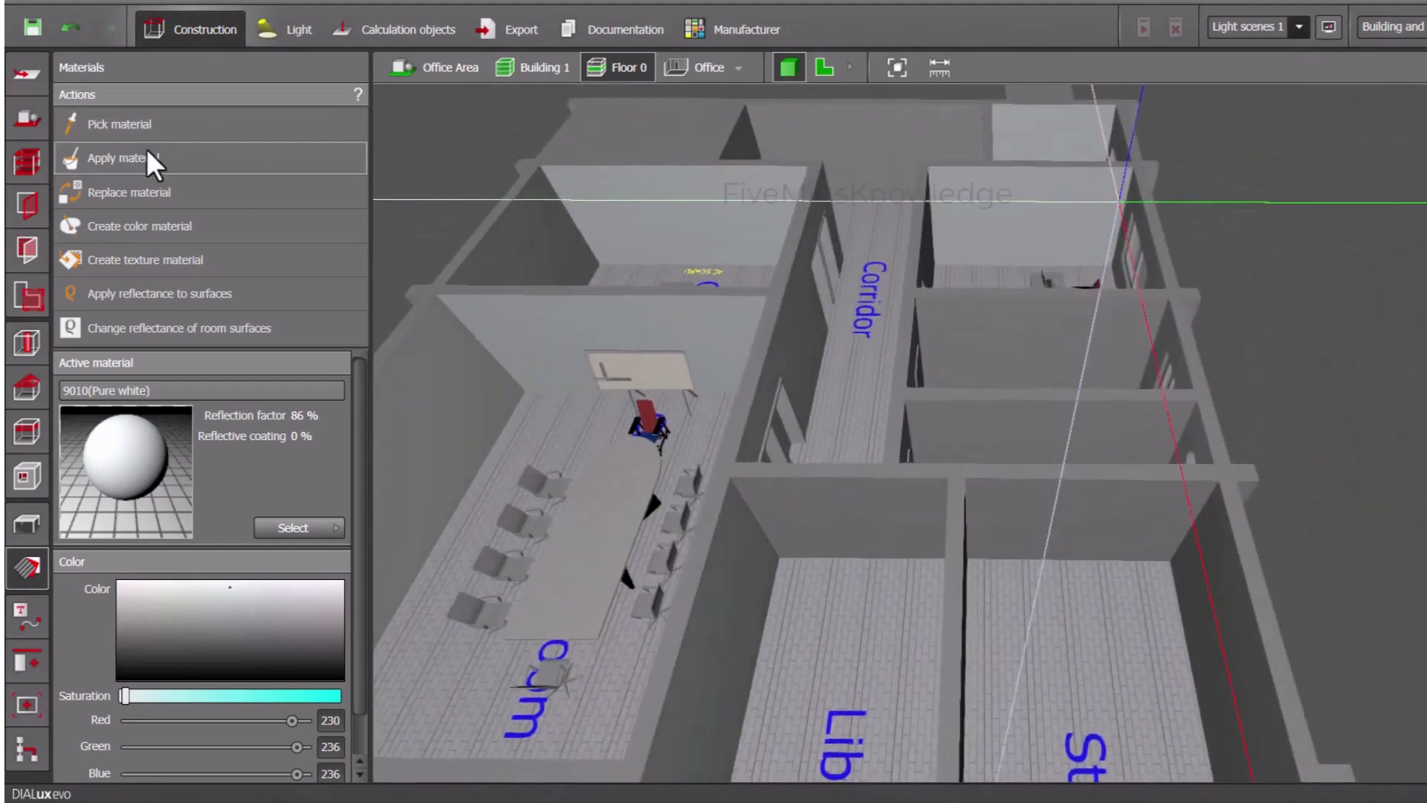
Apply 9010 (Pure white) to the Kitchen wall shared with the Office and the Toilet wall shared with the Kitchen.
{"action": "left_click", "coordinate": [148, 158]}
{"action": "left_click", "coordinate": [966, 332]}
{"action": "left_click", "coordinate": [145, 163]}
{"action": "left_click", "coordinate": [1012, 432]}
Apply 9010 (Pure white) to the Library and Store end walls that adjoin the Corridor and the Toilet.
{"action": "left_click", "coordinate": [160, 161]}
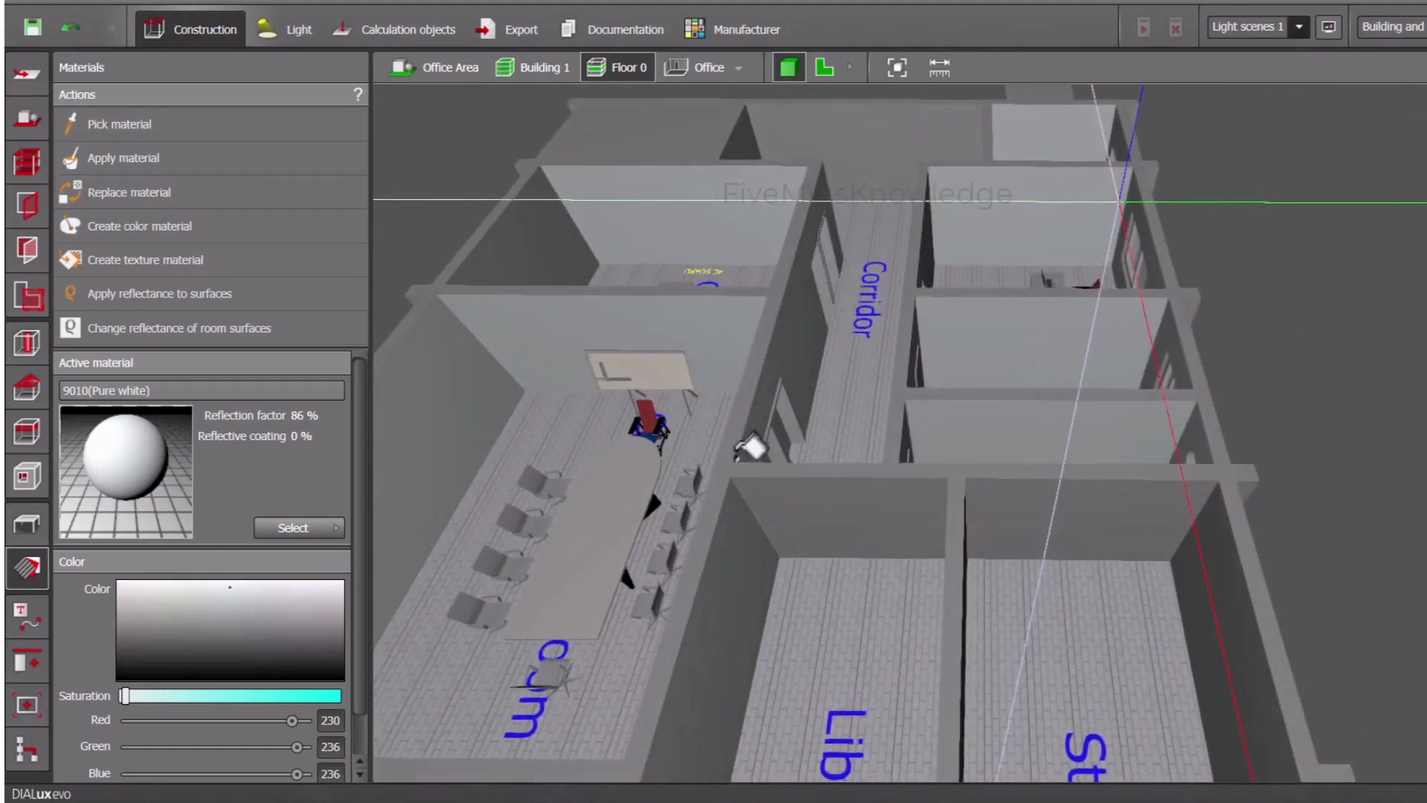
{"action": "left_click", "coordinate": [816, 508]}
{"action": "left_click", "coordinate": [171, 163]}
{"action": "left_click", "coordinate": [997, 494]}
Apply 9010 (Pure white) to the exterior wall of Office 2 and its adjoining side wall.
{"action": "right_click_drag", "start_coordinate": [992, 496], "coordinate": [840, 617]}
{"action": "left_click", "coordinate": [131, 166]}
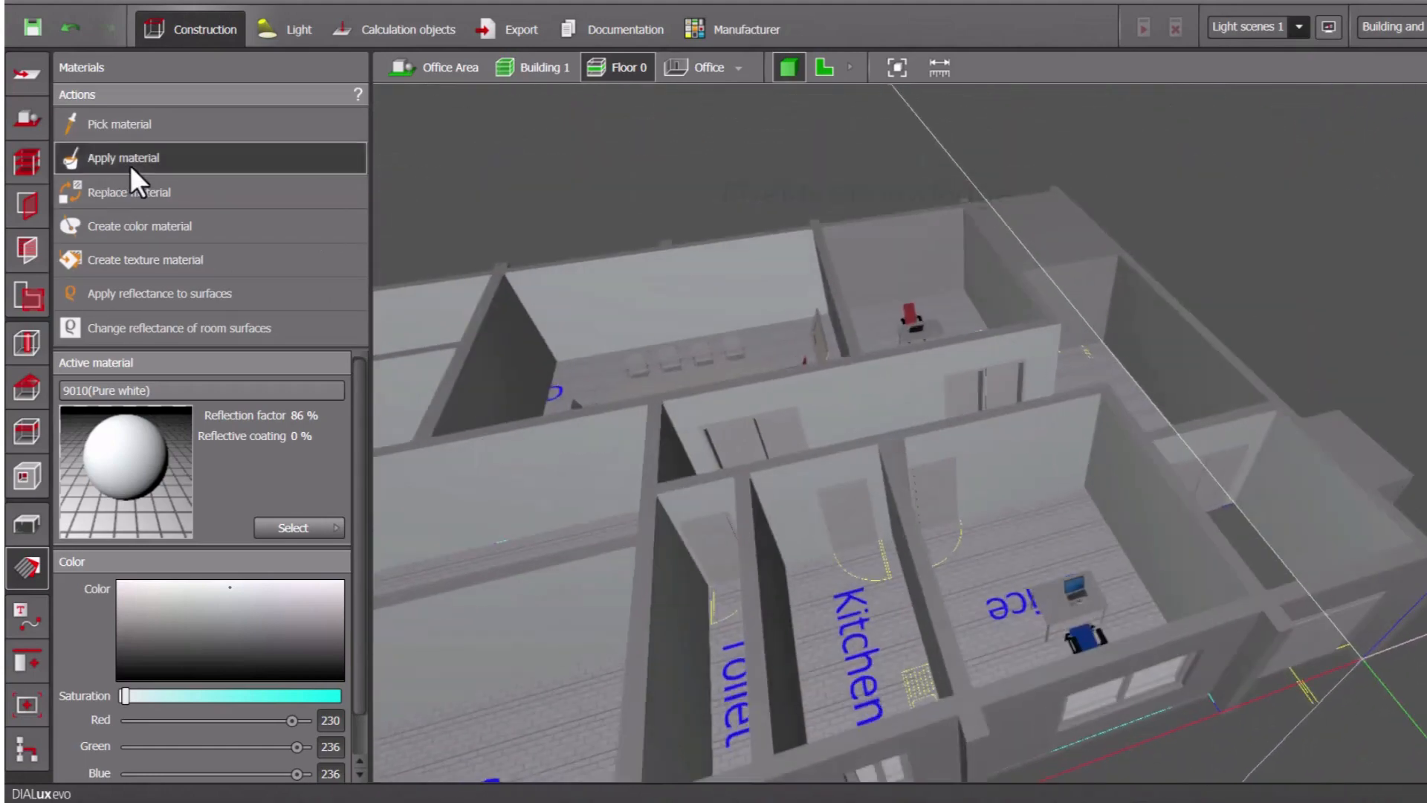
{"action": "left_click", "coordinate": [902, 227]}
{"action": "left_click", "coordinate": [273, 151]}
{"action": "left_click", "coordinate": [998, 256]}
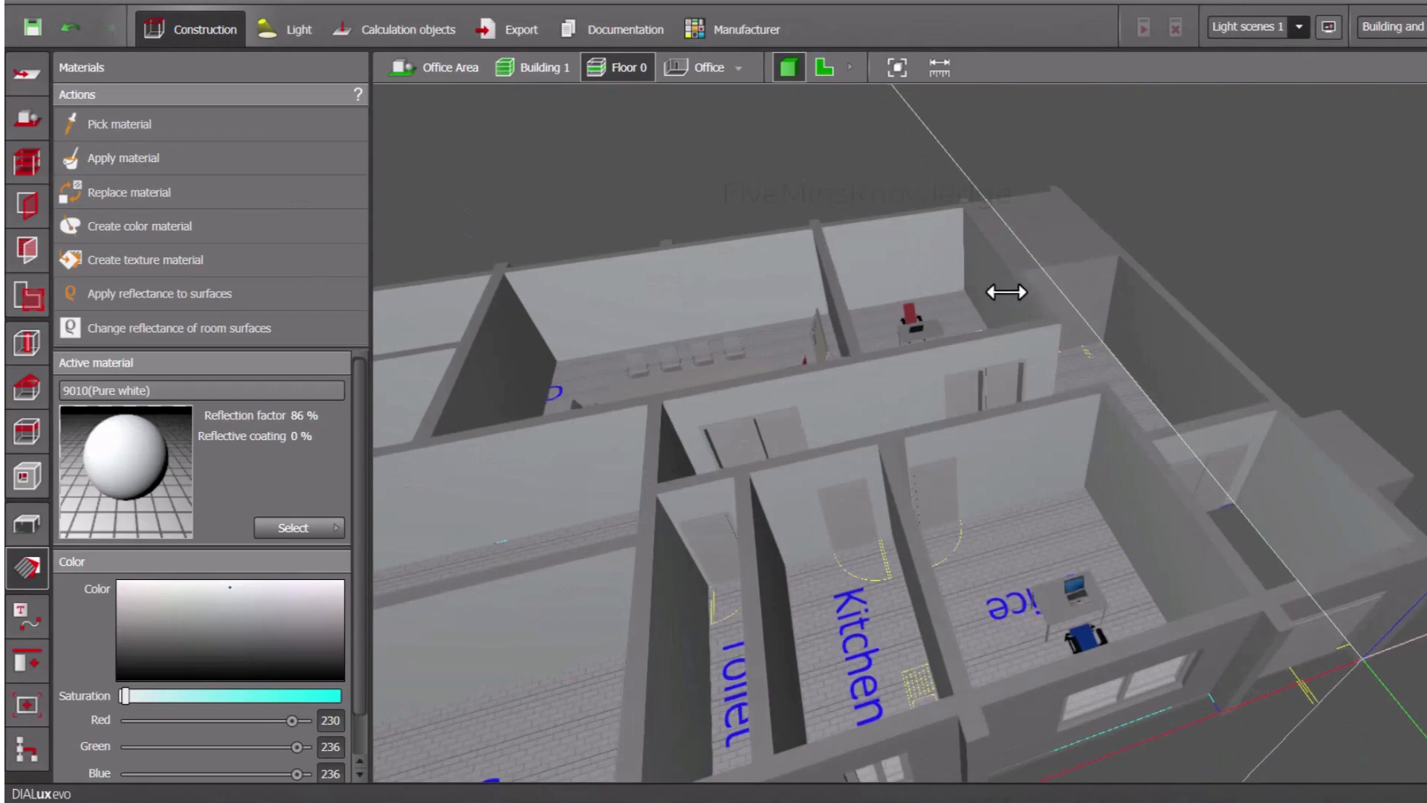
{"action": "right_click_drag", "start_coordinate": [1006, 292], "coordinate": [743, 401]}
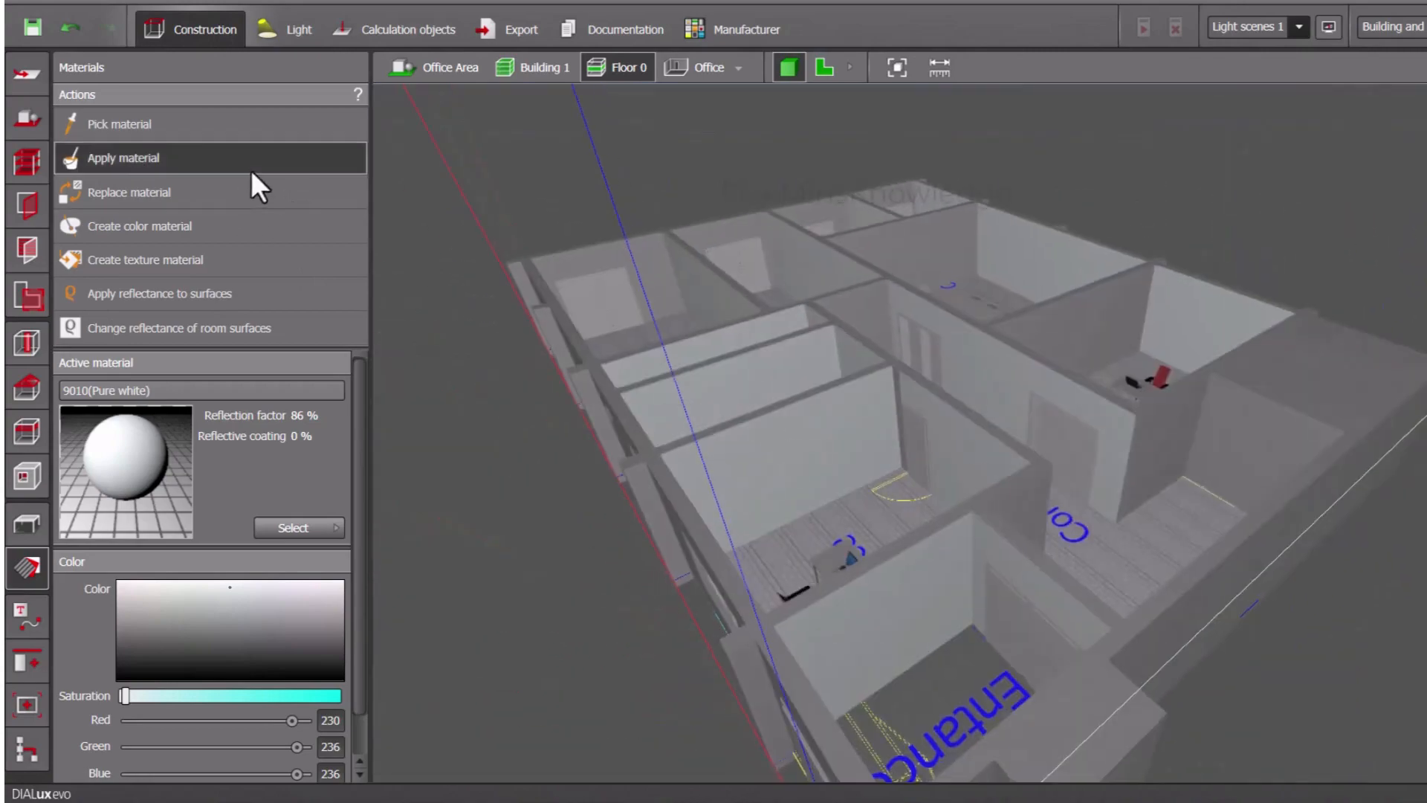
Apply 9010 (Pure white) to the Corridor walls bordering Office 2 and the Library, and to the door walls of the Store and Library.
{"action": "left_click", "coordinate": [251, 170]}
{"action": "left_click", "coordinate": [1185, 408]}
{"action": "left_click", "coordinate": [184, 154]}
{"action": "left_click", "coordinate": [830, 364]}
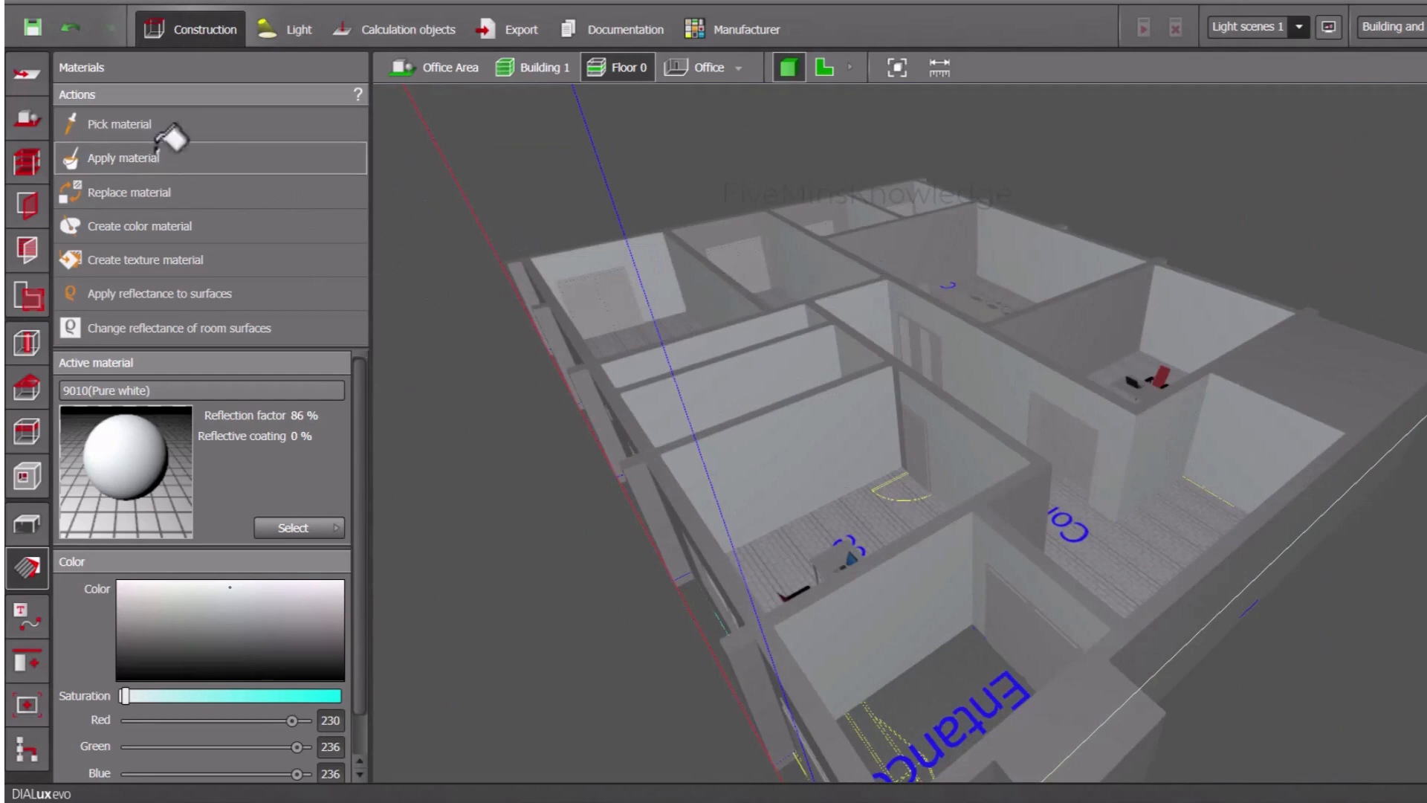
{"action": "left_click", "coordinate": [721, 233]}
Apply 9010 (Pure white) to the remaining interior walls of Office 2 and the Conference Room.
{"action": "right_click_drag", "start_coordinate": [827, 354], "coordinate": [614, 330]}
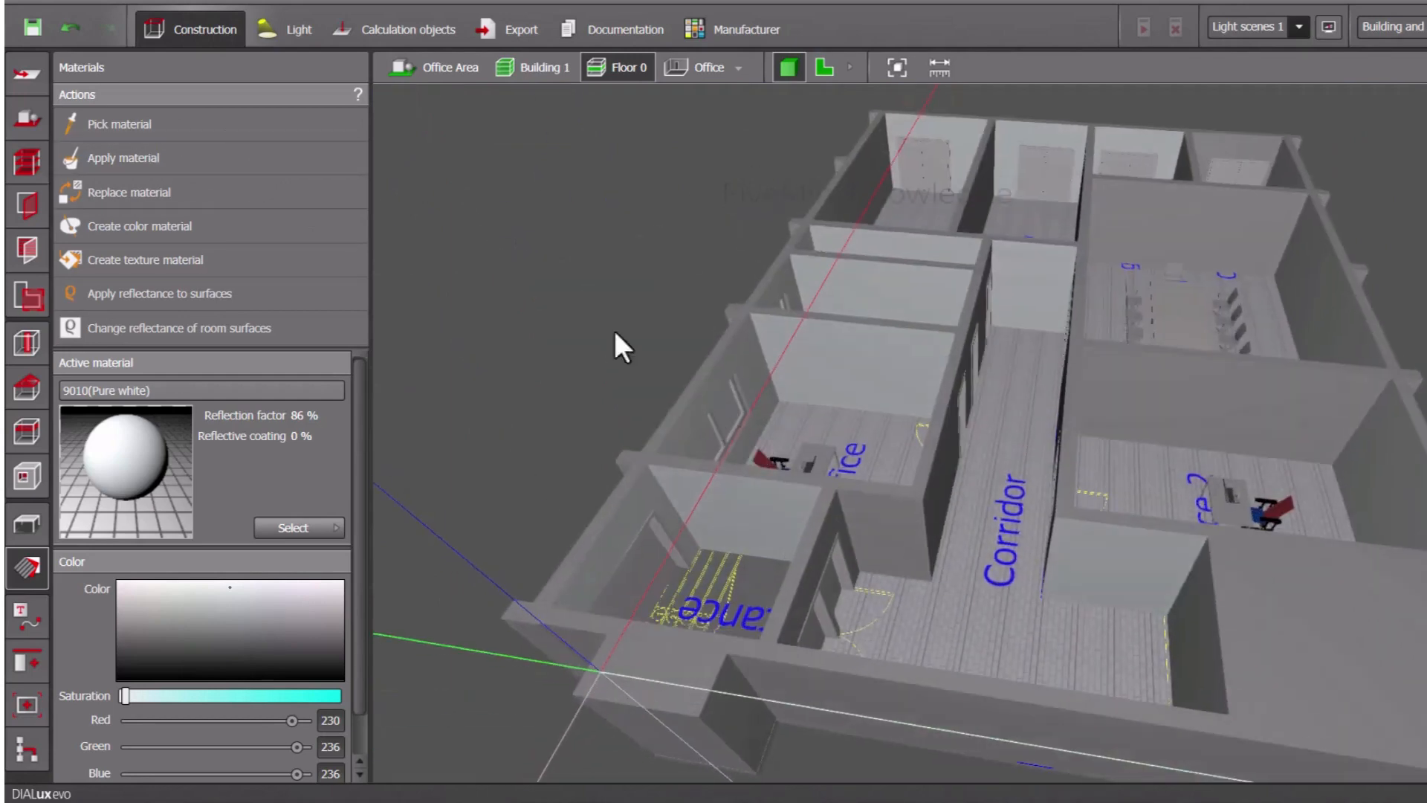
{"action": "right_click_drag", "start_coordinate": [1006, 296], "coordinate": [474, 166]}
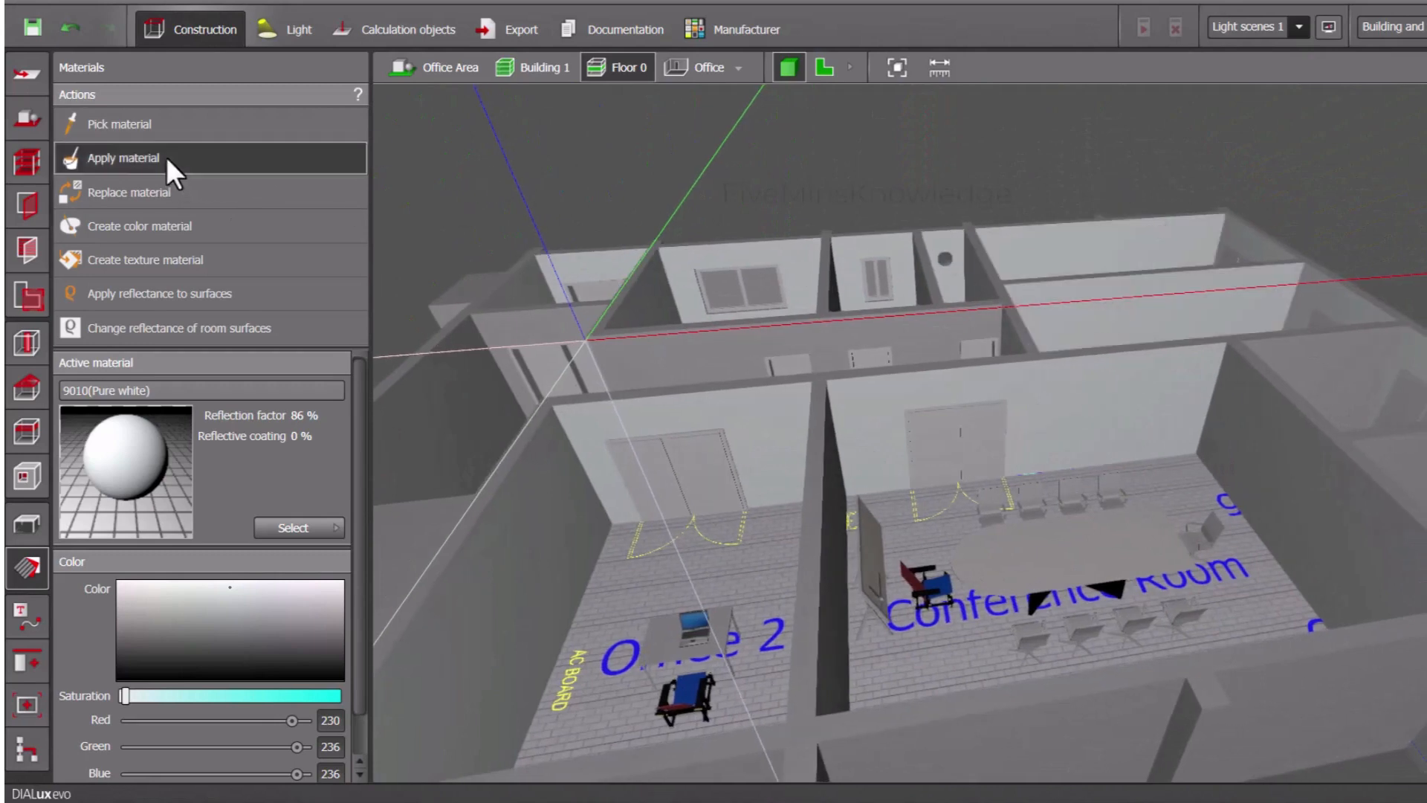
{"action": "left_click", "coordinate": [745, 423]}
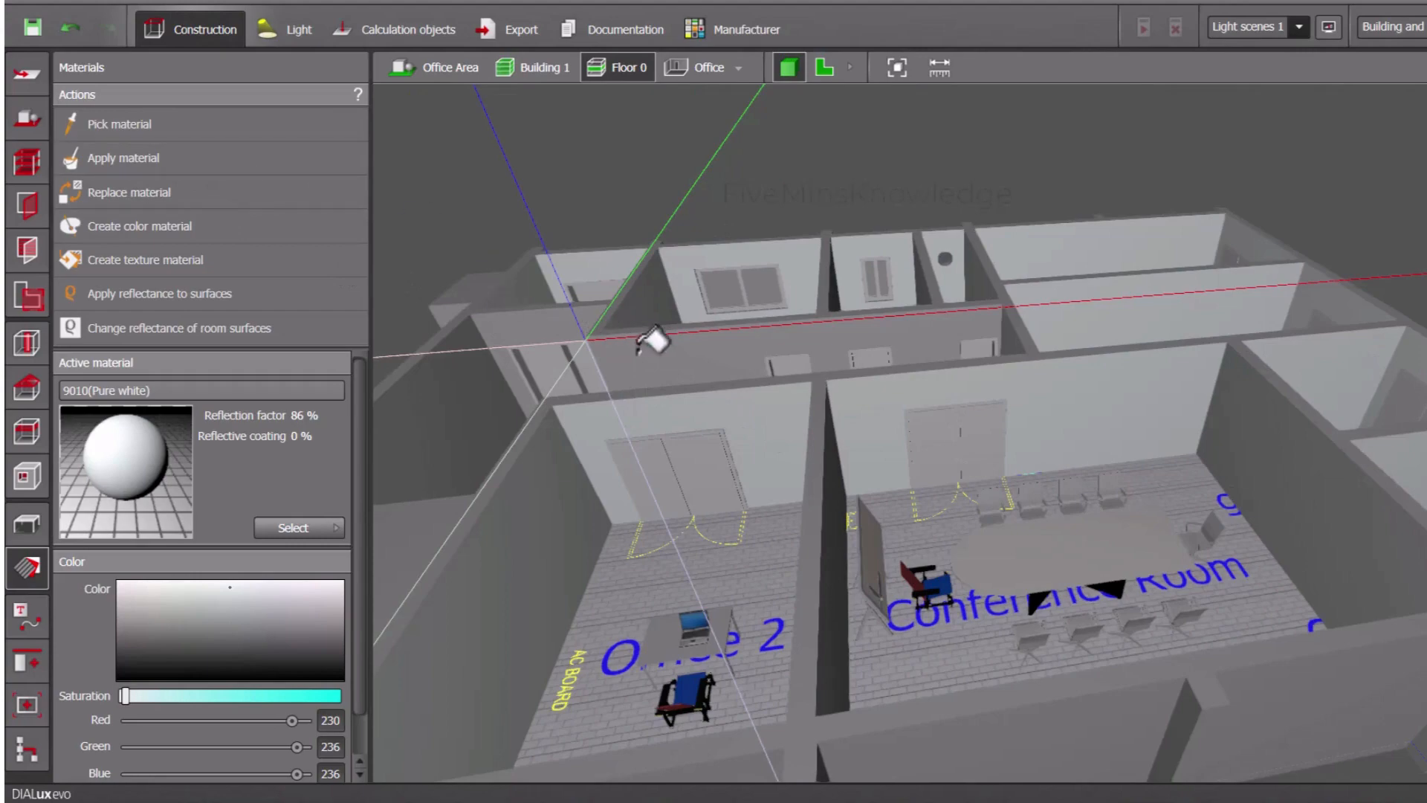
{"action": "right_click_drag", "start_coordinate": [547, 318], "coordinate": [428, 437]}
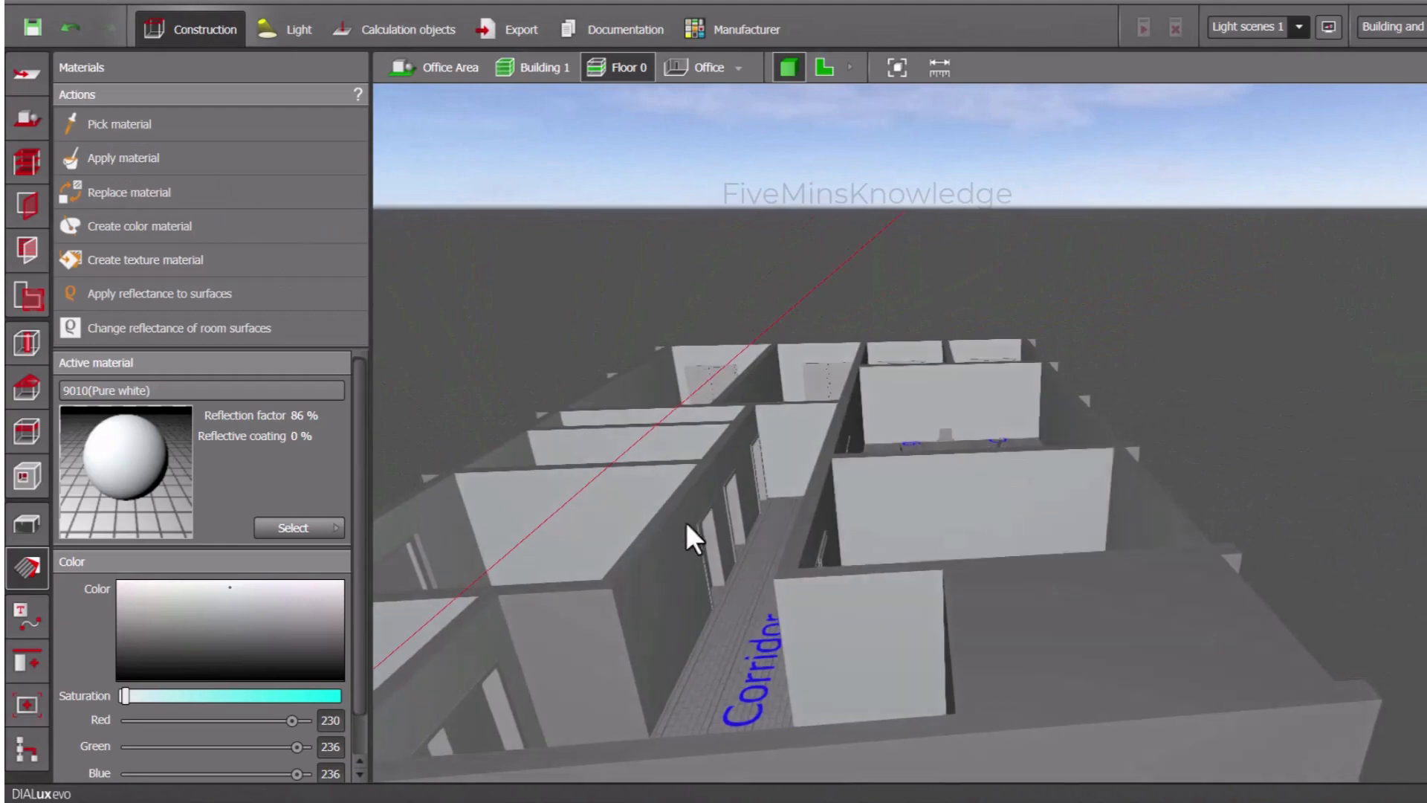
Apply 9010 (Pure white) to the remaining grey walls along the Corridor and around its entrance door.
{"action": "right_click_drag", "start_coordinate": [688, 529], "coordinate": [416, 513]}
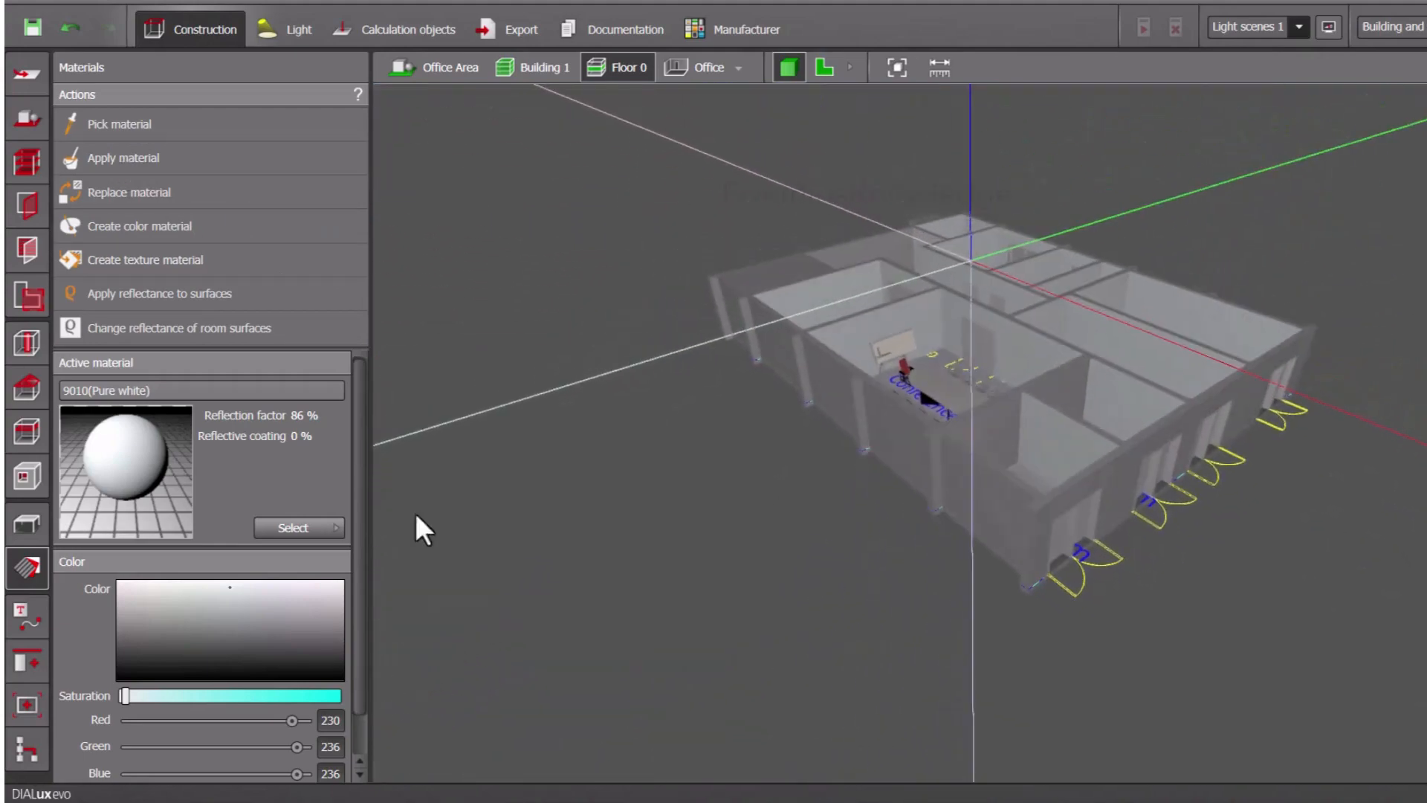
{"action": "right_click_drag", "start_coordinate": [1049, 402], "coordinate": [600, 656]}
{"action": "left_click", "coordinate": [1186, 501]}
{"action": "left_click", "coordinate": [1240, 394]}
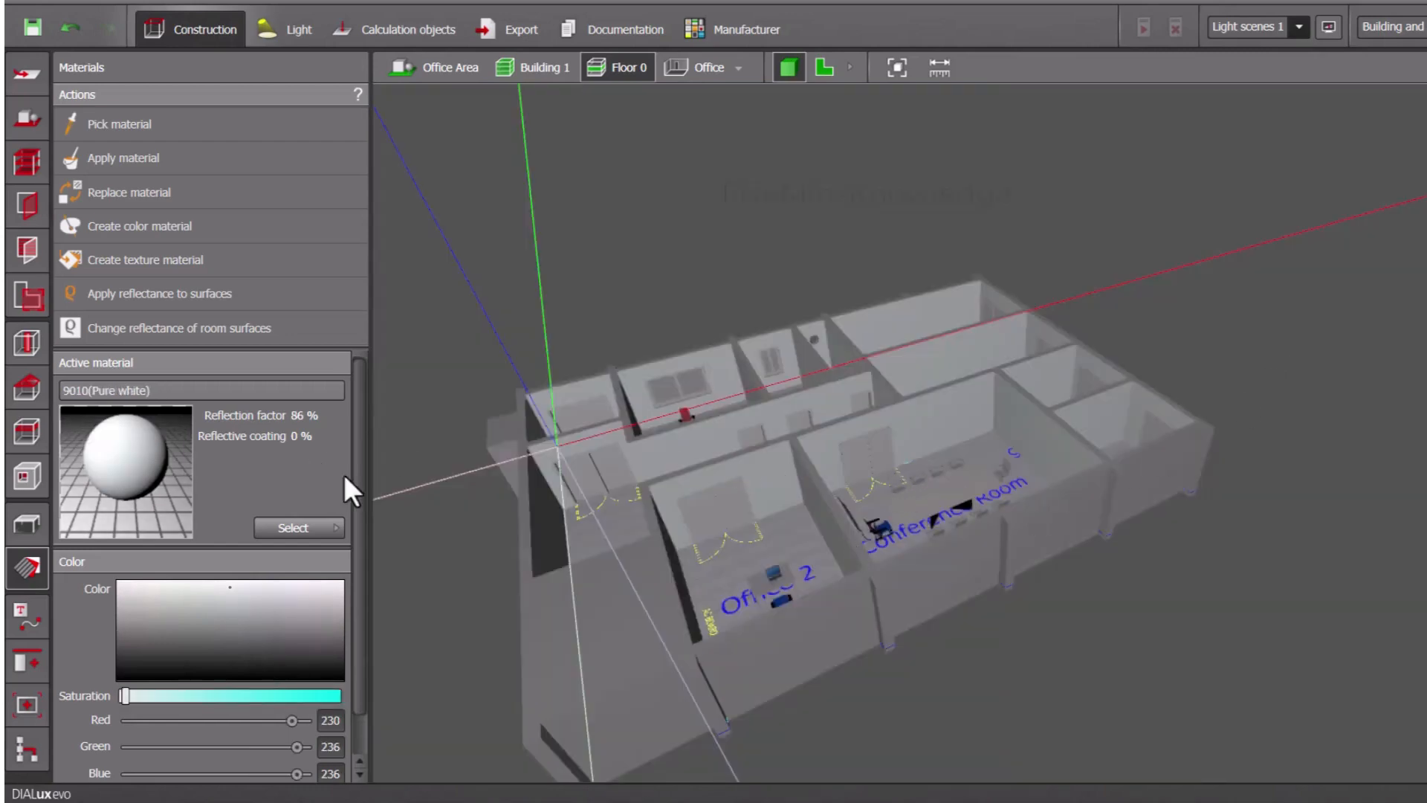
Choose the Teak wood-44 texture from the materials catalog as the active material and close the catalog.
{"action": "scroll", "coordinate": [635, 463], "scroll_direction": "up", "scroll_amount": 5}
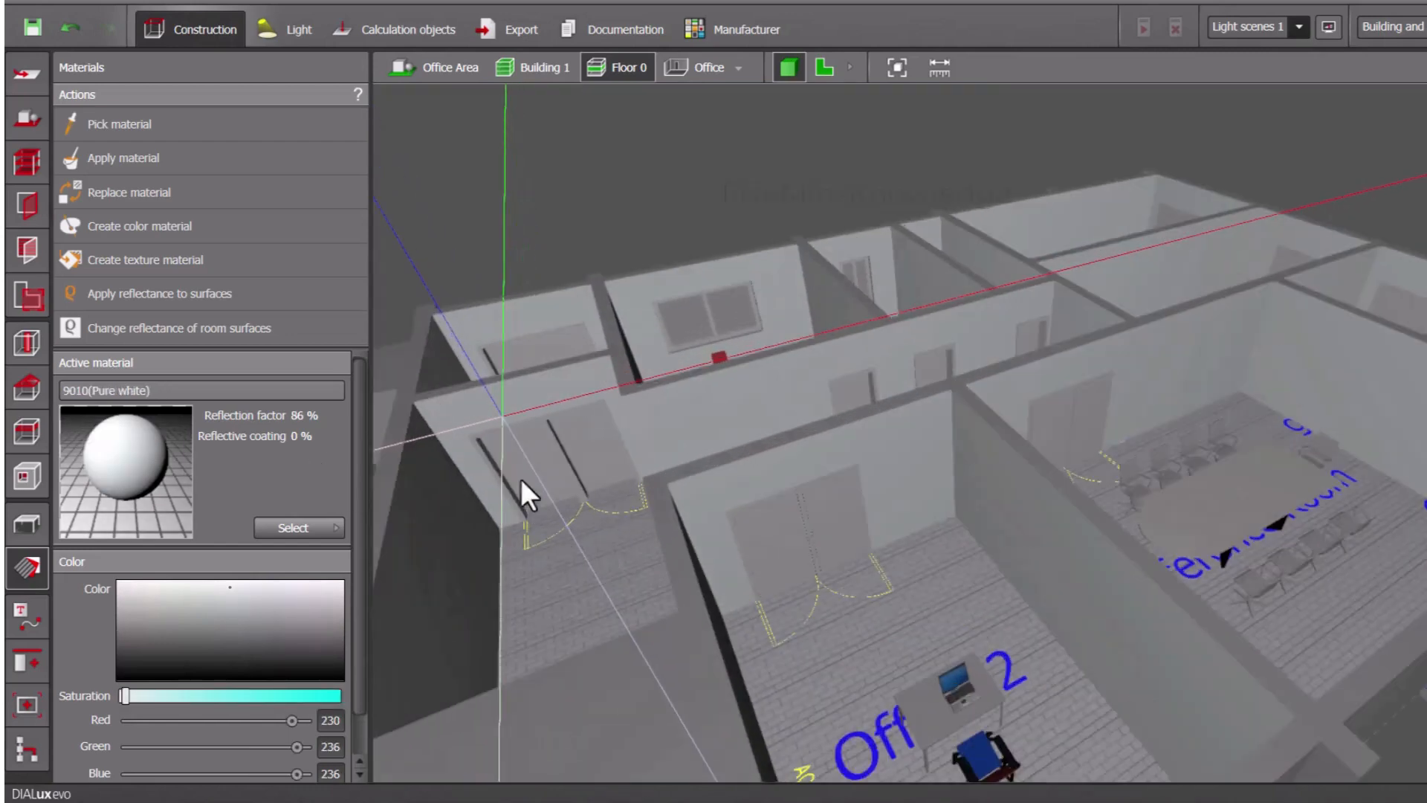
{"action": "left_click", "coordinate": [305, 527]}
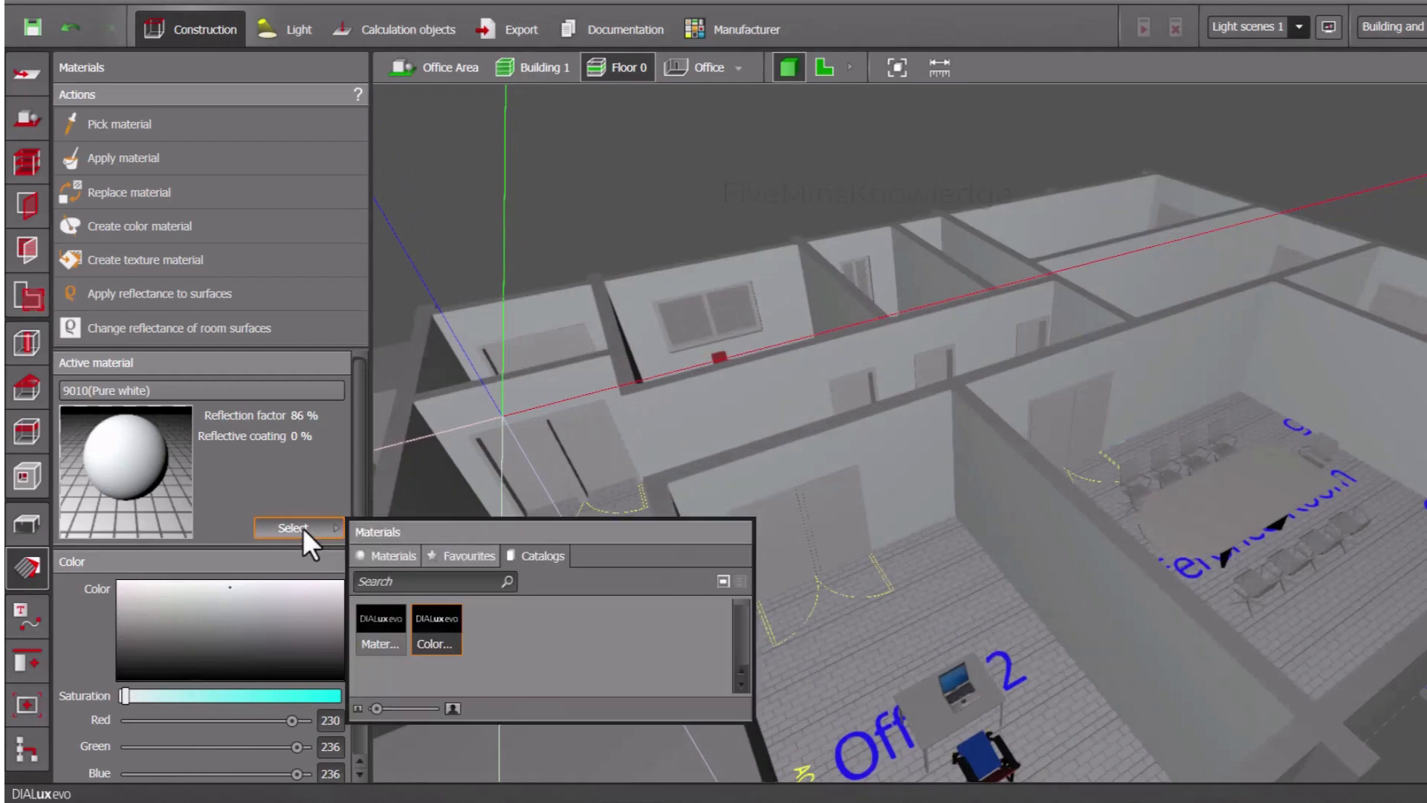
{"action": "left_click", "coordinate": [391, 632]}
{"action": "scroll", "coordinate": [542, 469], "scroll_direction": "down", "scroll_amount": 3}
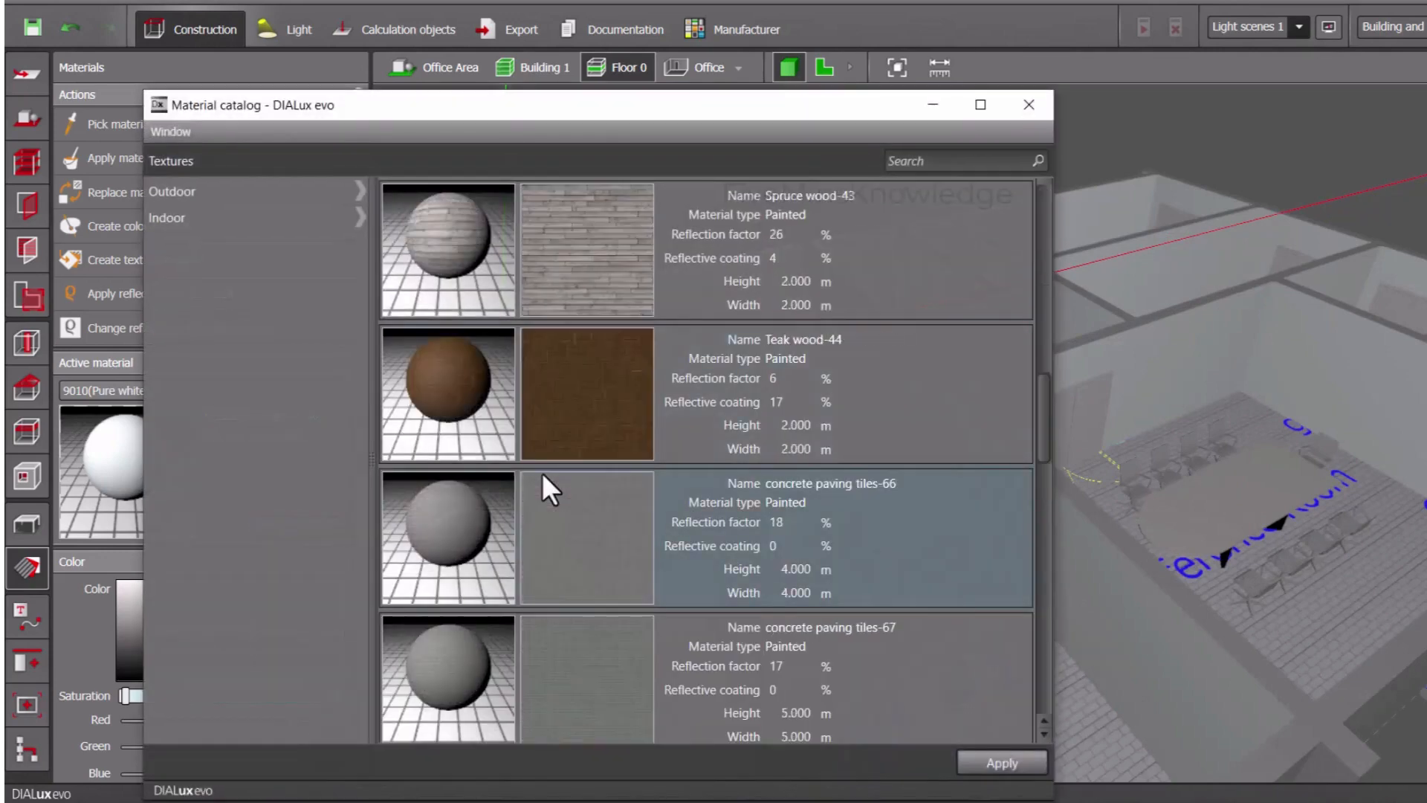
{"action": "scroll", "coordinate": [510, 476], "scroll_direction": "up", "scroll_amount": 2}
{"action": "scroll", "coordinate": [506, 466], "scroll_direction": "down", "scroll_amount": 1}
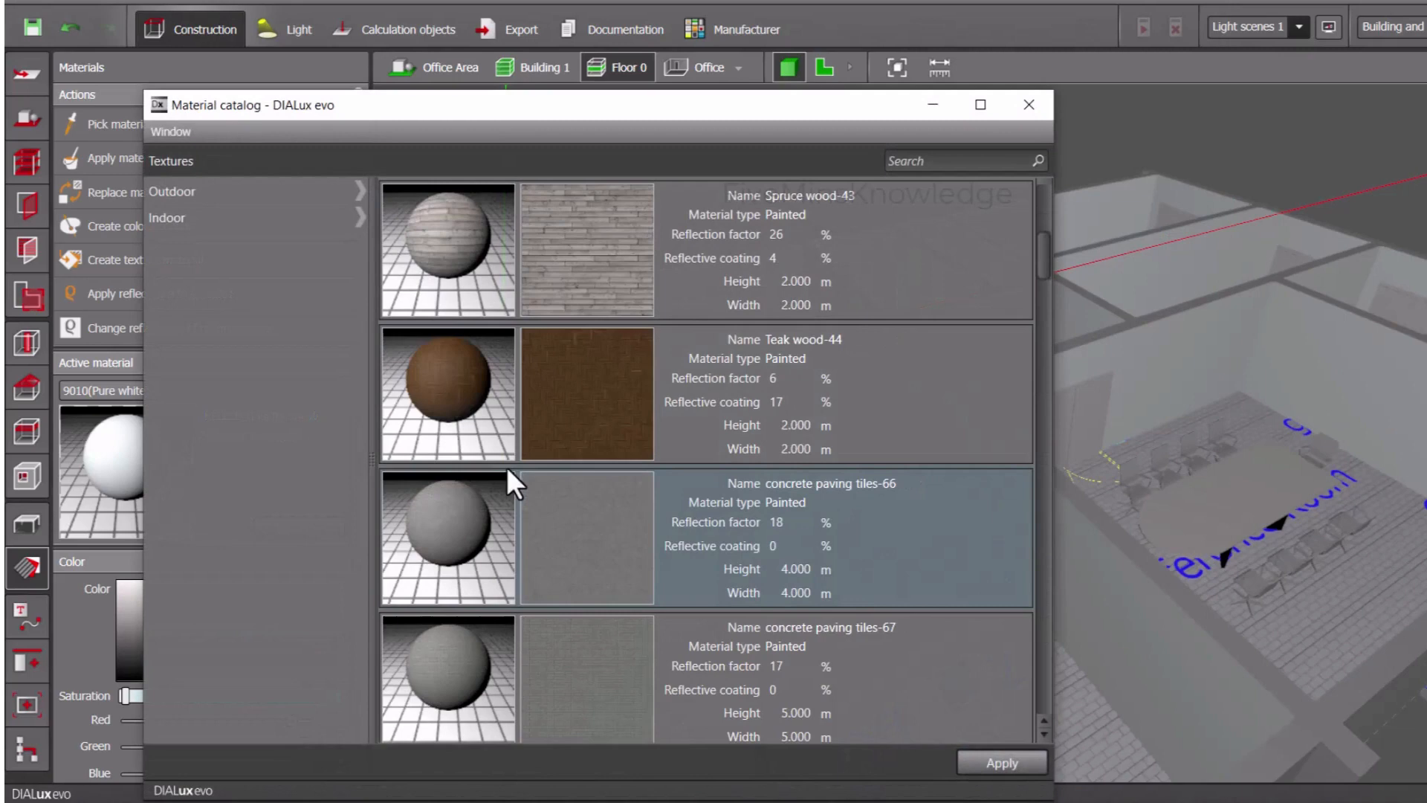
{"action": "left_click", "coordinate": [579, 421]}
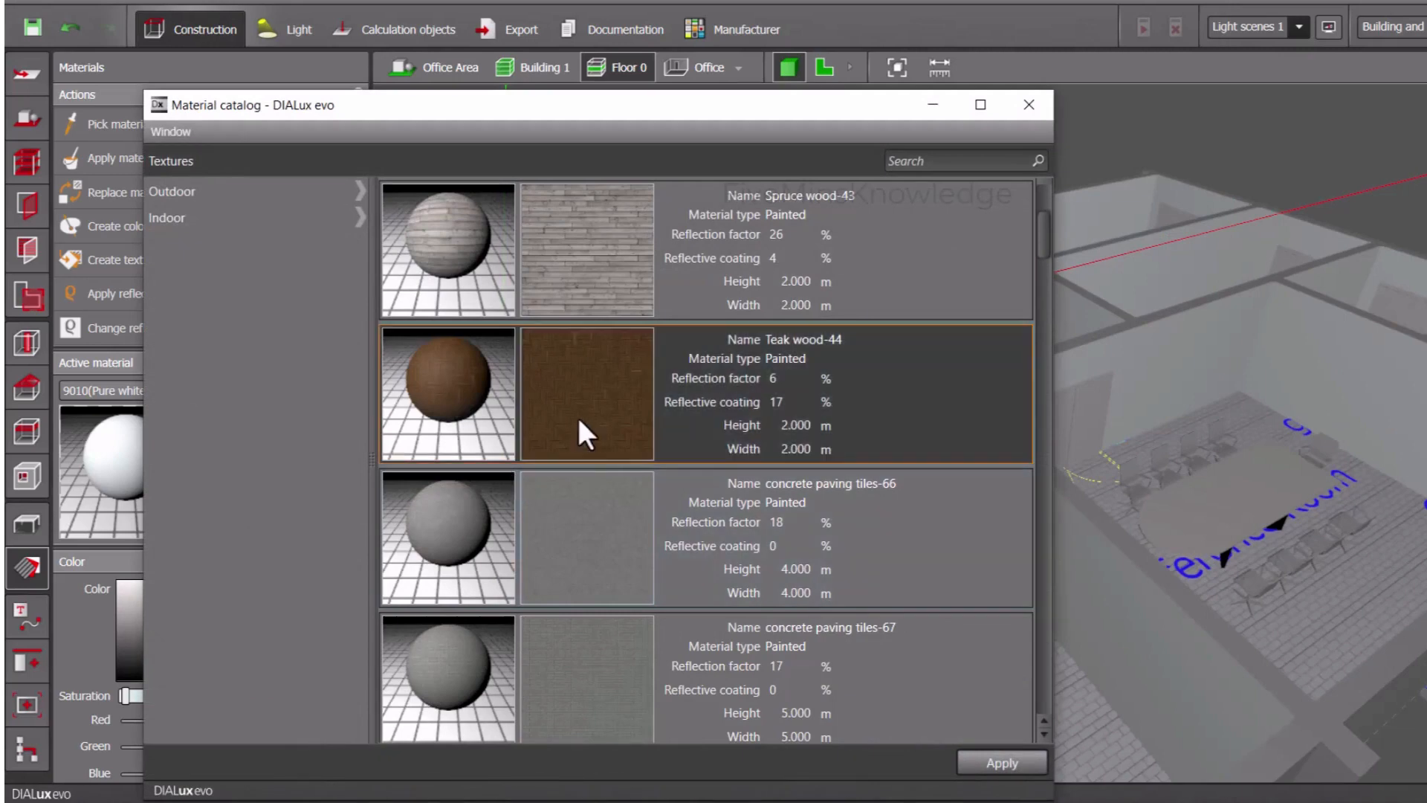
{"action": "left_click", "coordinate": [992, 757]}
{"action": "left_click", "coordinate": [1030, 105]}
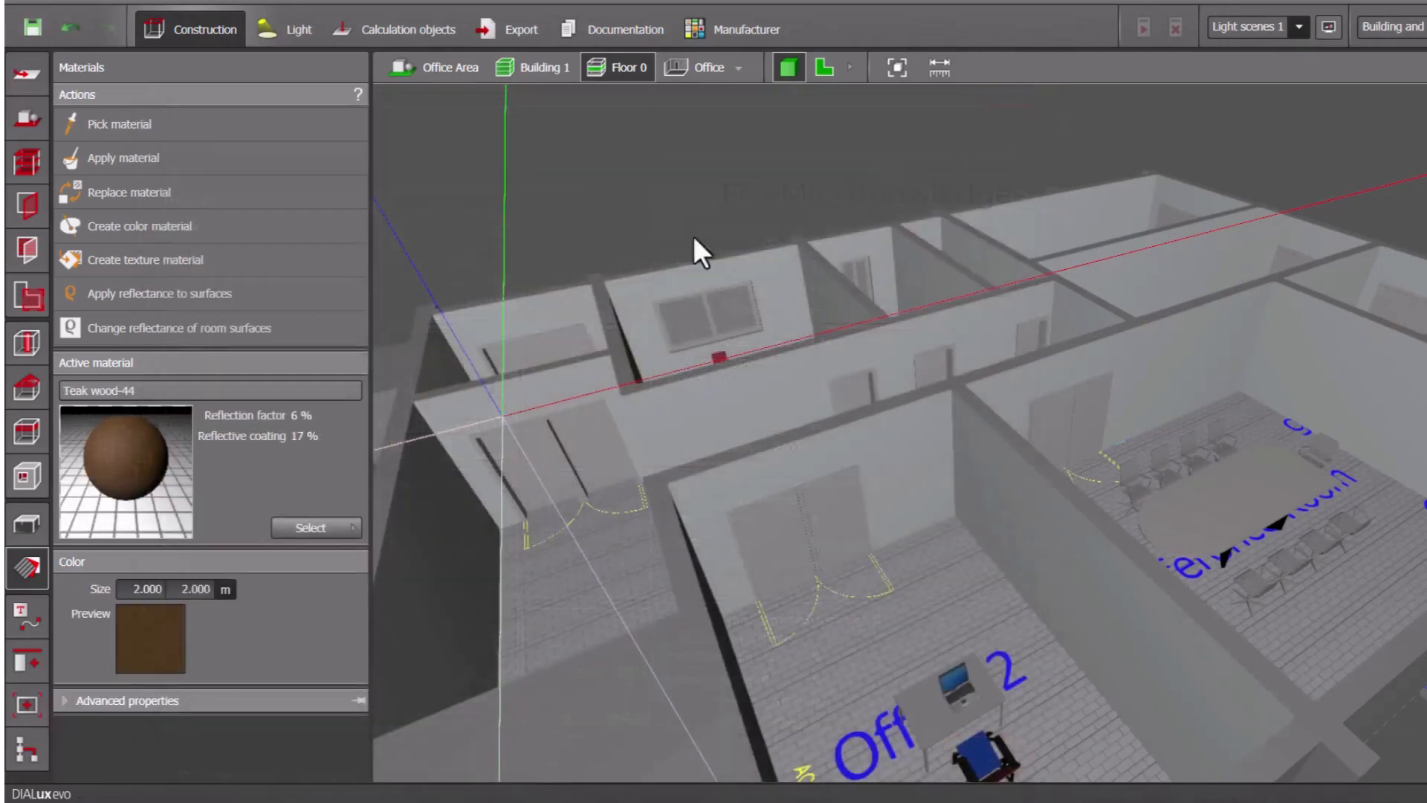
Apply Teak wood-44 to the Entrance door and to both leaves of the Corridor's double door.
{"action": "left_click", "coordinate": [199, 162]}
{"action": "left_click", "coordinate": [548, 345]}
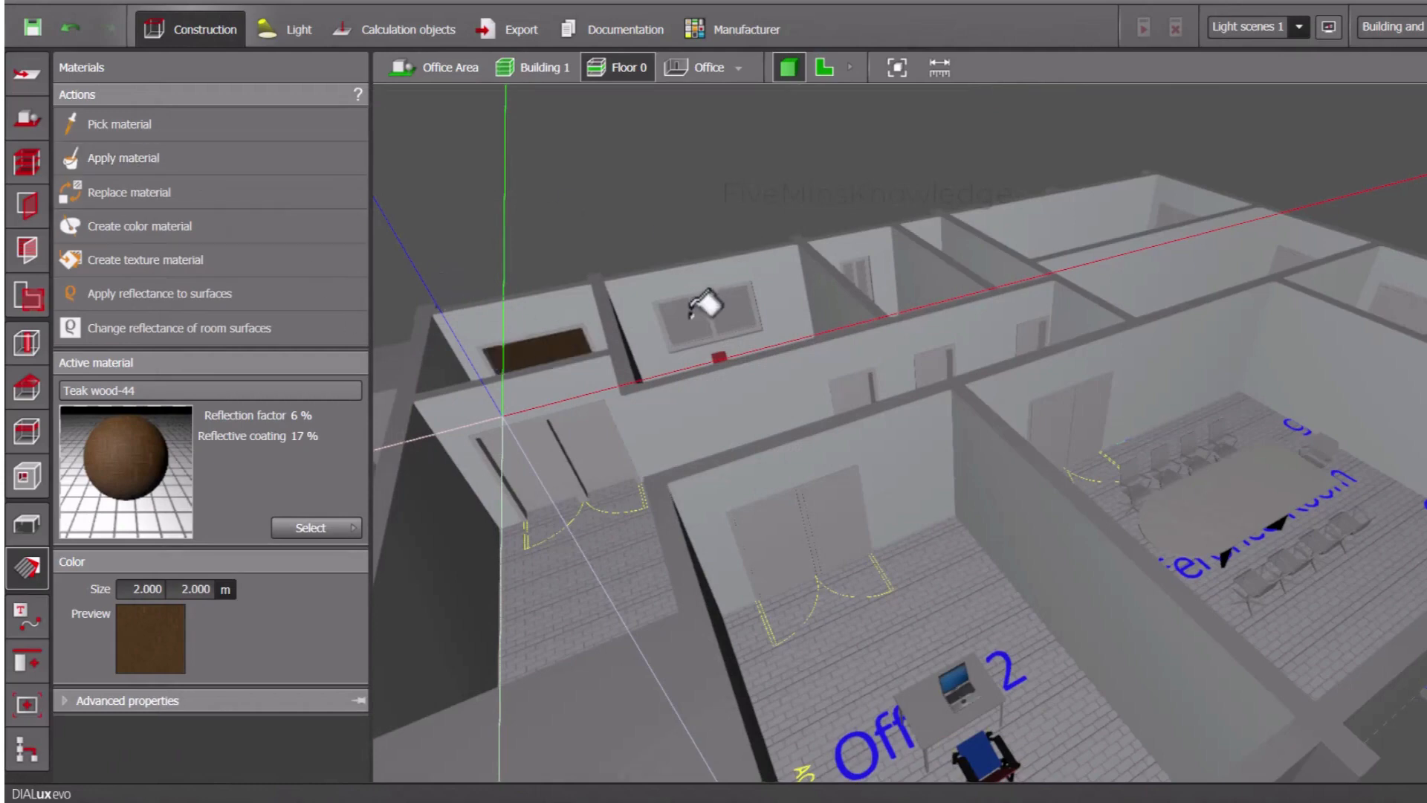
{"action": "left_click", "coordinate": [546, 455]}
{"action": "left_click", "coordinate": [594, 431]}
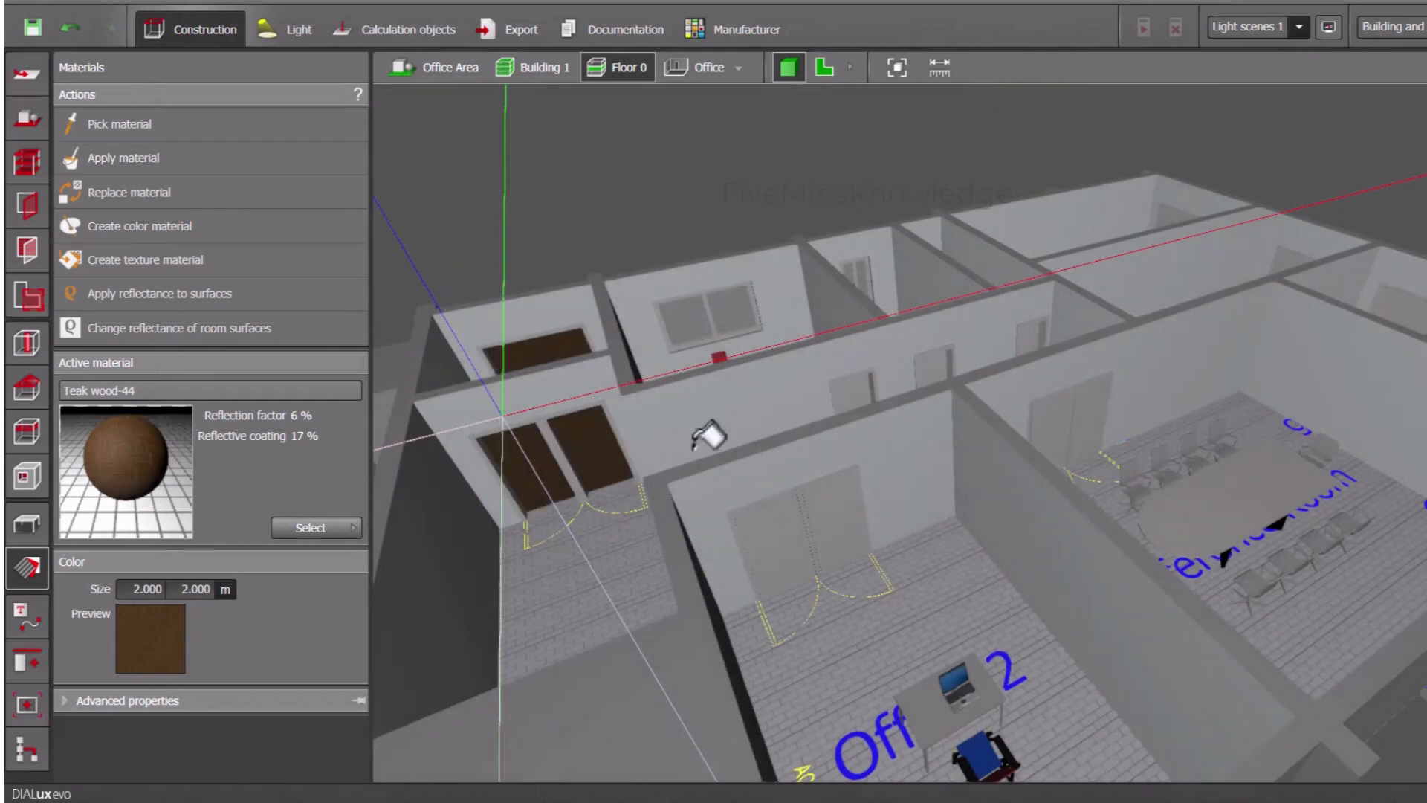
Apply Teak wood-44 to both leaves of the Office 2 double door.
{"action": "left_click", "coordinate": [773, 543]}
{"action": "left_click", "coordinate": [199, 157]}
{"action": "left_click", "coordinate": [847, 506]}
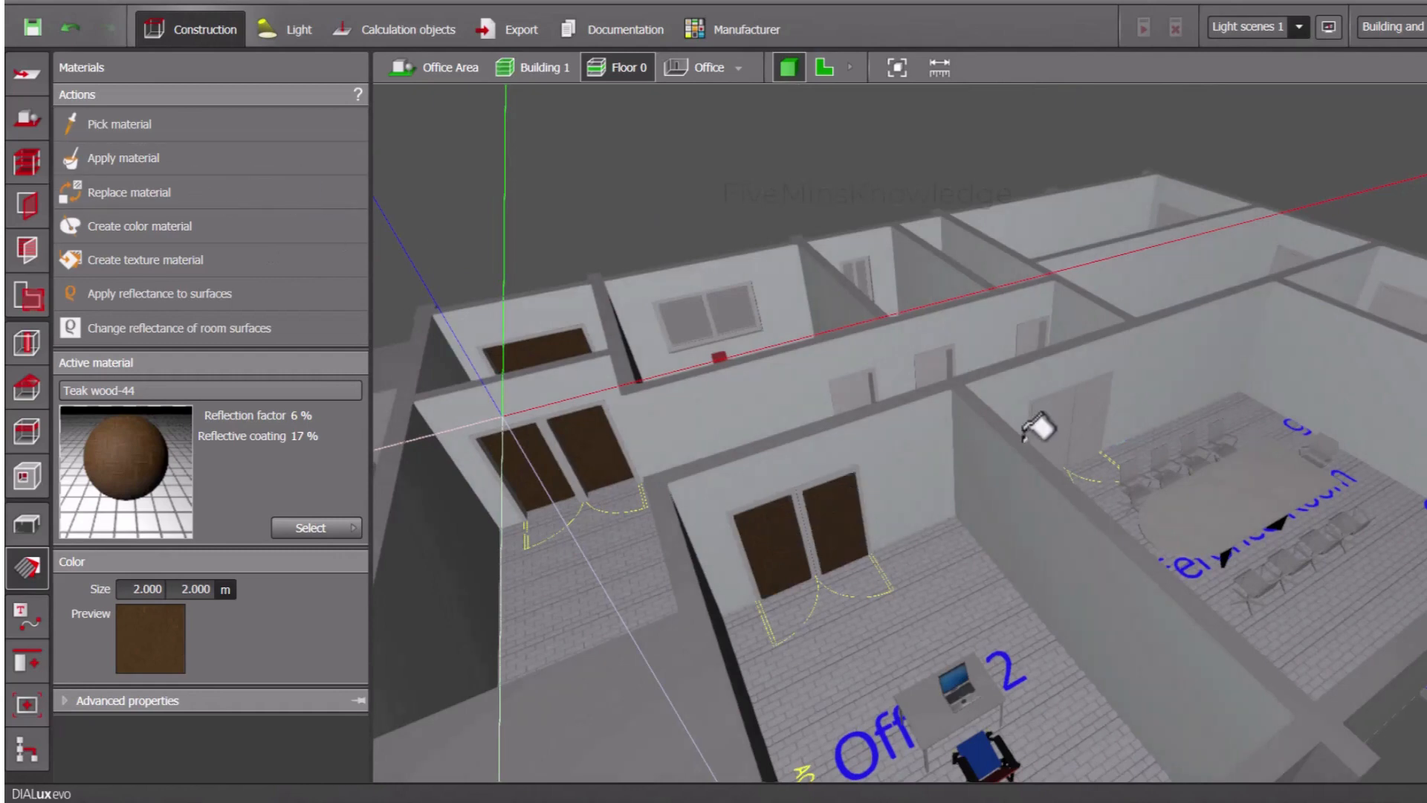
Apply Teak wood-44 to the Conference Room double door and the Corridor doors of the Office, Kitchen and Toilet.
{"action": "left_click", "coordinate": [132, 170]}
{"action": "left_click", "coordinate": [1090, 422]}
{"action": "left_click", "coordinate": [141, 159]}
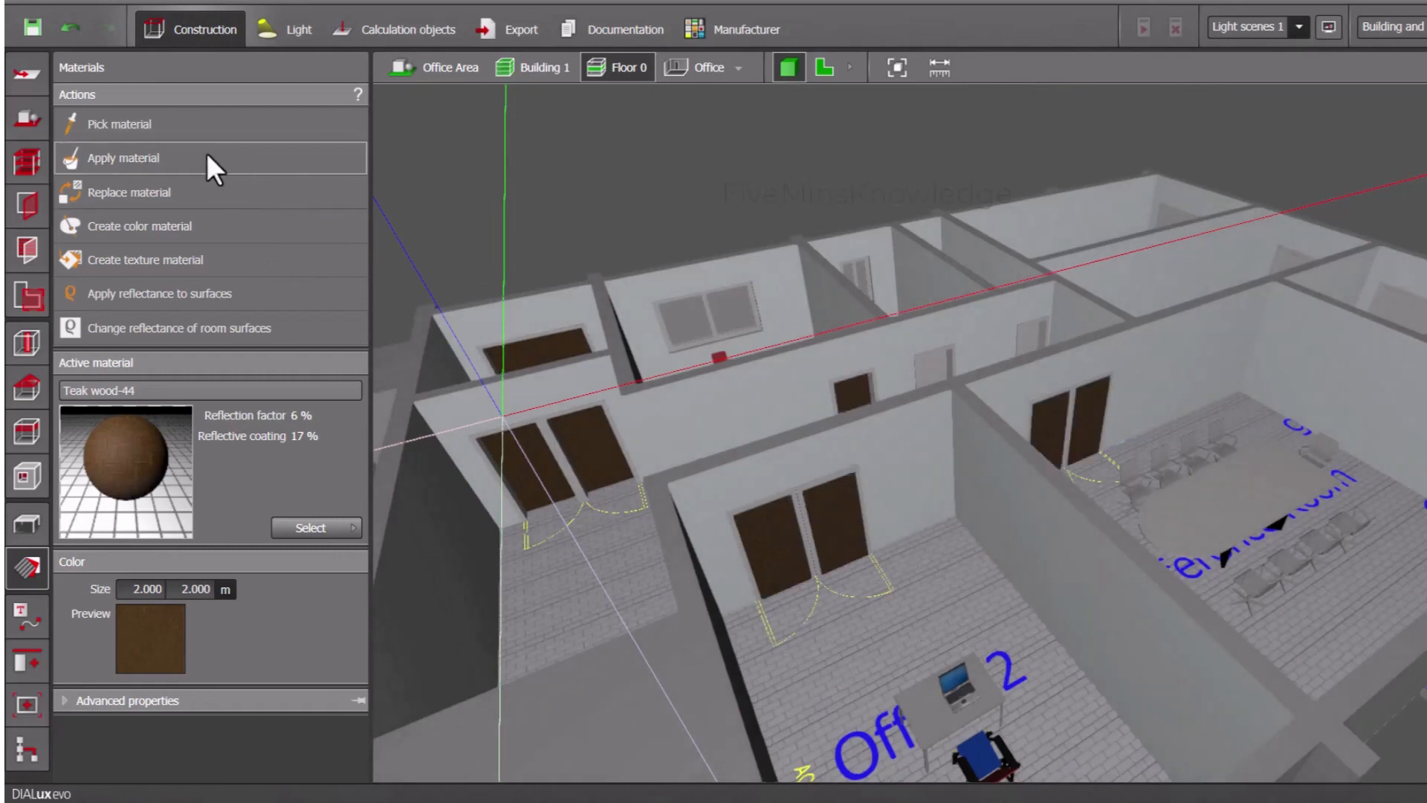
{"action": "left_click", "coordinate": [929, 365]}
{"action": "left_click", "coordinate": [149, 158]}
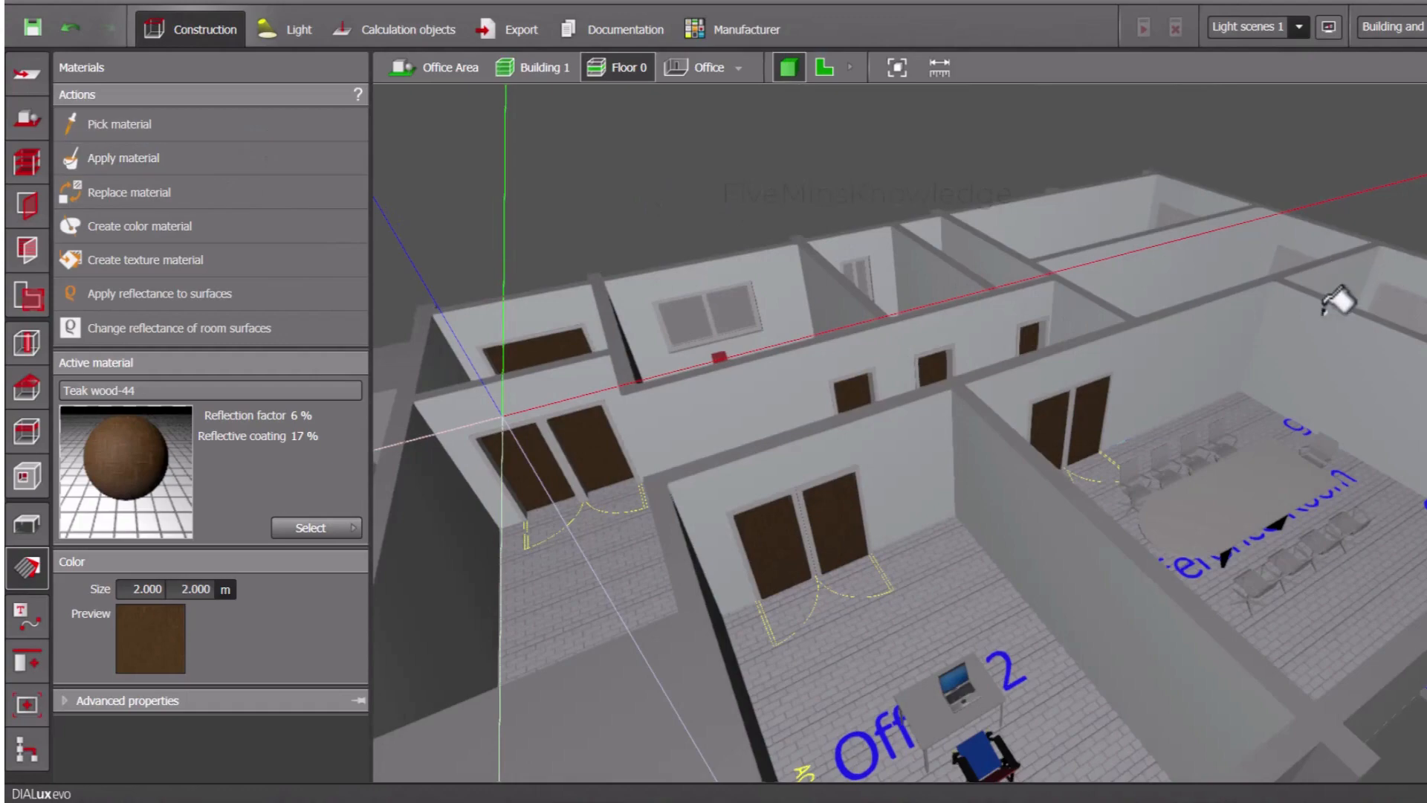
Apply Teak wood-44 to the exterior doors of the Store, the Library and the two smaller rooms beside them.
{"action": "left_click_drag", "start_coordinate": [1362, 306], "coordinate": [1162, 468]}
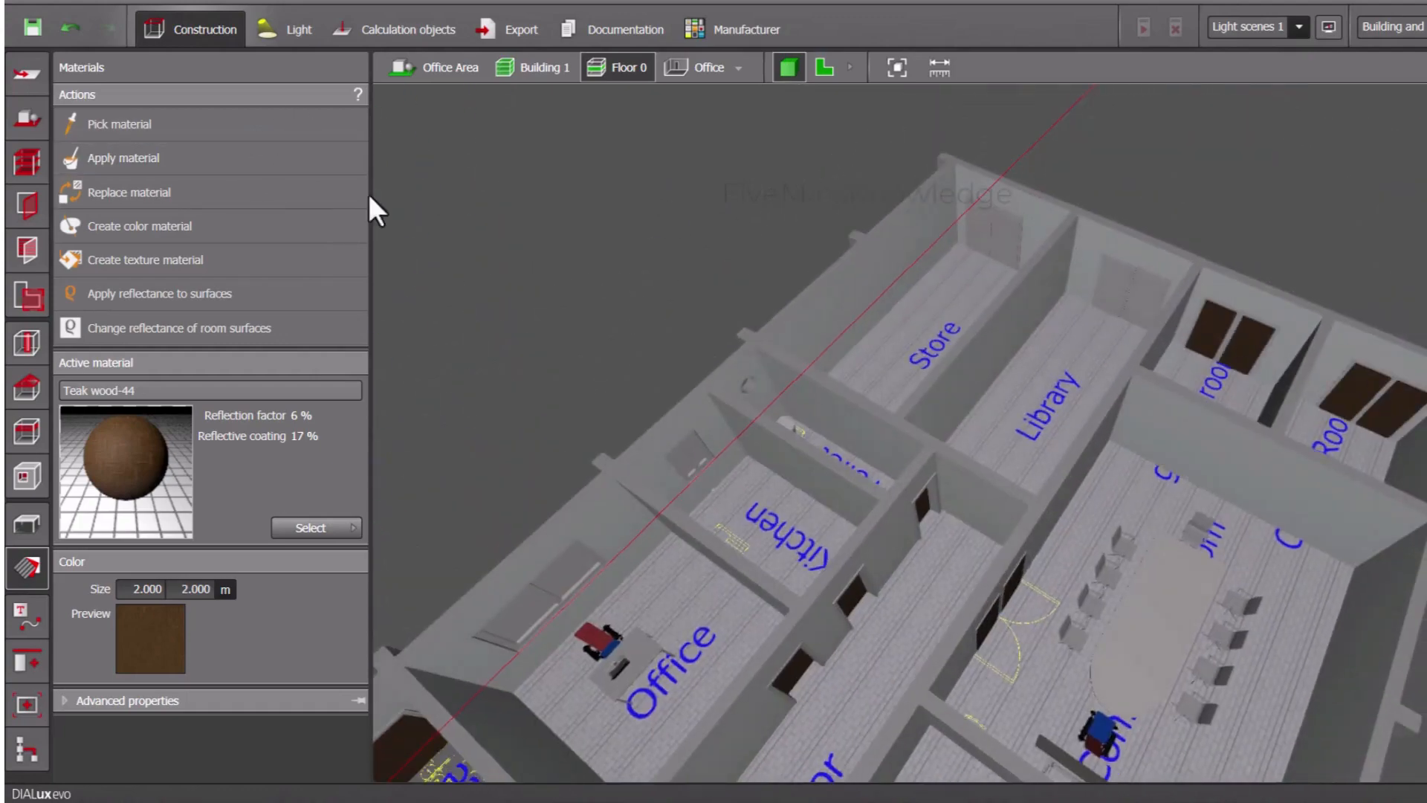
{"action": "left_click", "coordinate": [1001, 232]}
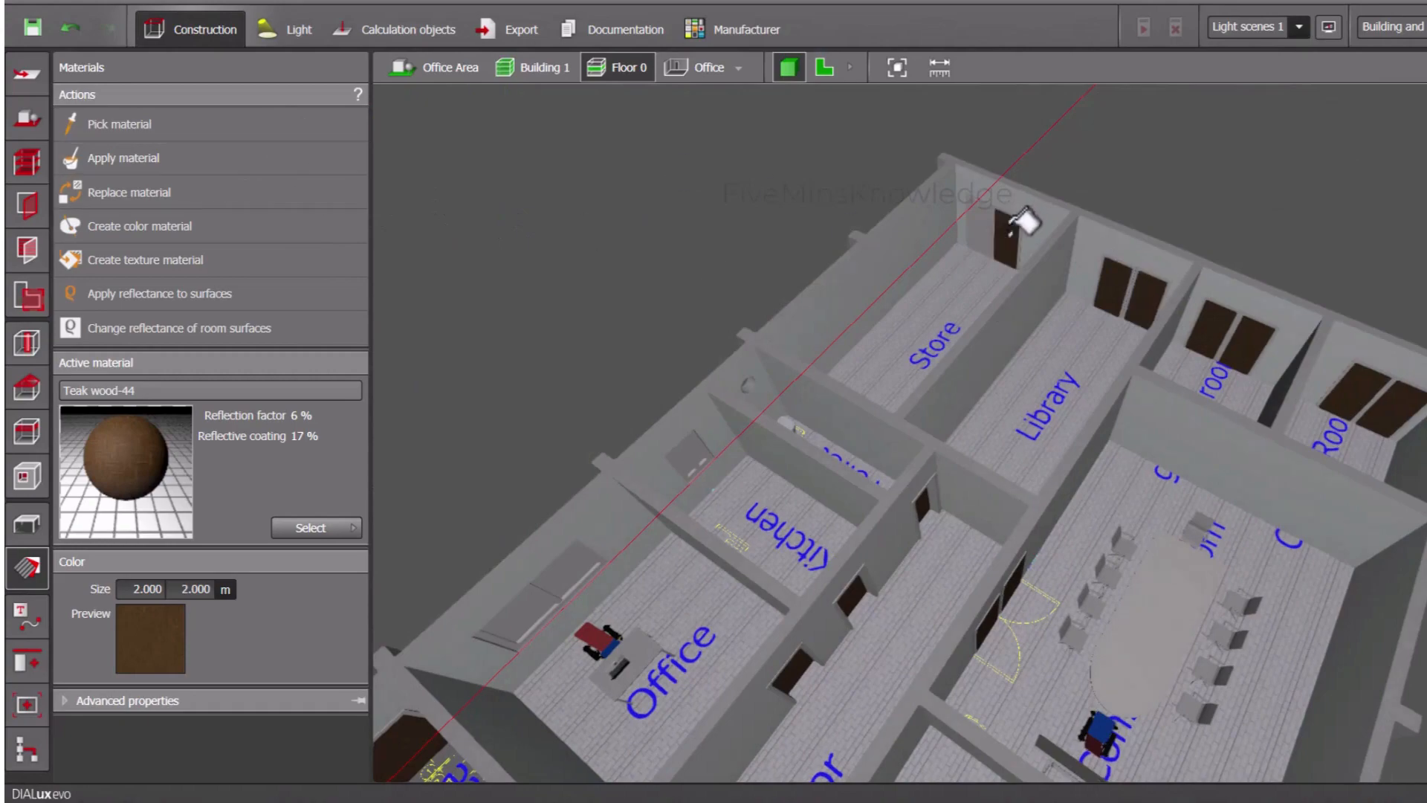
Apply Teak wood-44 to the frame of the Office window.
{"action": "right_click_drag", "start_coordinate": [763, 553], "coordinate": [693, 483]}
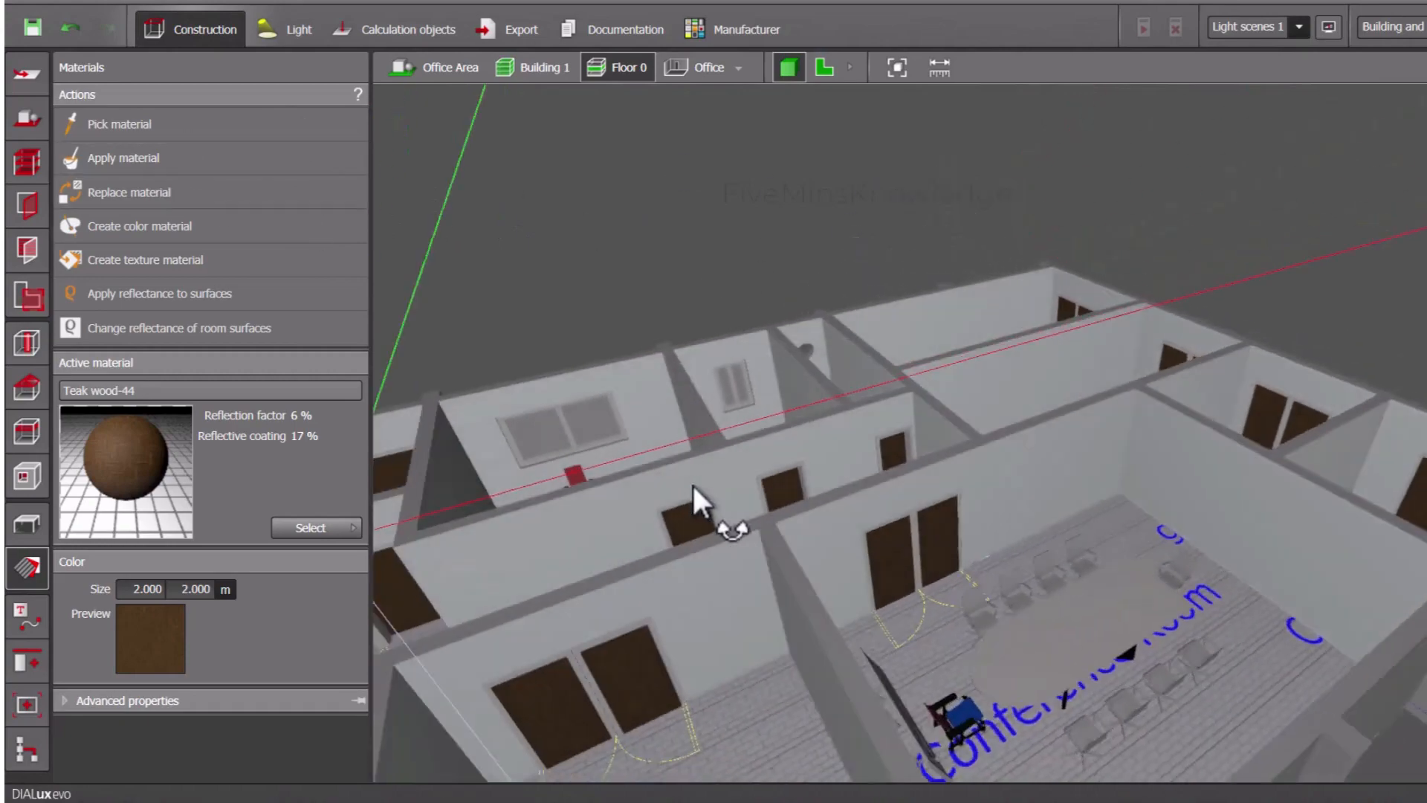
{"action": "scroll", "coordinate": [469, 435], "scroll_direction": "up", "scroll_amount": 5}
{"action": "left_click", "coordinate": [577, 381]}
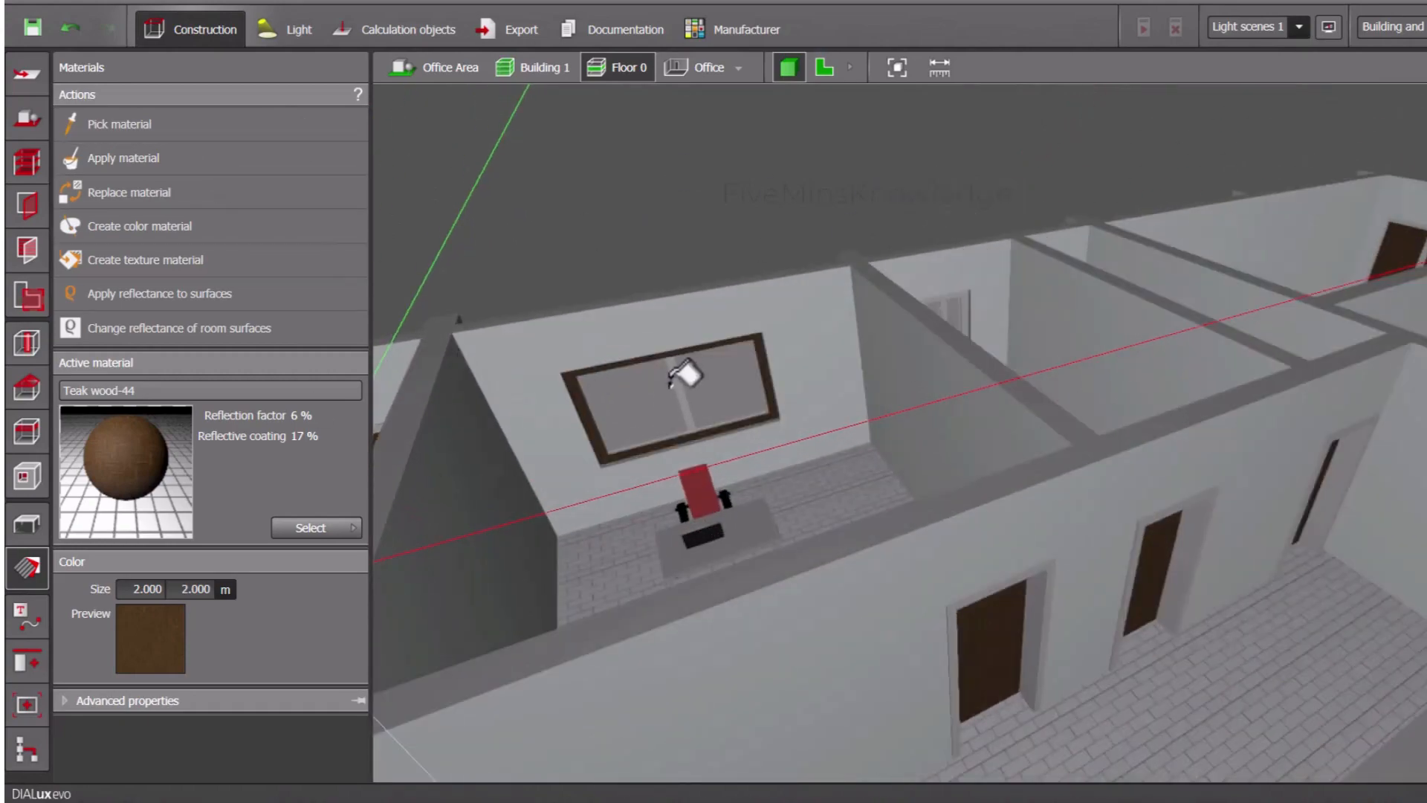
{"action": "left_click", "coordinate": [1038, 442]}
Pick 9010 (Pure white) from the Office window wall and reapply it to the Office wall shared with the Kitchen.
{"action": "left_click", "coordinate": [266, 125]}
{"action": "left_click", "coordinate": [828, 325]}
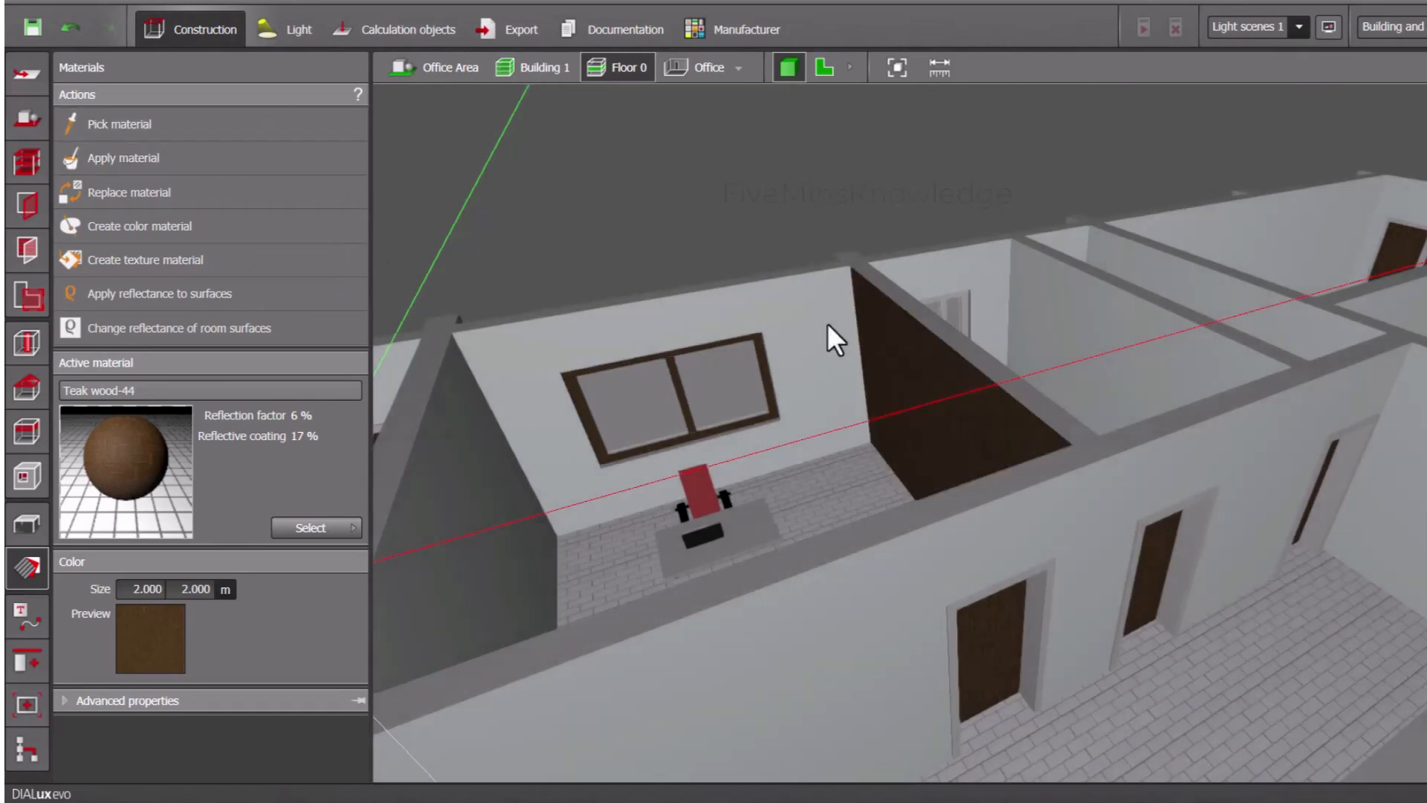
{"action": "left_click", "coordinate": [998, 403]}
Pick Teak wood-44 from the Office window frame and apply it to the Kitchen window frame.
{"action": "right_click_drag", "start_coordinate": [796, 455], "coordinate": [257, 283]}
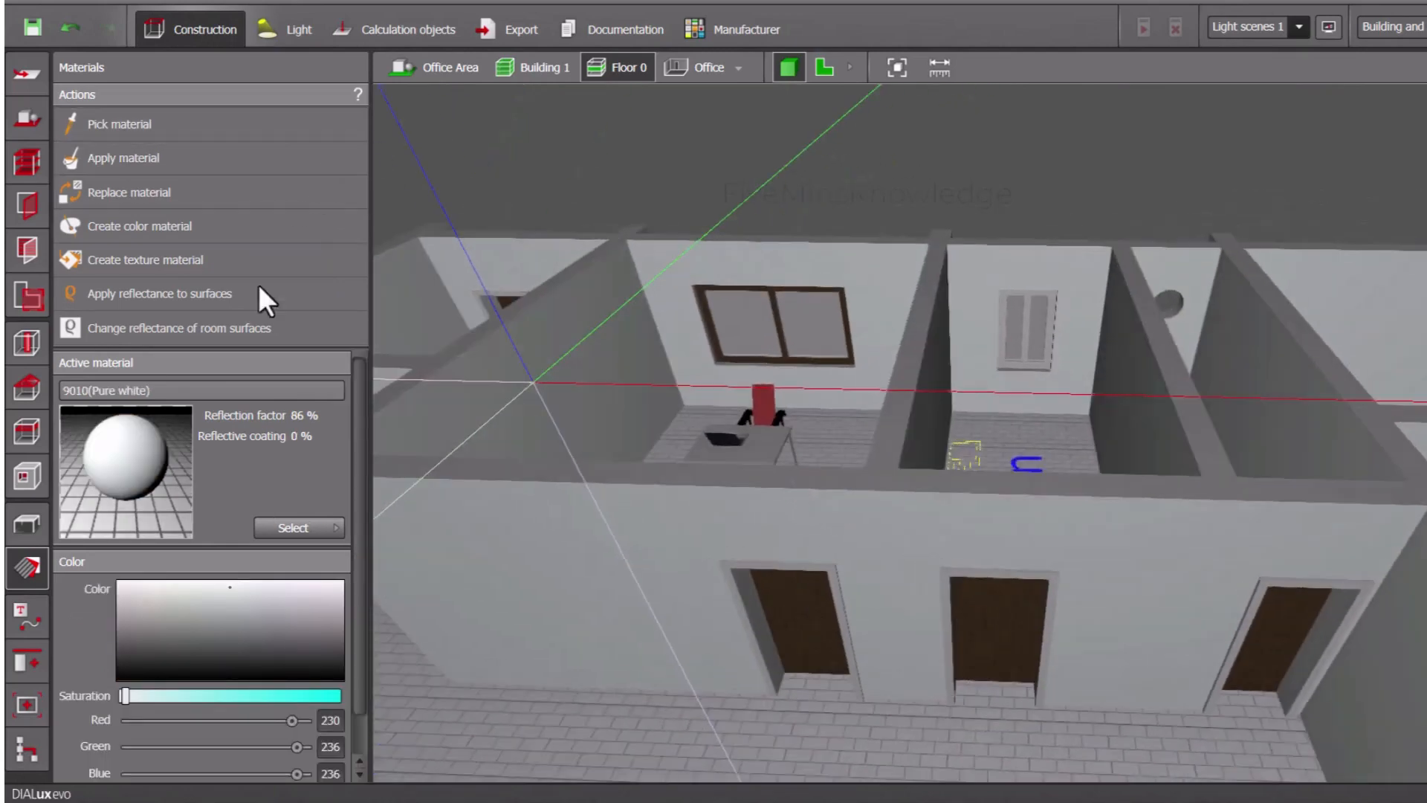
{"action": "left_click", "coordinate": [723, 358]}
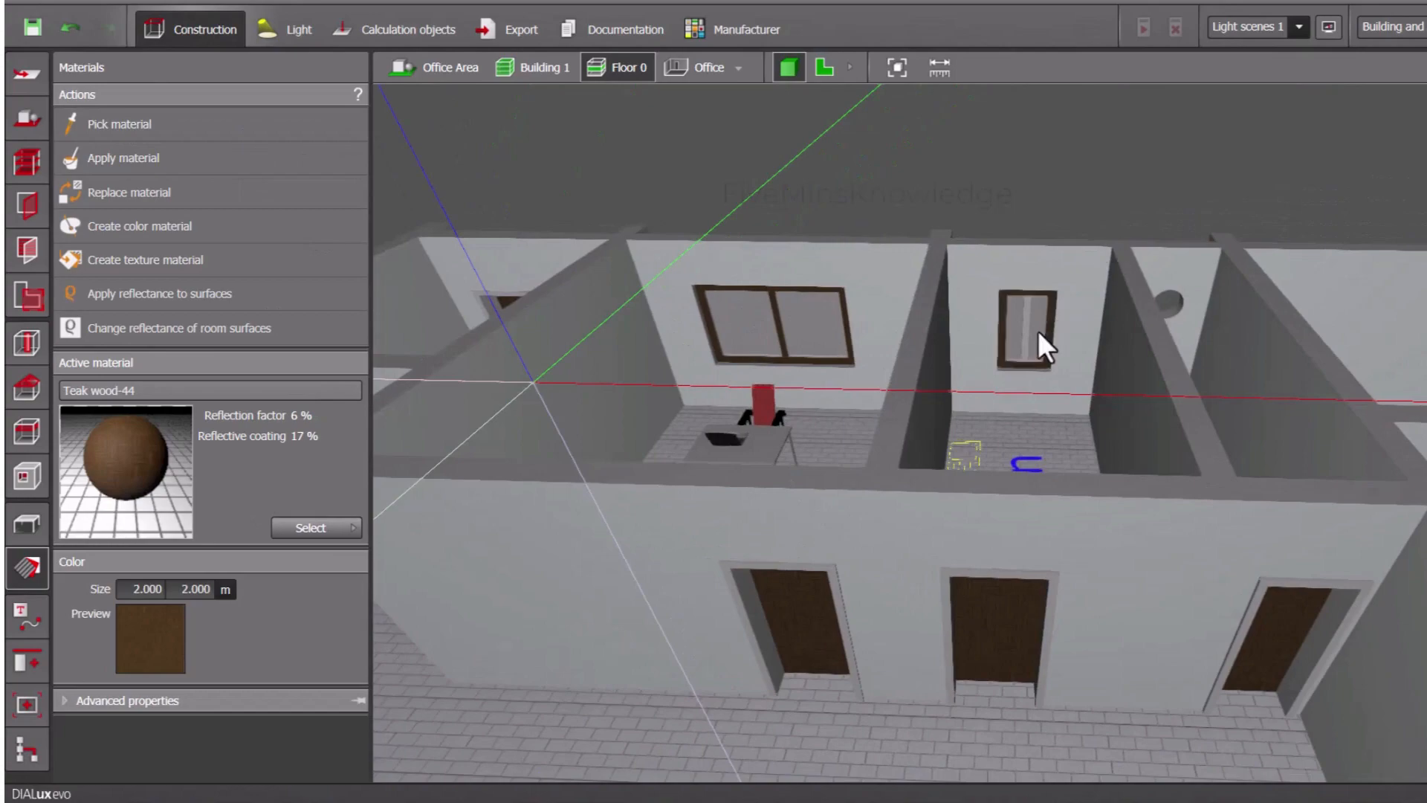
{"action": "scroll", "coordinate": [1039, 341], "scroll_direction": "up", "scroll_amount": 2}
{"action": "scroll", "coordinate": [1042, 328], "scroll_direction": "up", "scroll_amount": 3}
{"action": "scroll", "coordinate": [914, 612], "scroll_direction": "down", "scroll_amount": 6}
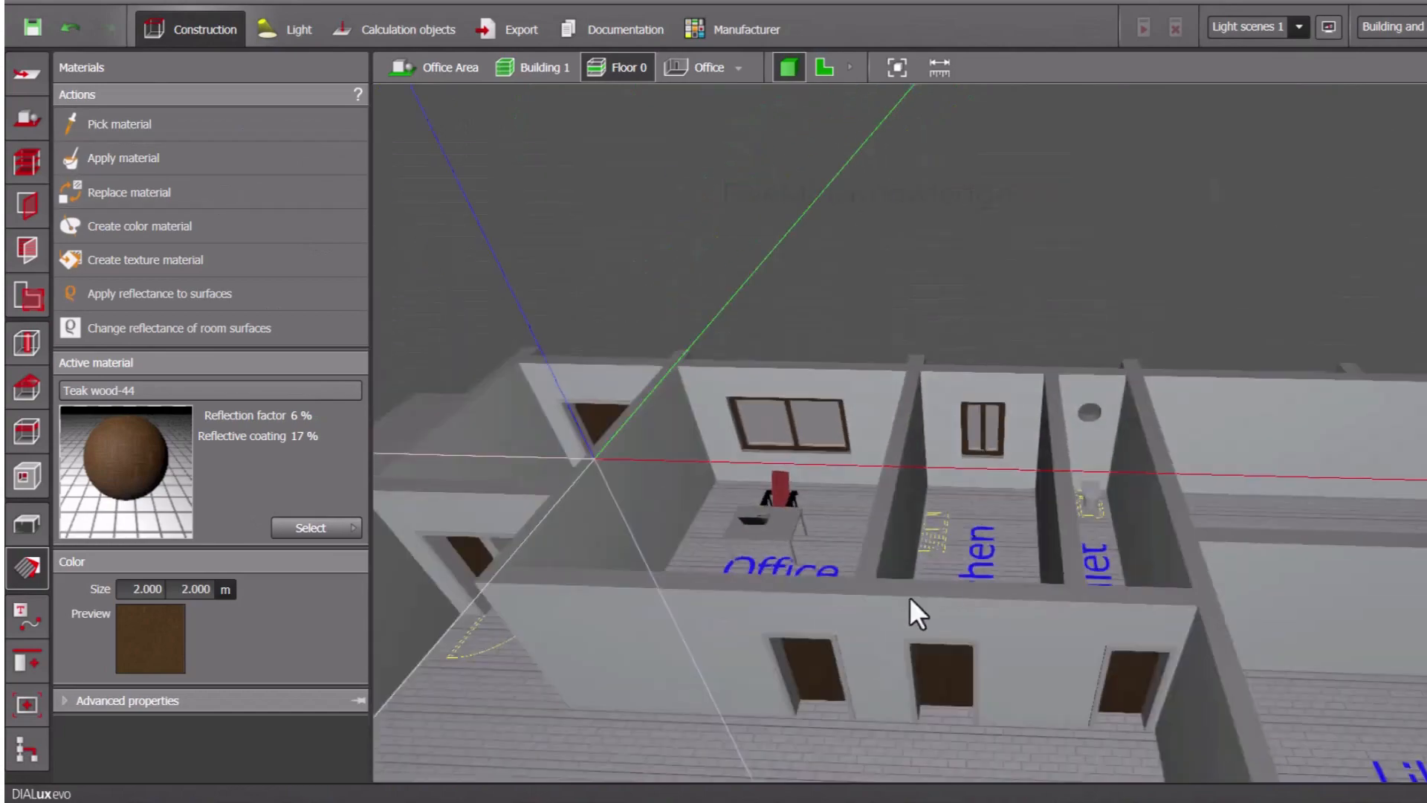
Apply Teak wood-44 to the outer faces of both leaves of the first exterior double door.
{"action": "scroll", "coordinate": [1056, 605], "scroll_direction": "down", "scroll_amount": 3}
{"action": "right_click_drag", "start_coordinate": [1003, 617], "coordinate": [889, 619]}
{"action": "scroll", "coordinate": [719, 579], "scroll_direction": "up", "scroll_amount": 3}
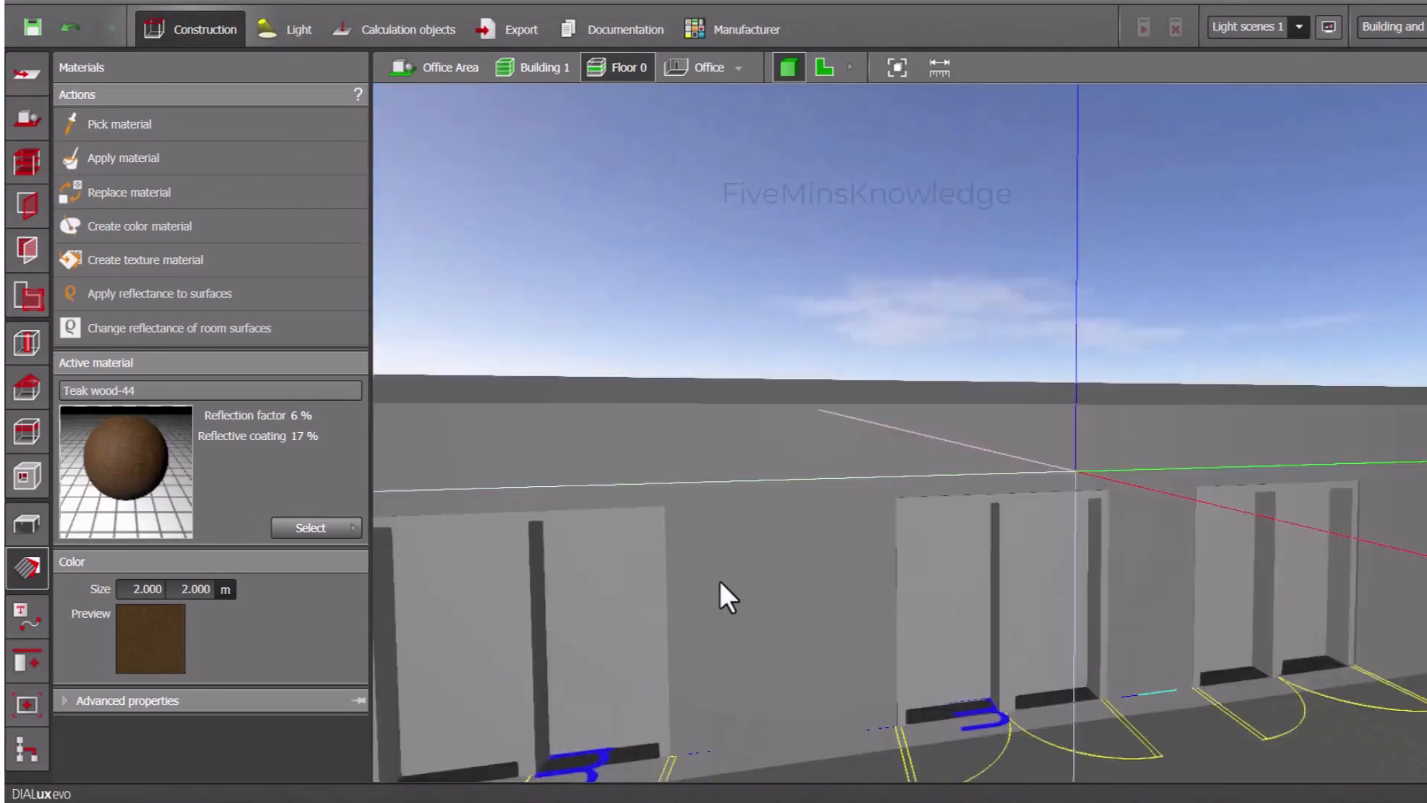
{"action": "scroll", "coordinate": [719, 580], "scroll_direction": "down", "scroll_amount": 2}
{"action": "left_click", "coordinate": [286, 157]}
{"action": "left_click", "coordinate": [568, 605]}
{"action": "left_click", "coordinate": [260, 159]}
{"action": "left_click", "coordinate": [654, 609]}
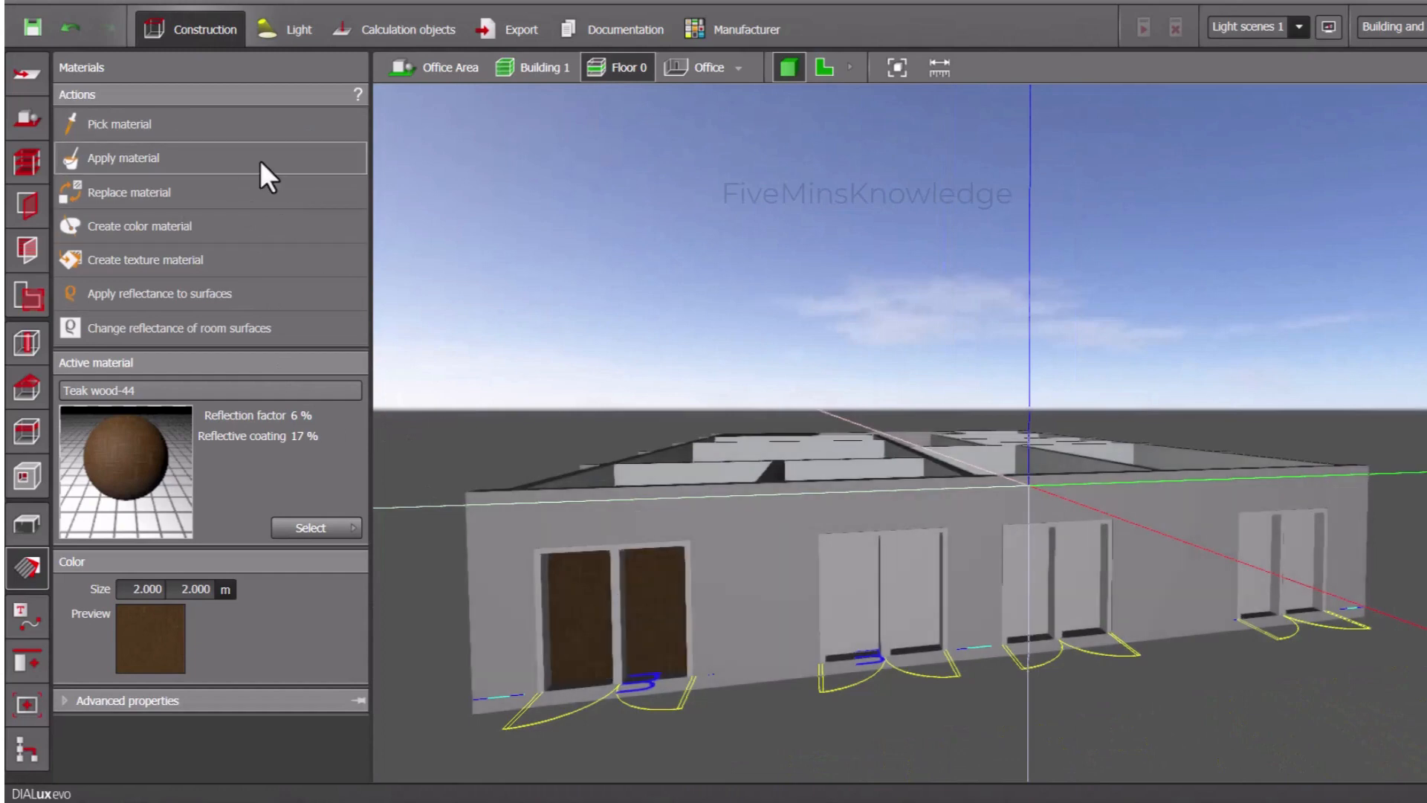
Apply Teak wood-44 to the outer faces of both leaves of the second exterior double door.
{"action": "left_click", "coordinate": [260, 159]}
{"action": "left_click", "coordinate": [854, 598]}
{"action": "left_click", "coordinate": [929, 583]}
Apply Teak wood-44 to the outer faces of both leaves of the third and fourth exterior double doors.
{"action": "left_click", "coordinate": [1029, 580]}
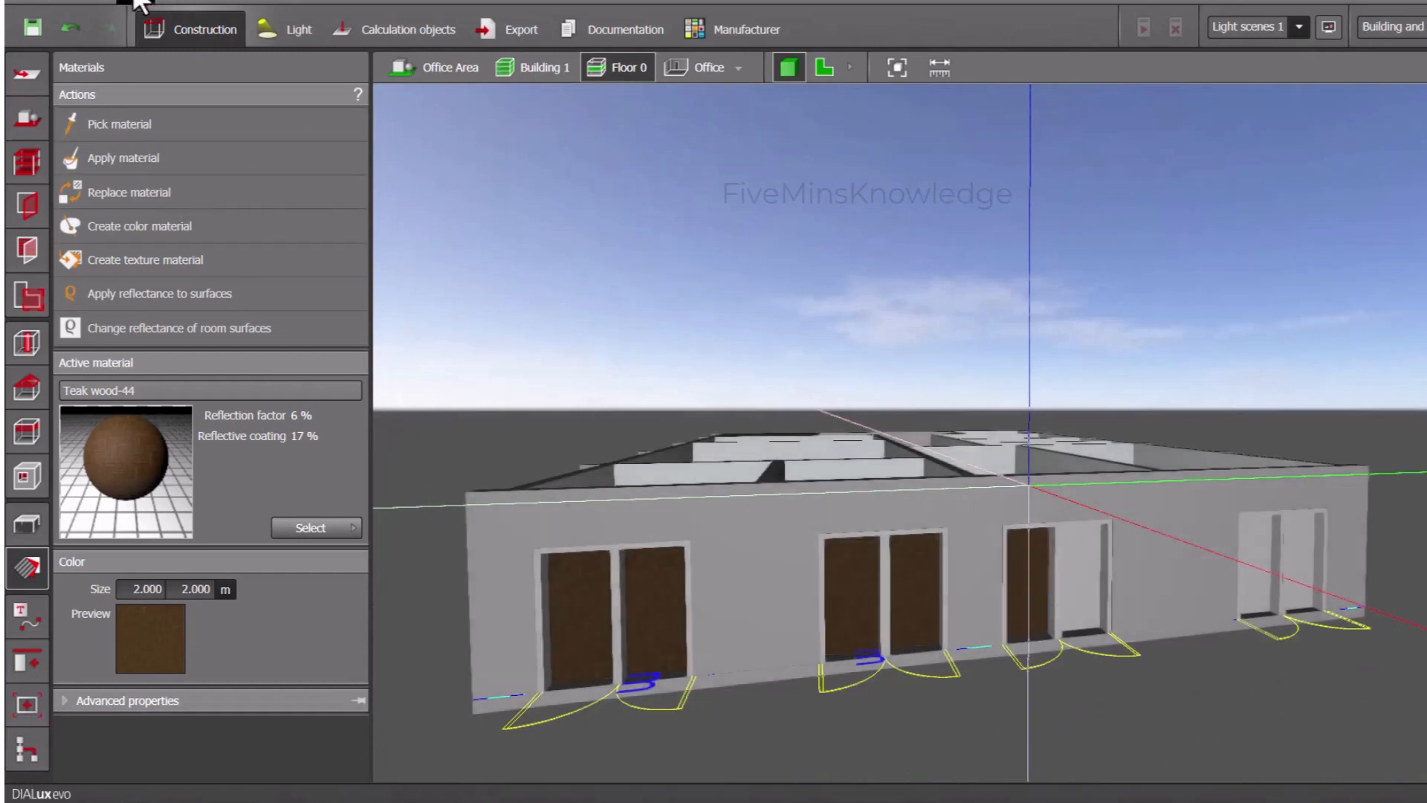
{"action": "left_click", "coordinate": [1099, 572]}
{"action": "left_click", "coordinate": [1305, 568]}
{"action": "left_click", "coordinate": [181, 157]}
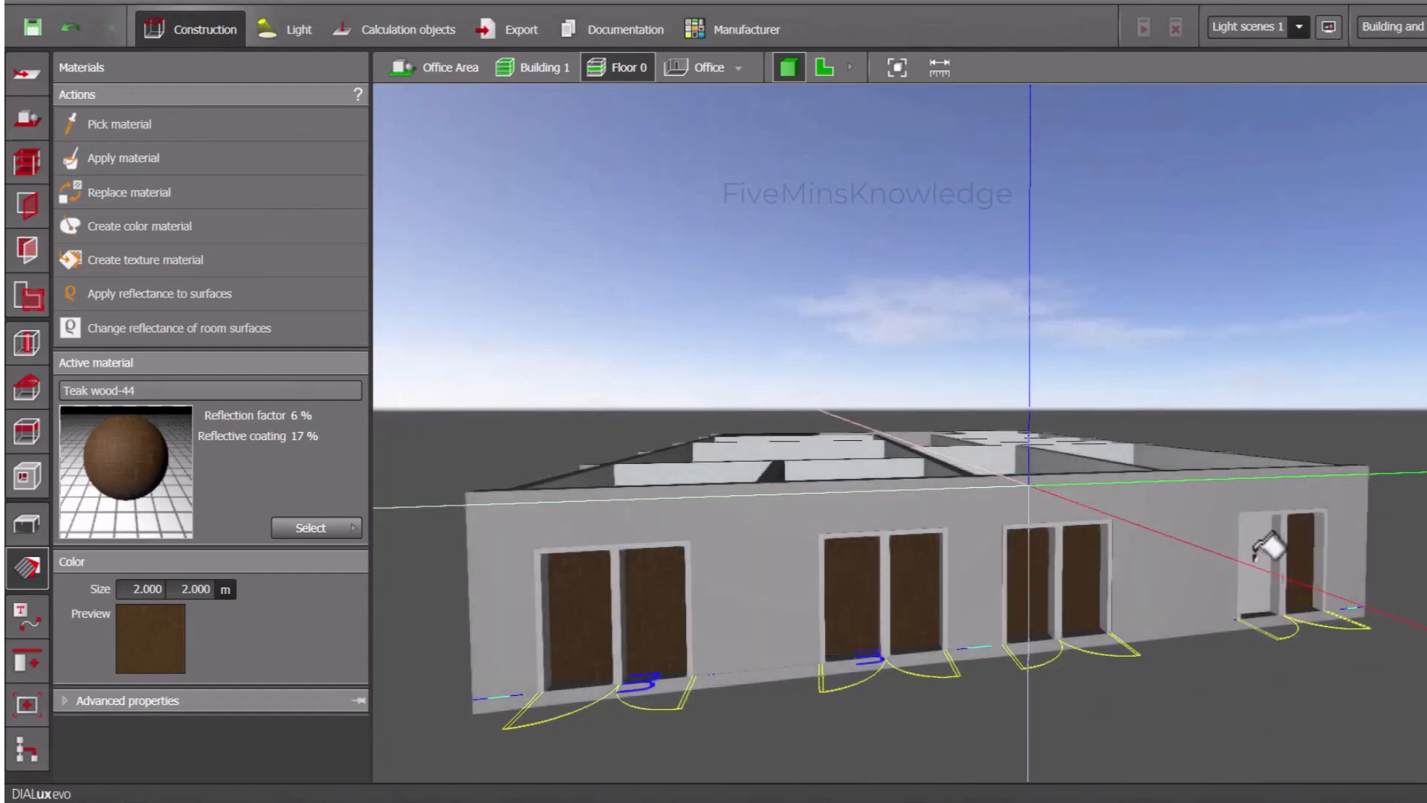
{"action": "left_click", "coordinate": [1255, 561]}
Apply Teak wood-44 to the exterior door and the narrow window's outer frame on the side facade.
{"action": "right_click_drag", "start_coordinate": [1289, 728], "coordinate": [1074, 617]}
{"action": "left_click", "coordinate": [178, 158]}
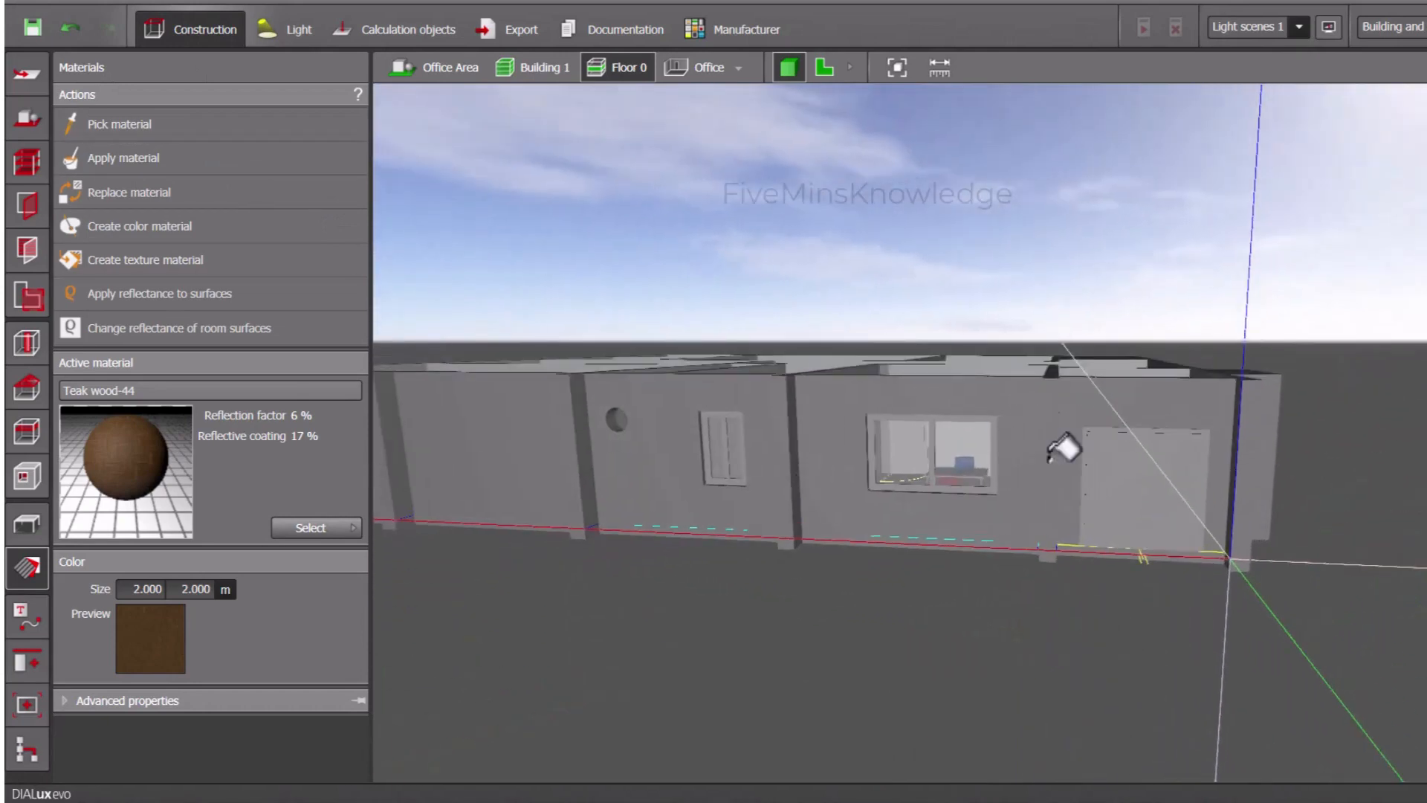
{"action": "left_click", "coordinate": [1126, 475]}
{"action": "scroll", "coordinate": [717, 405], "scroll_direction": "up", "scroll_amount": 3}
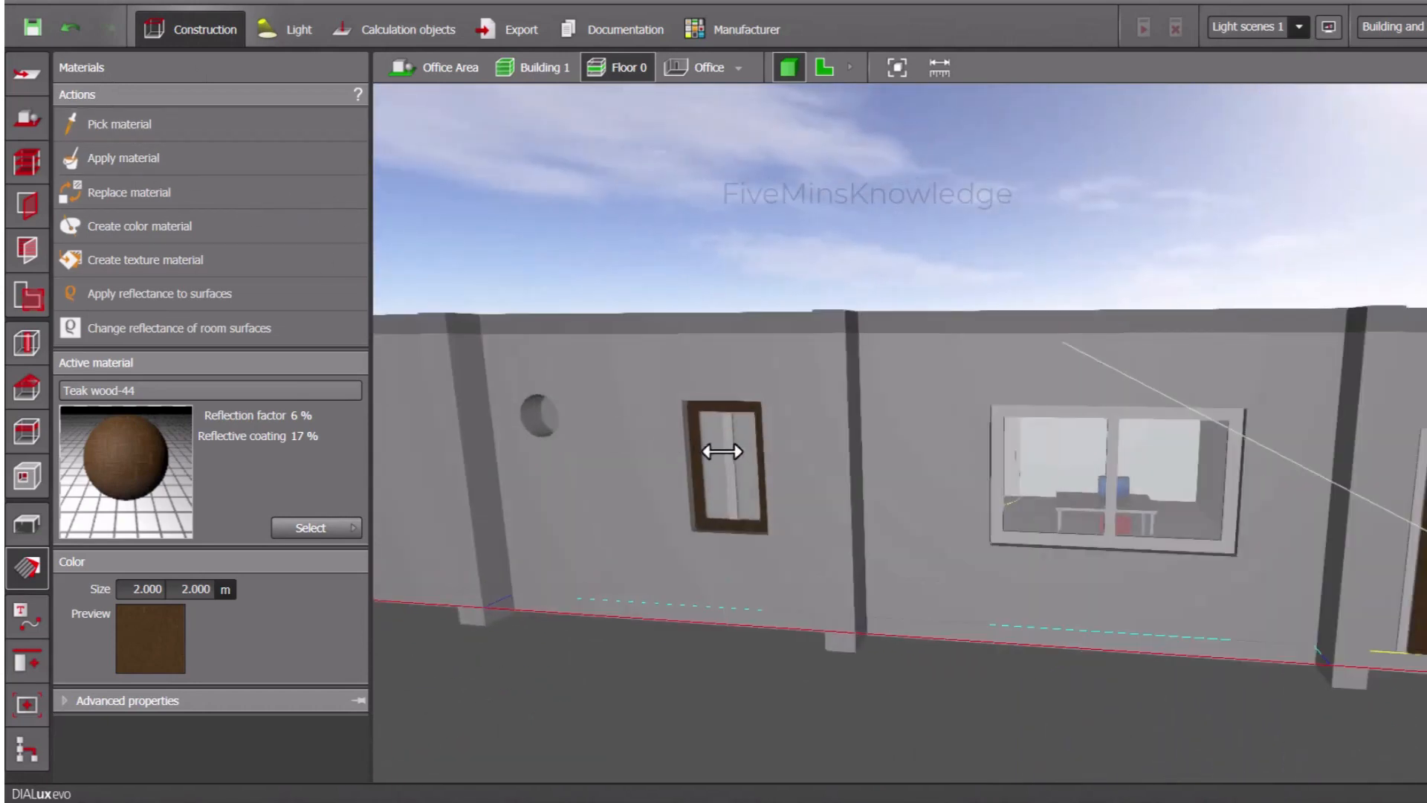
Apply Teak wood-44 to the narrow window's mullion and to the wide window's mullion and outer frame on the side facade.
{"action": "left_click", "coordinate": [240, 169]}
{"action": "left_click", "coordinate": [1113, 468]}
{"action": "left_click", "coordinate": [303, 154]}
{"action": "scroll", "coordinate": [997, 451], "scroll_direction": "up", "scroll_amount": 1}
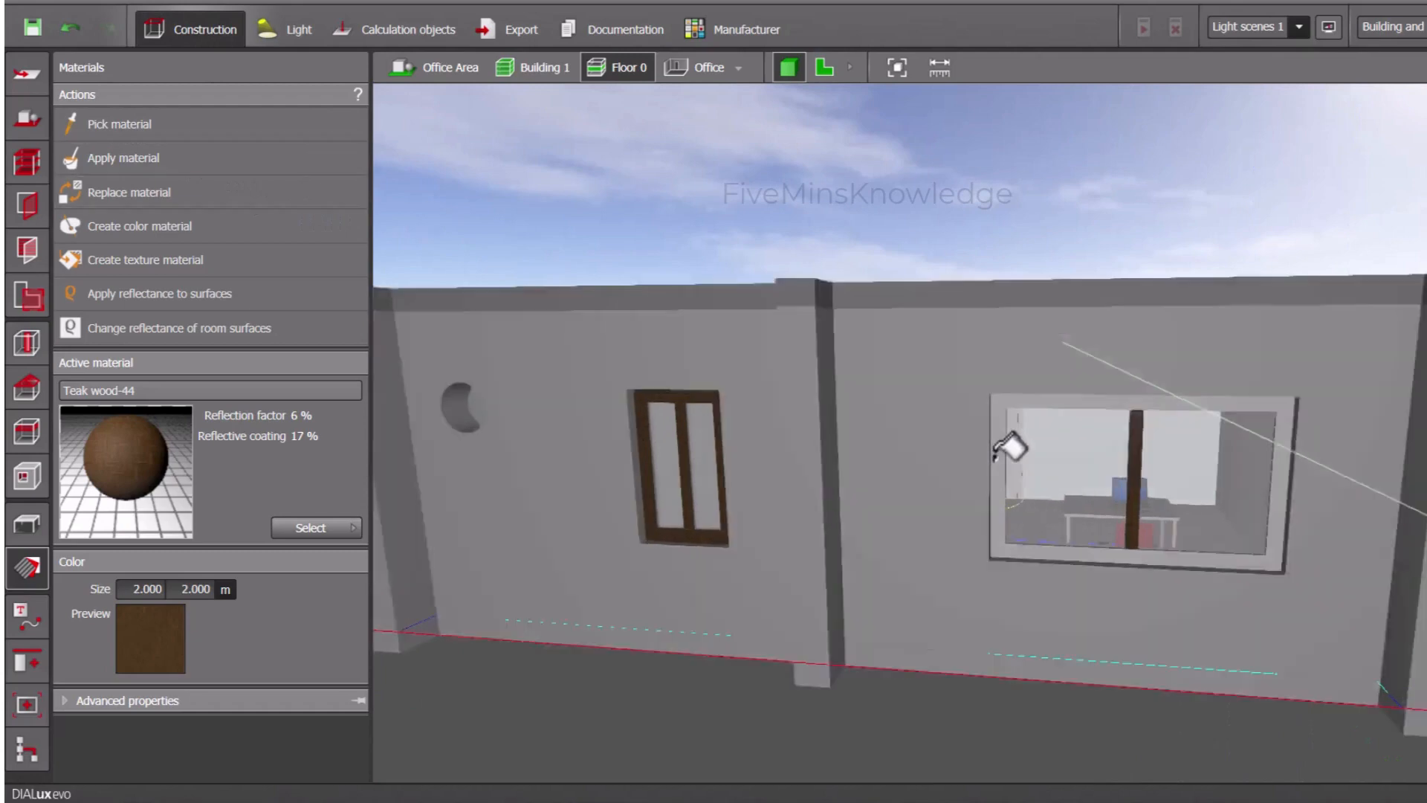
{"action": "left_click", "coordinate": [997, 453]}
Select the desktop surface in Office 2, and pick the Calcareous sandstone material from the floor.
{"action": "scroll", "coordinate": [880, 645], "scroll_direction": "down", "scroll_amount": 4}
{"action": "scroll", "coordinate": [879, 644], "scroll_direction": "down", "scroll_amount": 4}
{"action": "right_click_drag", "start_coordinate": [765, 624], "coordinate": [524, 735]}
{"action": "scroll", "coordinate": [929, 654], "scroll_direction": "up", "scroll_amount": 3}
{"action": "right_click_drag", "start_coordinate": [914, 661], "coordinate": [635, 688]}
{"action": "scroll", "coordinate": [657, 690], "scroll_direction": "up", "scroll_amount": 3}
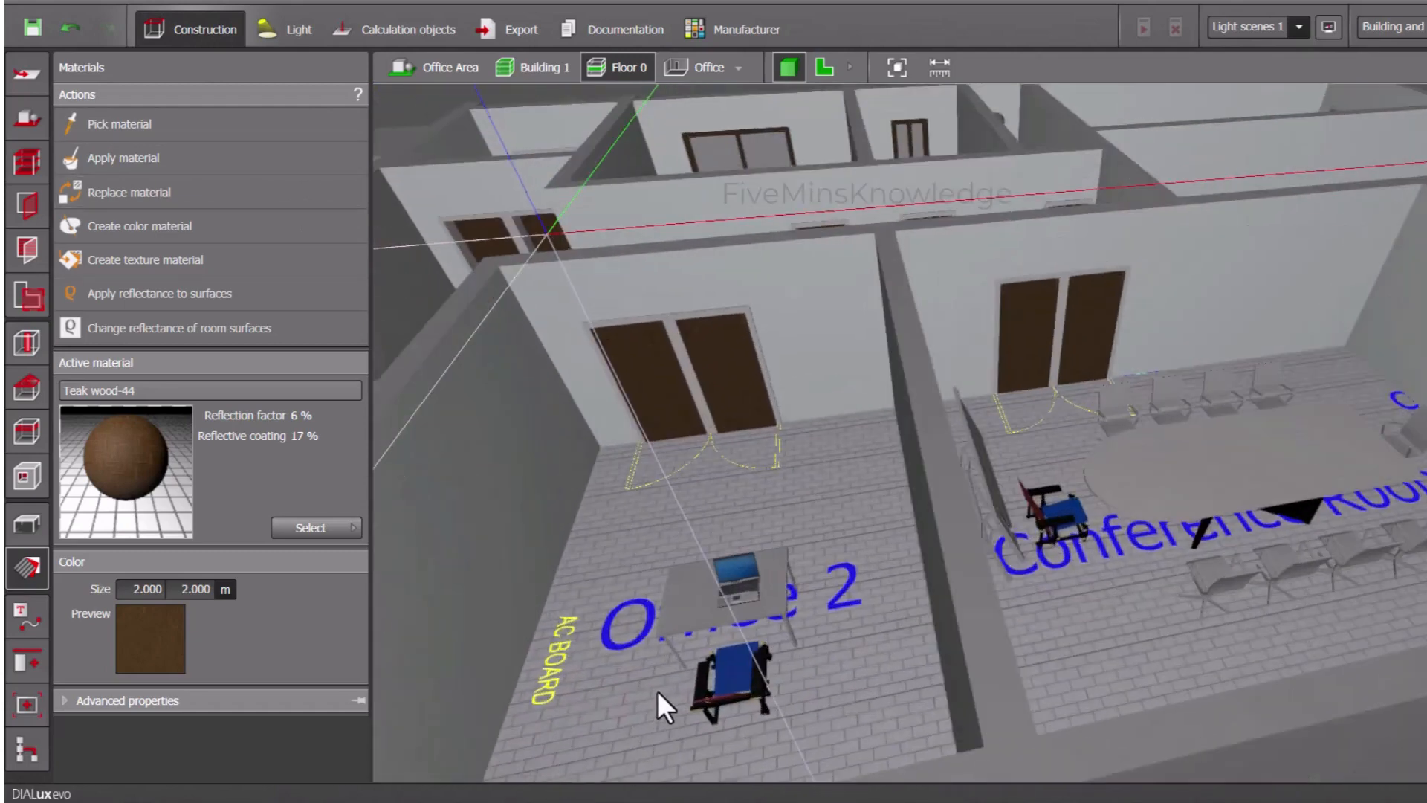
{"action": "left_click", "coordinate": [702, 584]}
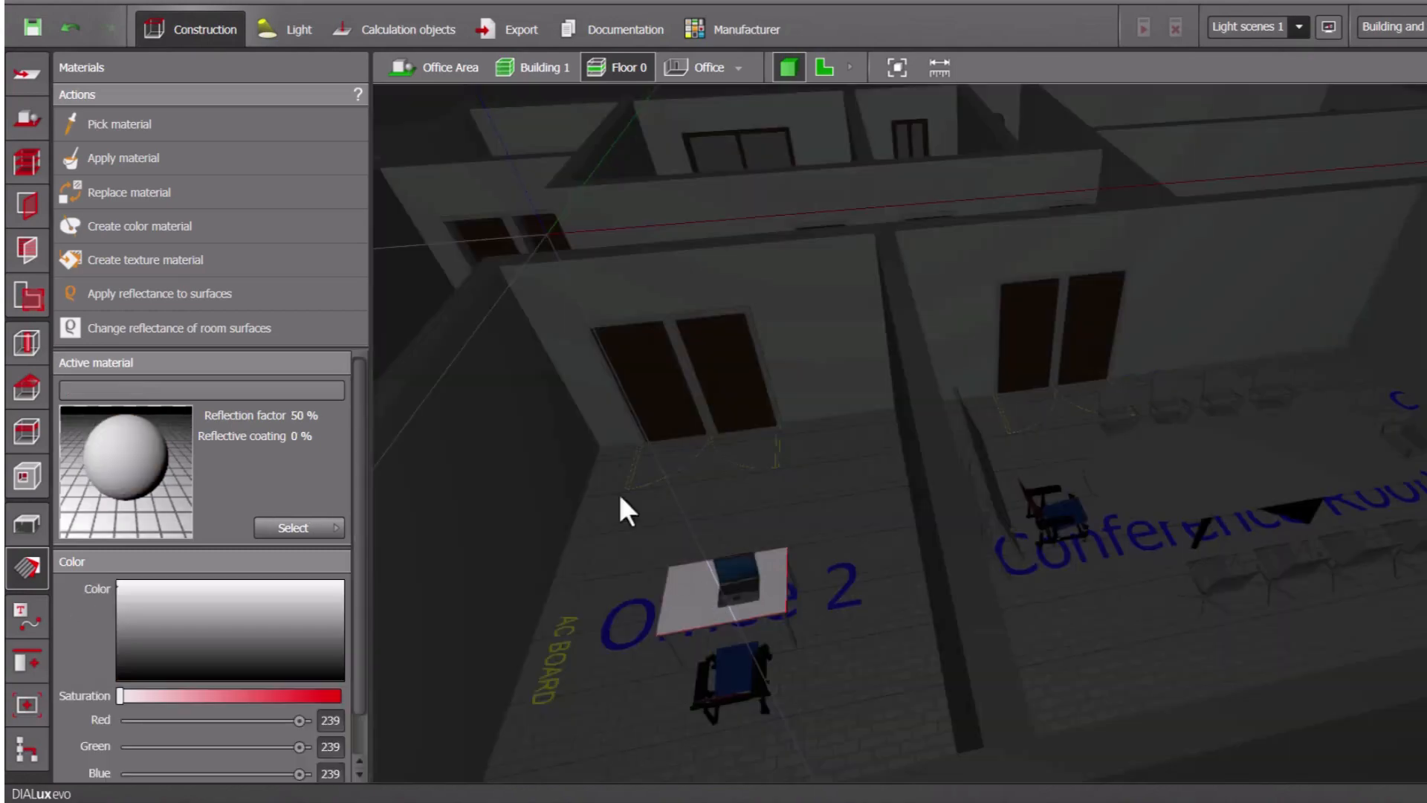
{"action": "left_click", "coordinate": [100, 123]}
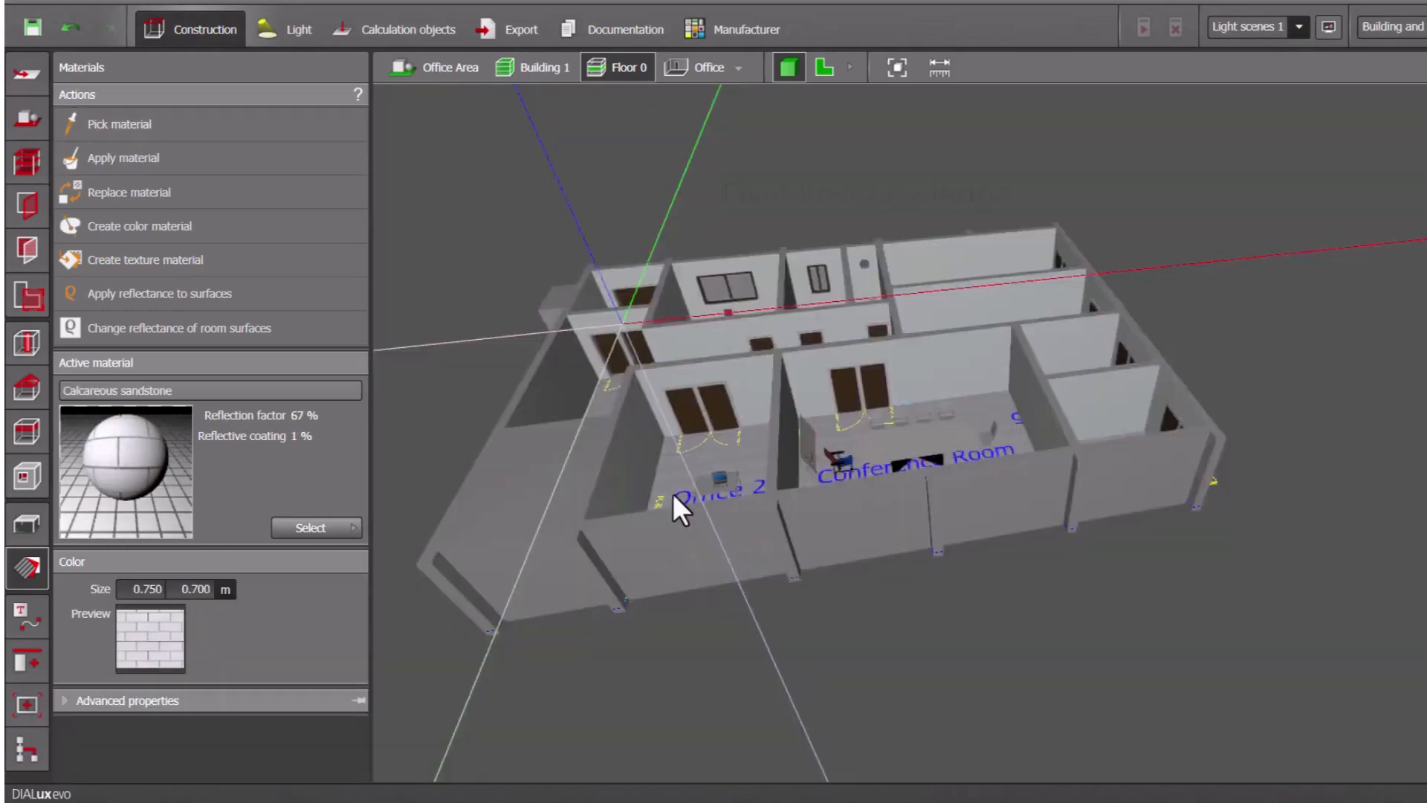
Pick Teak wood-44 from the Office 2 door and apply it to the Office 2 desktop.
{"action": "scroll", "coordinate": [673, 490], "scroll_direction": "up", "scroll_amount": 3}
{"action": "scroll", "coordinate": [827, 437], "scroll_direction": "up", "scroll_amount": 3}
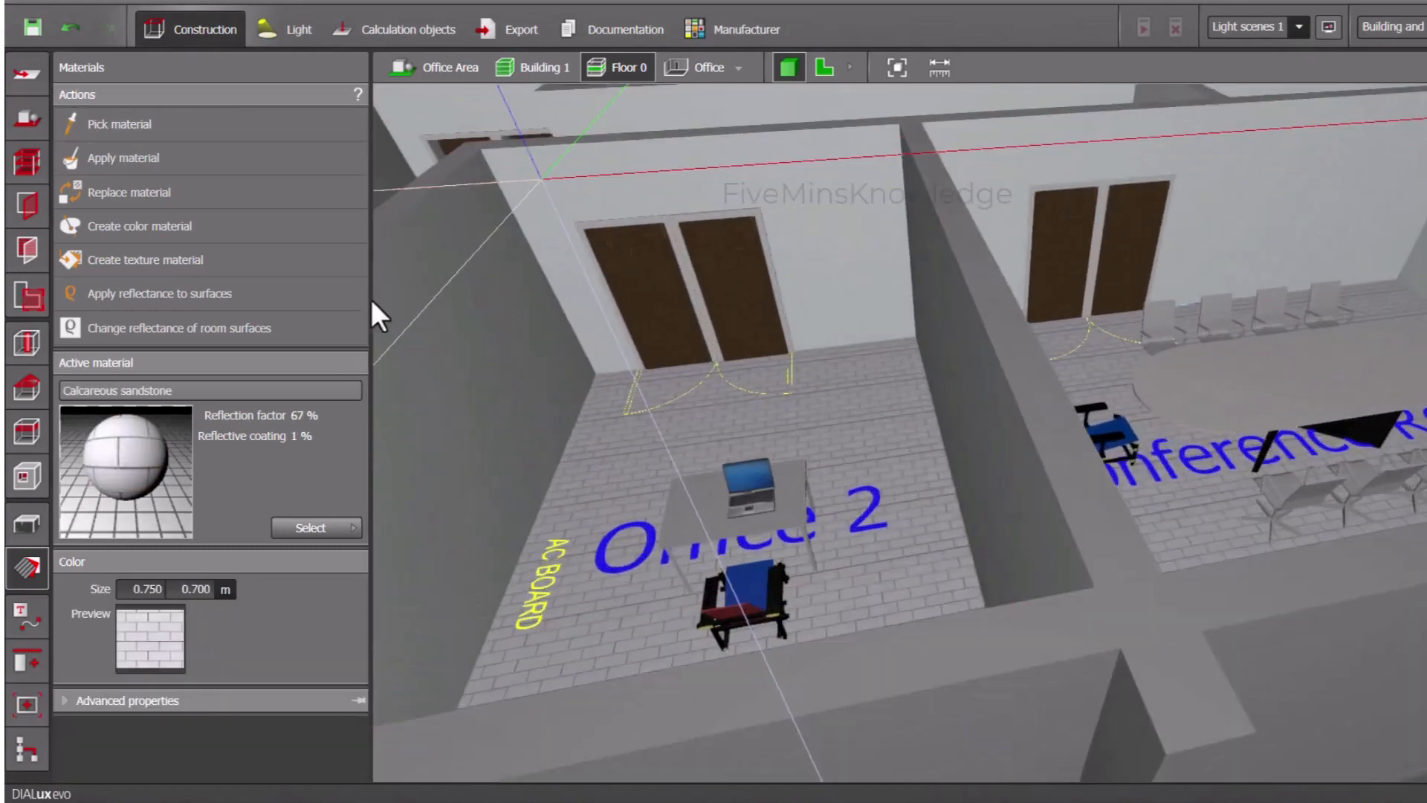
{"action": "left_click", "coordinate": [163, 132]}
{"action": "left_click", "coordinate": [666, 272]}
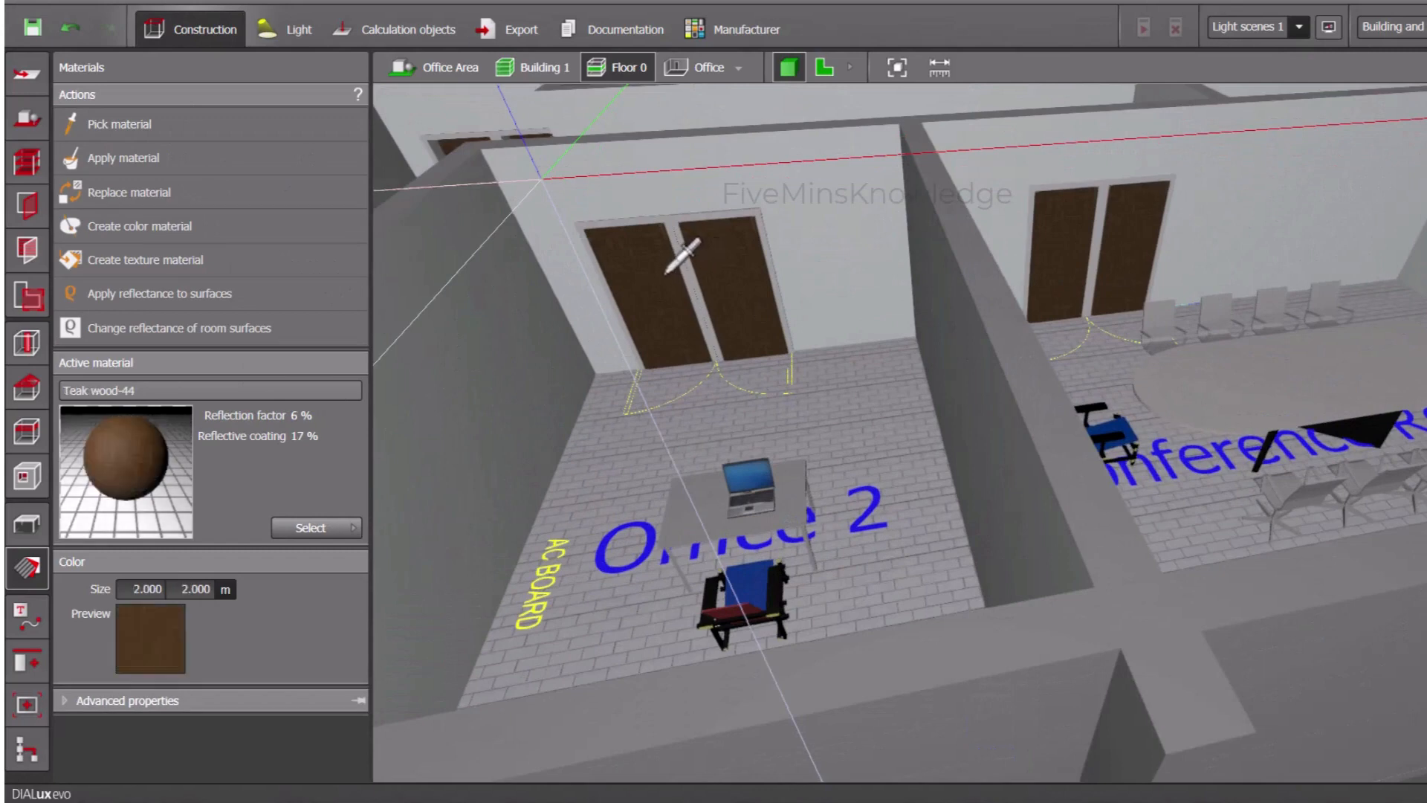
{"action": "left_click", "coordinate": [212, 176]}
{"action": "left_click", "coordinate": [801, 496]}
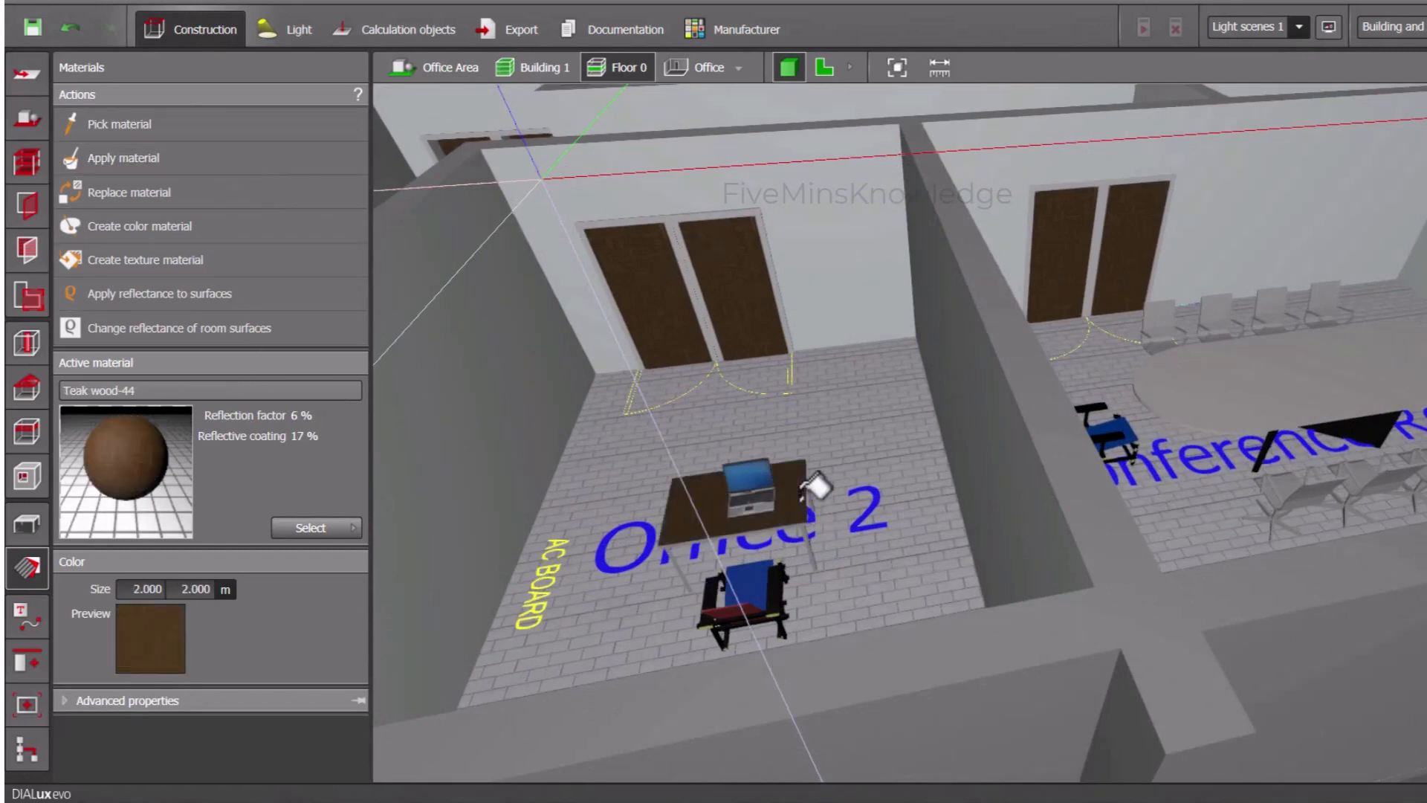
Apply Teak wood-44 to the top of the Conference Room table.
{"action": "left_click", "coordinate": [250, 159]}
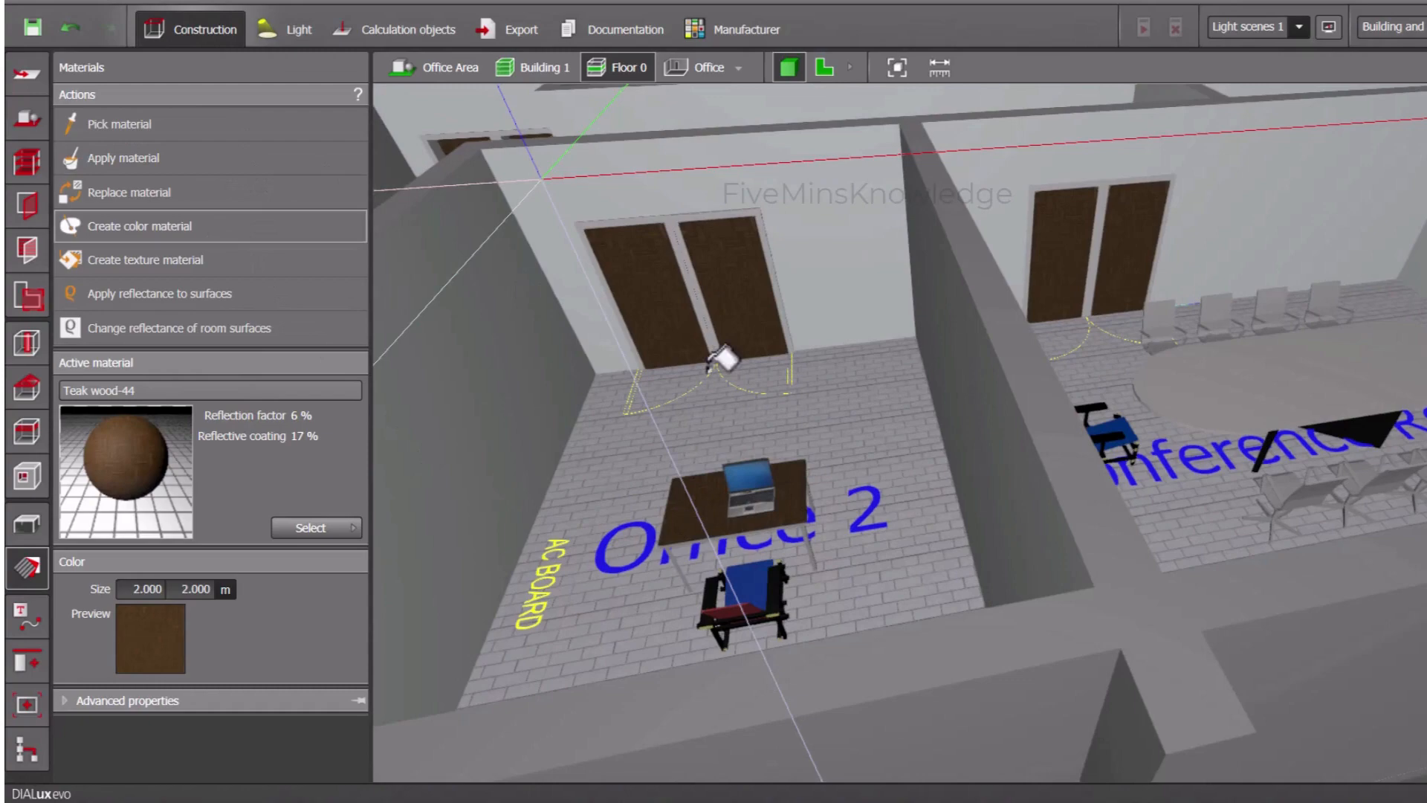
{"action": "left_click", "coordinate": [1382, 403]}
{"action": "scroll", "coordinate": [1384, 657], "scroll_direction": "down", "scroll_amount": 10}
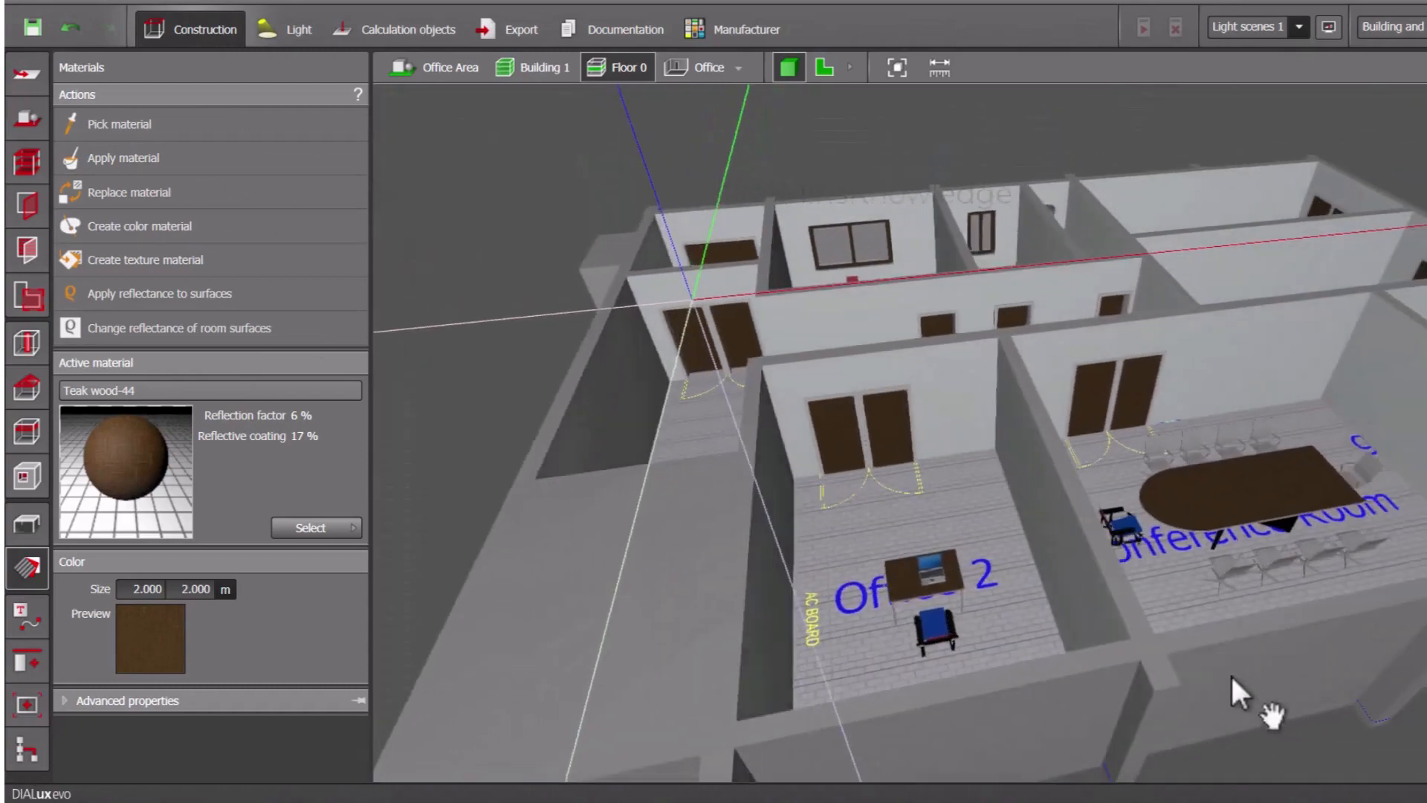
Examine the applied materials in the Conference Room and neighbouring rooms from several angles.
{"action": "middle_click_drag", "start_coordinate": [1230, 675], "coordinate": [1089, 695]}
{"action": "scroll", "coordinate": [1052, 631], "scroll_direction": "up", "scroll_amount": 6}
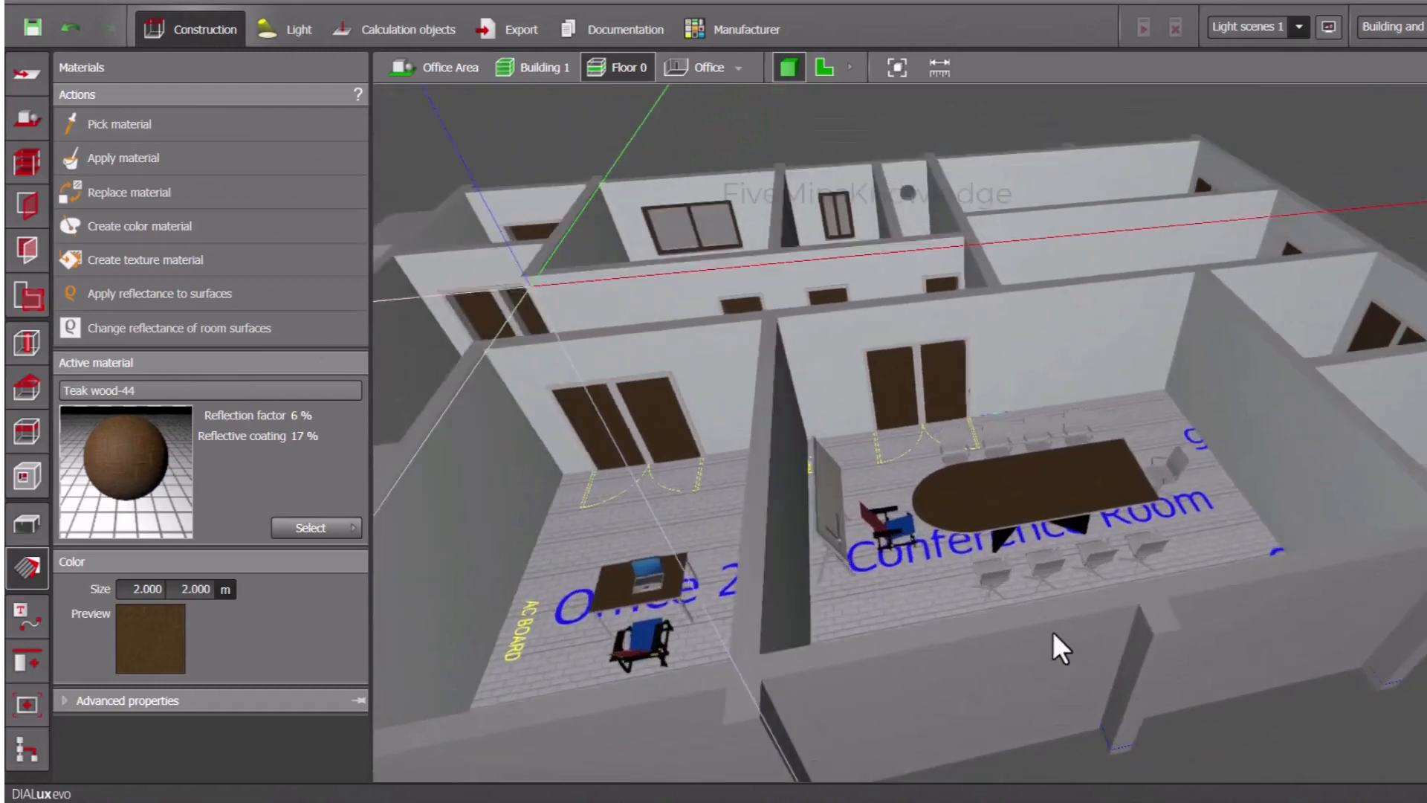
{"action": "right_click_drag", "start_coordinate": [1161, 501], "coordinate": [1078, 535]}
{"action": "scroll", "coordinate": [1068, 185], "scroll_direction": "up", "scroll_amount": 3}
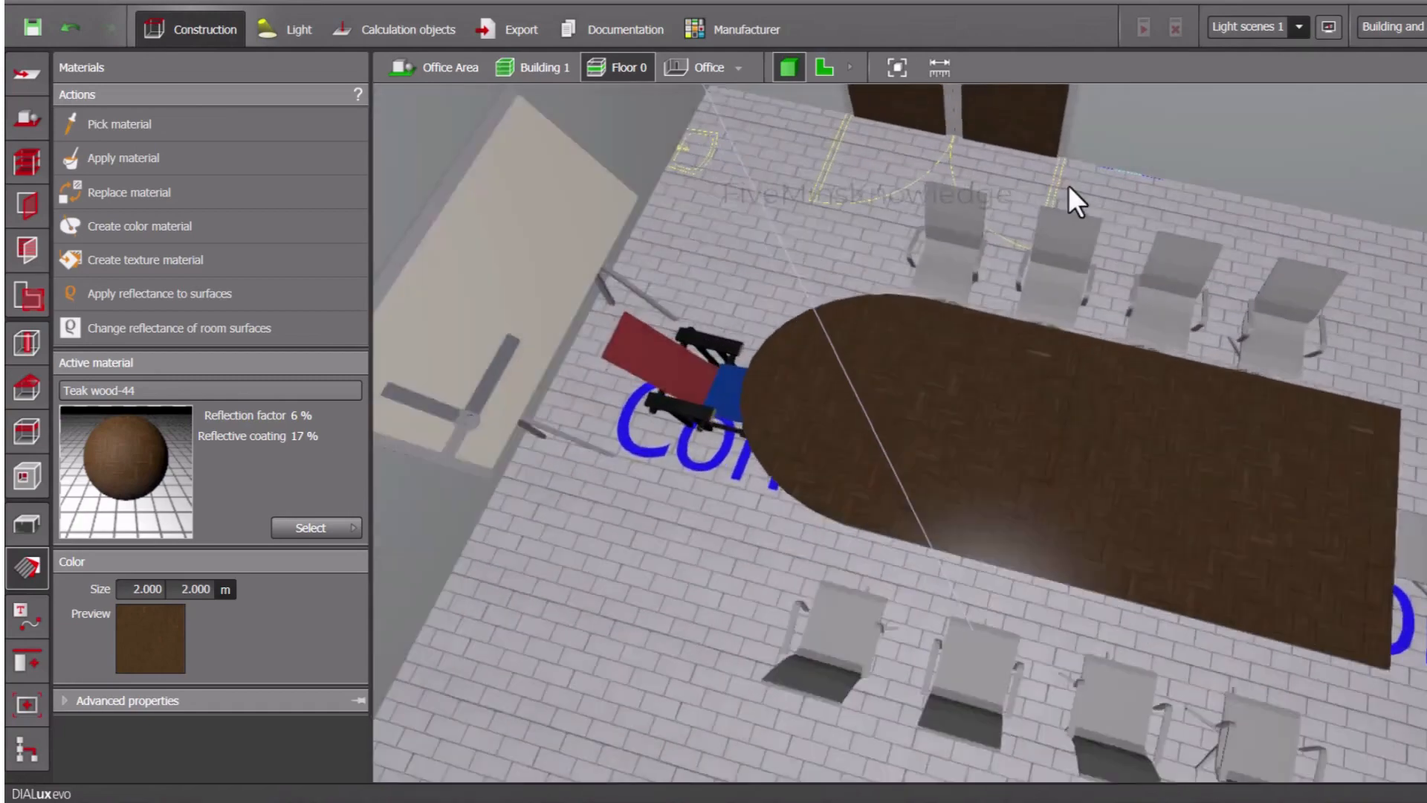
{"action": "scroll", "coordinate": [1067, 185], "scroll_direction": "down", "scroll_amount": 8}
{"action": "right_click_drag", "start_coordinate": [947, 639], "coordinate": [937, 550]}
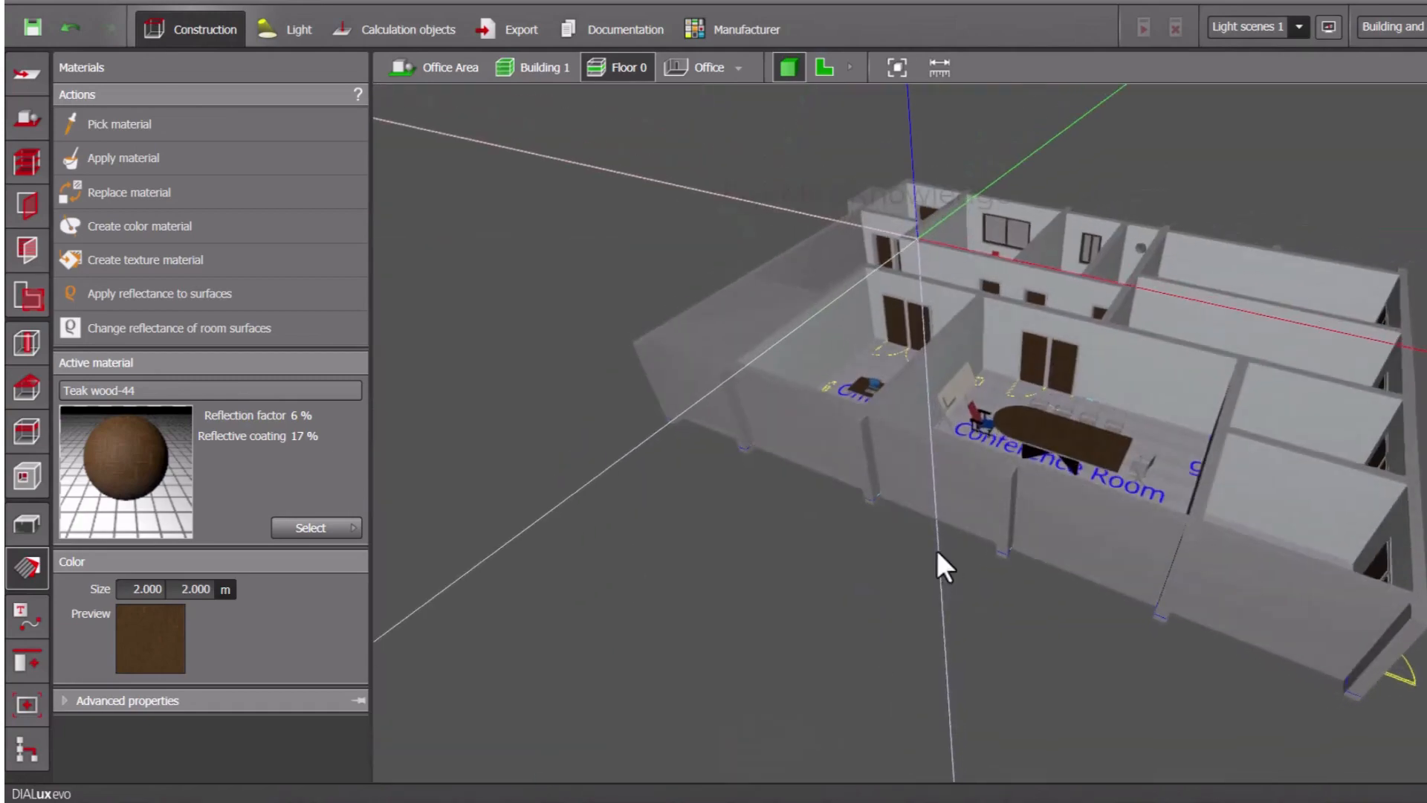
{"action": "scroll", "coordinate": [1291, 402], "scroll_direction": "up", "scroll_amount": 3}
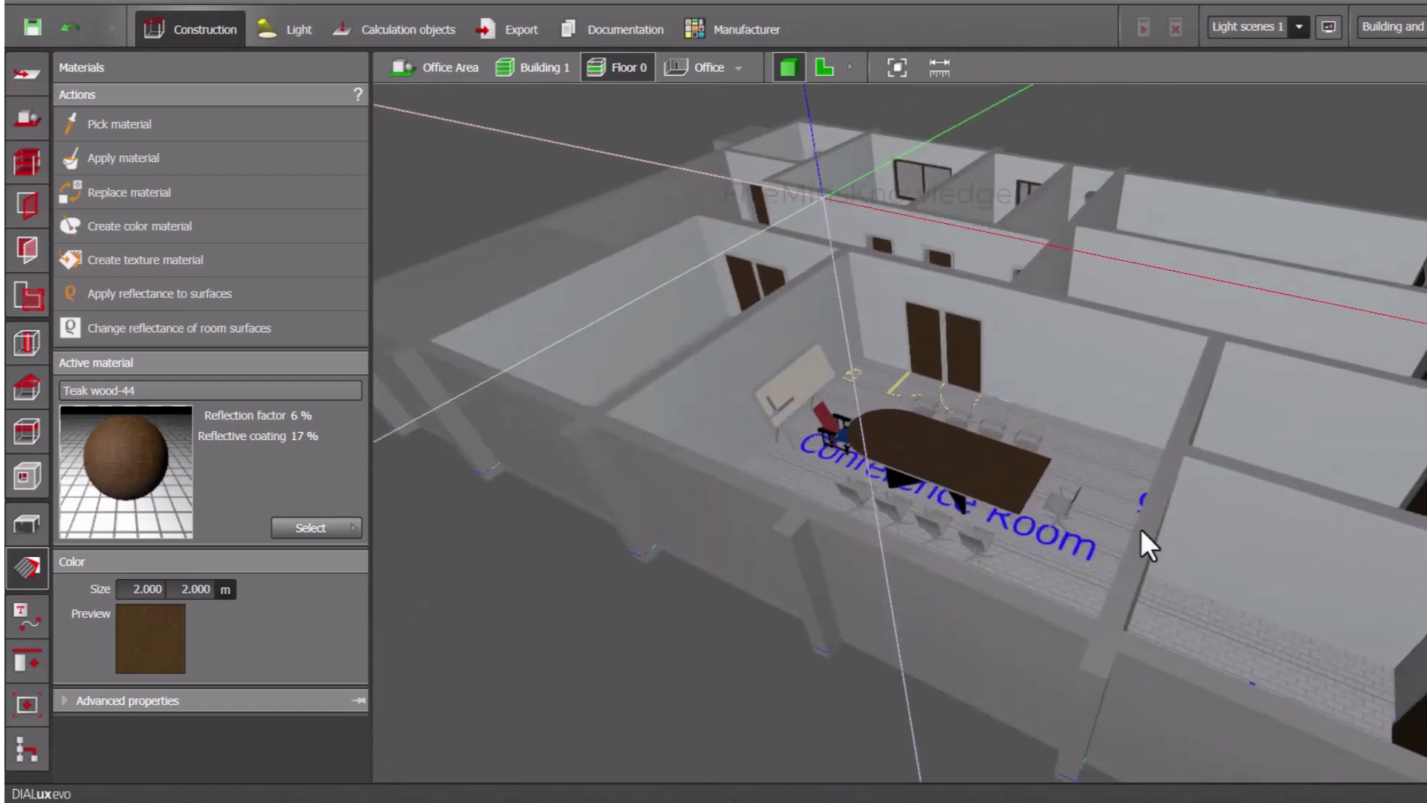
{"action": "right_click_drag", "start_coordinate": [1140, 529], "coordinate": [1156, 498]}
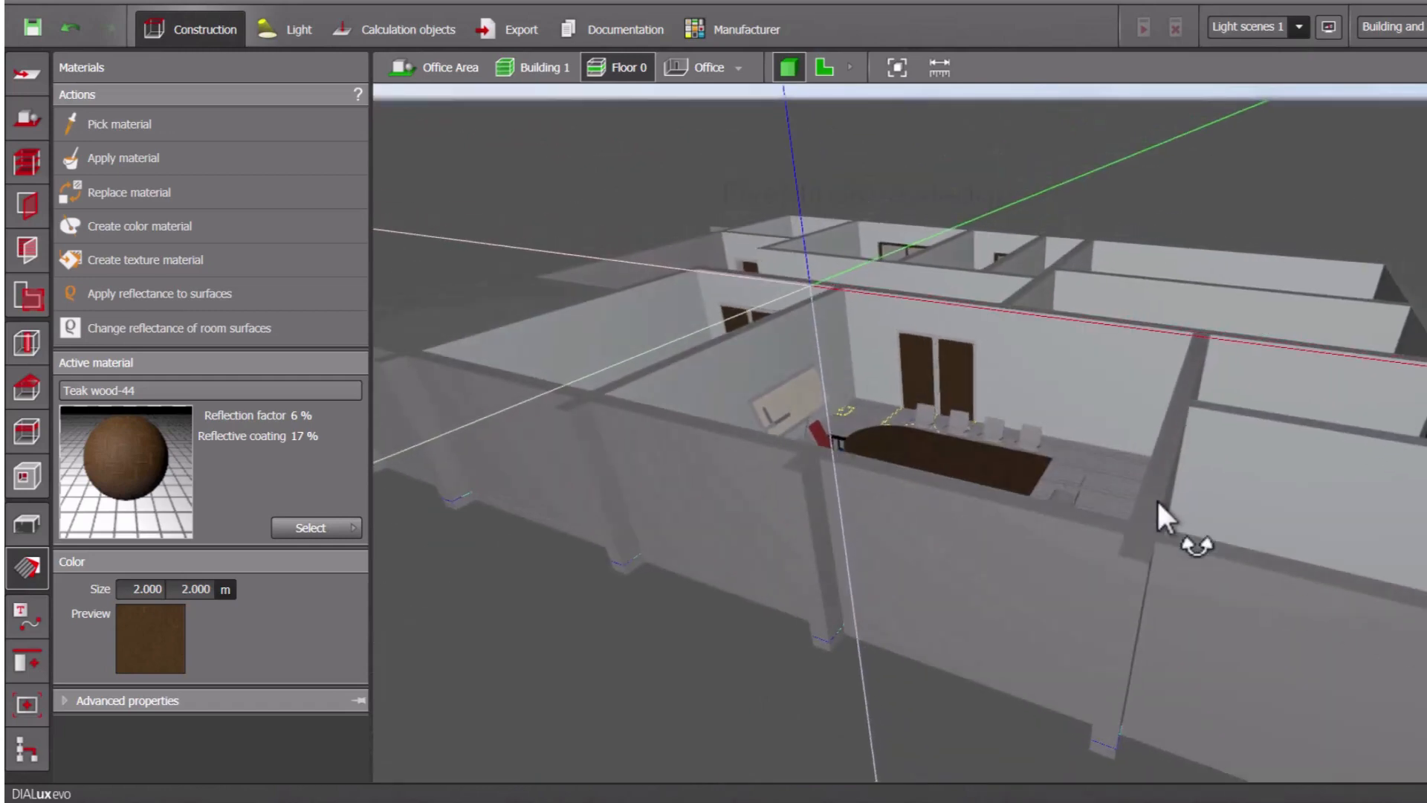
{"action": "mouse_move", "coordinate": [868, 583]}
{"action": "right_mouse_down"}
{"action": "mouse_move", "coordinate": [880, 599]}
{"action": "mouse_move", "coordinate": [920, 590]}
{"action": "mouse_move", "coordinate": [889, 592]}
{"action": "right_mouse_up"}
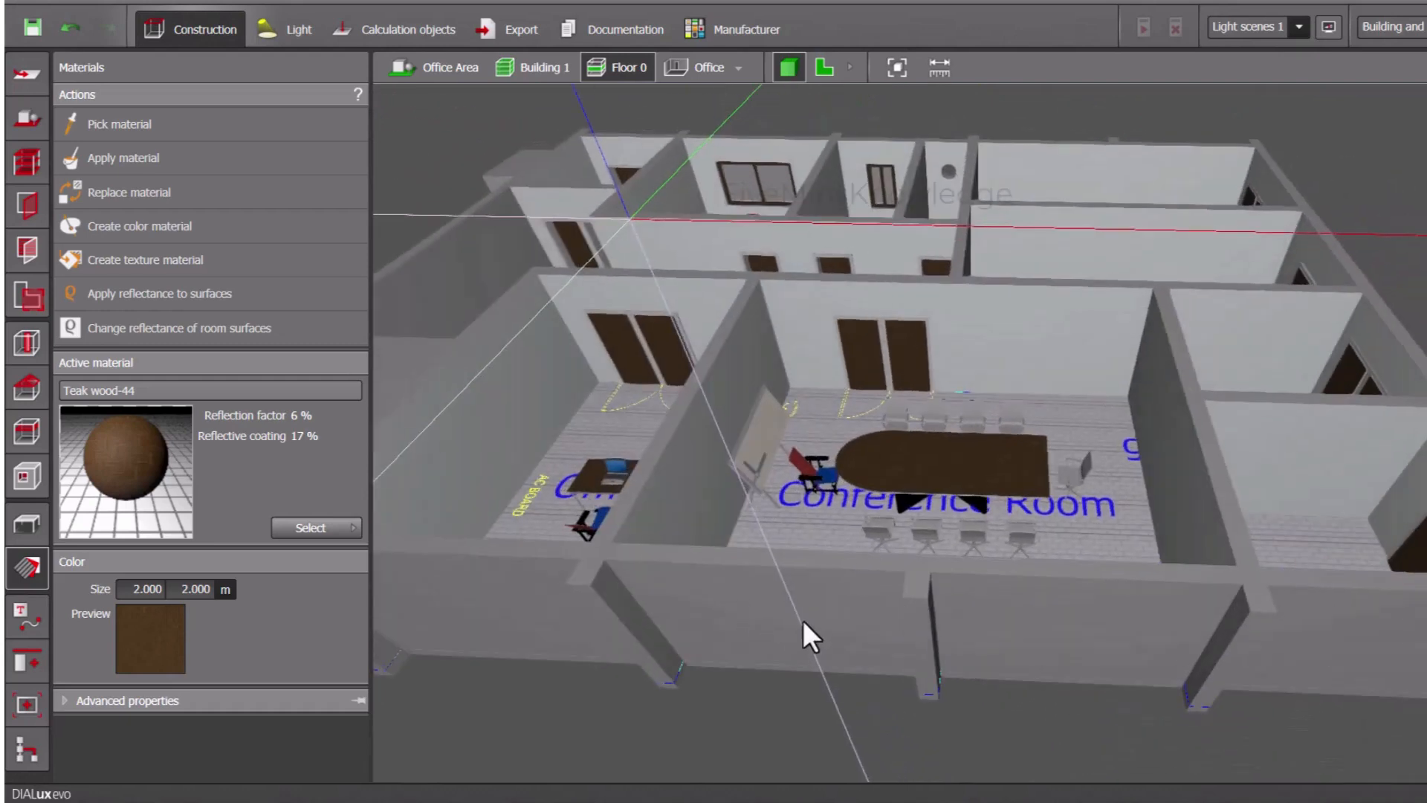
{"action": "right_click_drag", "start_coordinate": [805, 631], "coordinate": [803, 576]}
{"action": "right_click_drag", "start_coordinate": [832, 338], "coordinate": [1071, 444]}
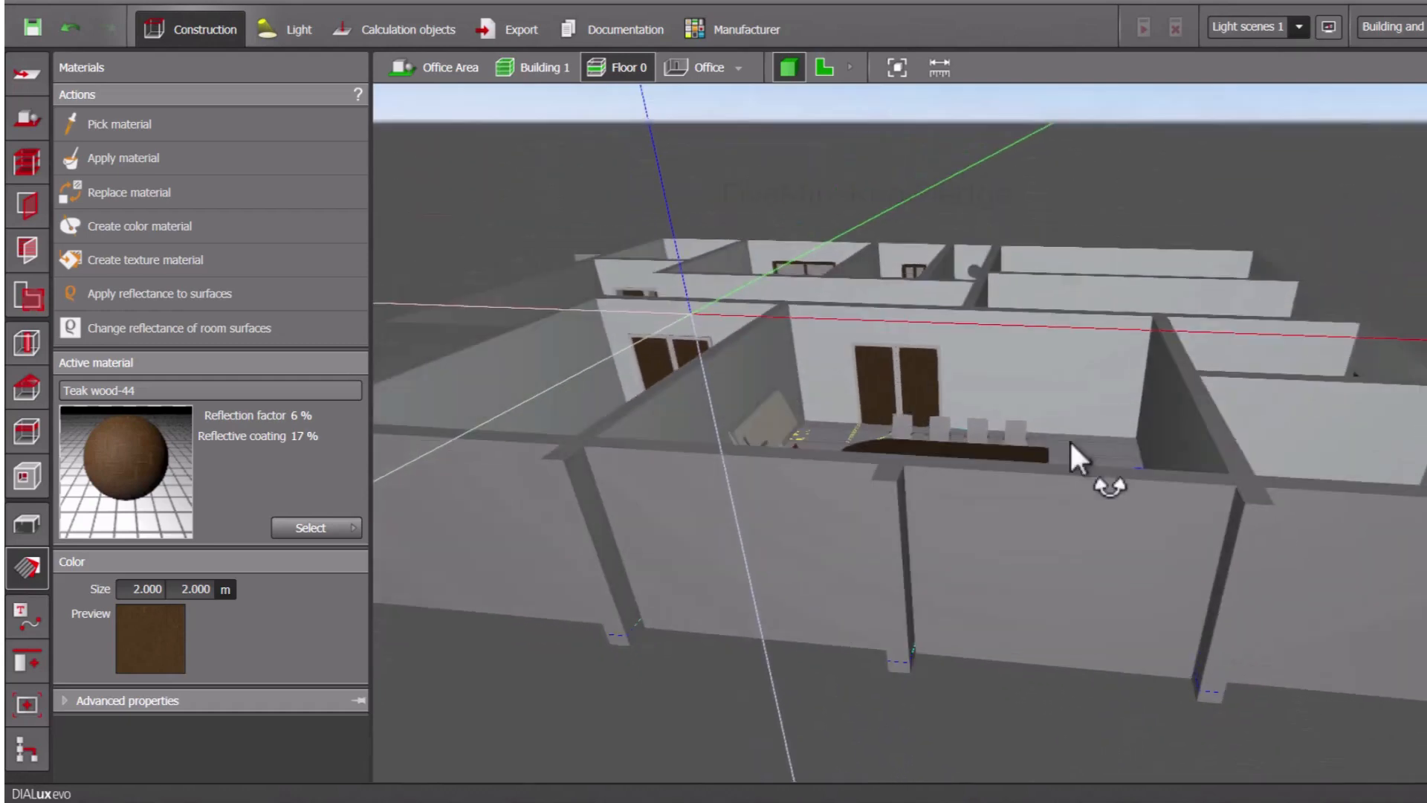
{"action": "scroll", "coordinate": [1070, 340], "scroll_direction": "up", "scroll_amount": 3}
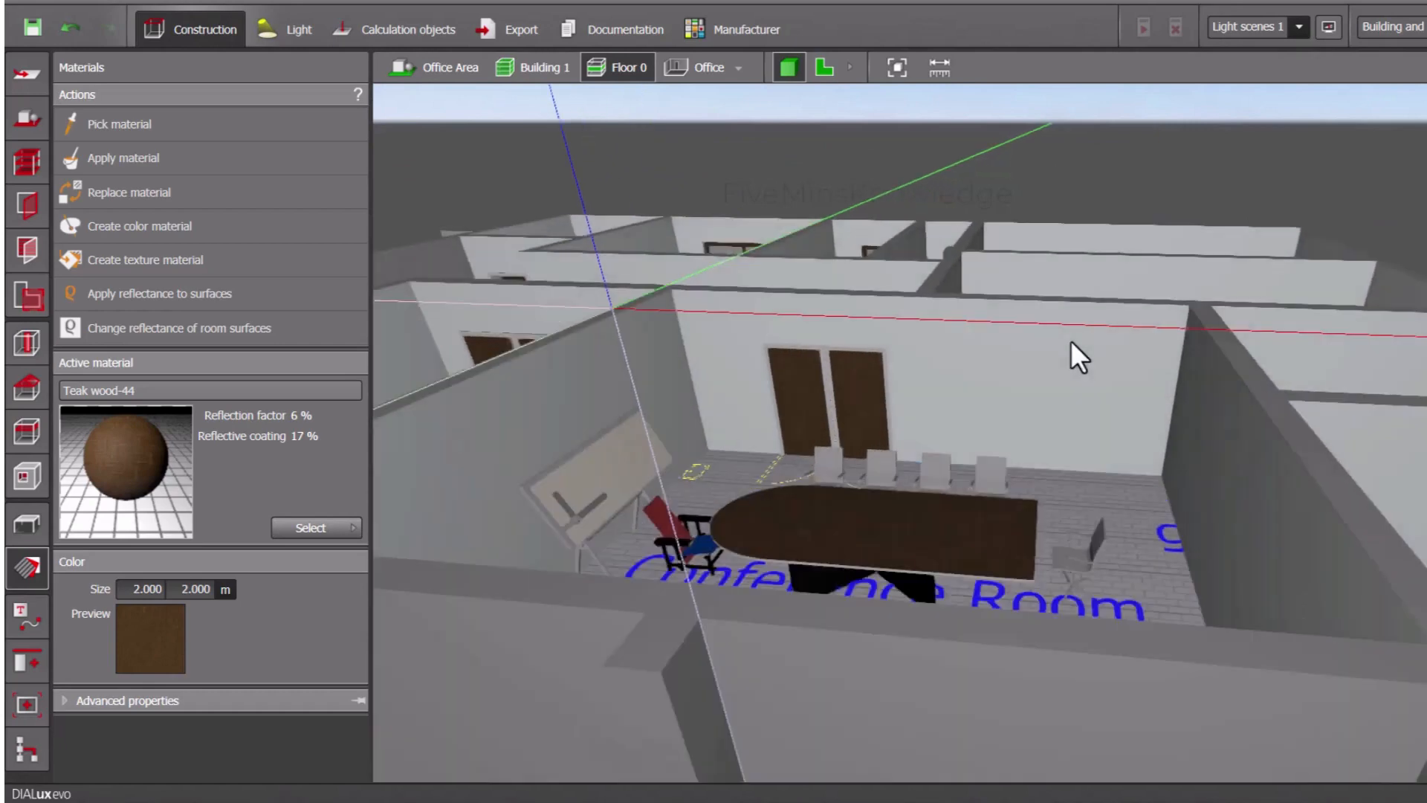